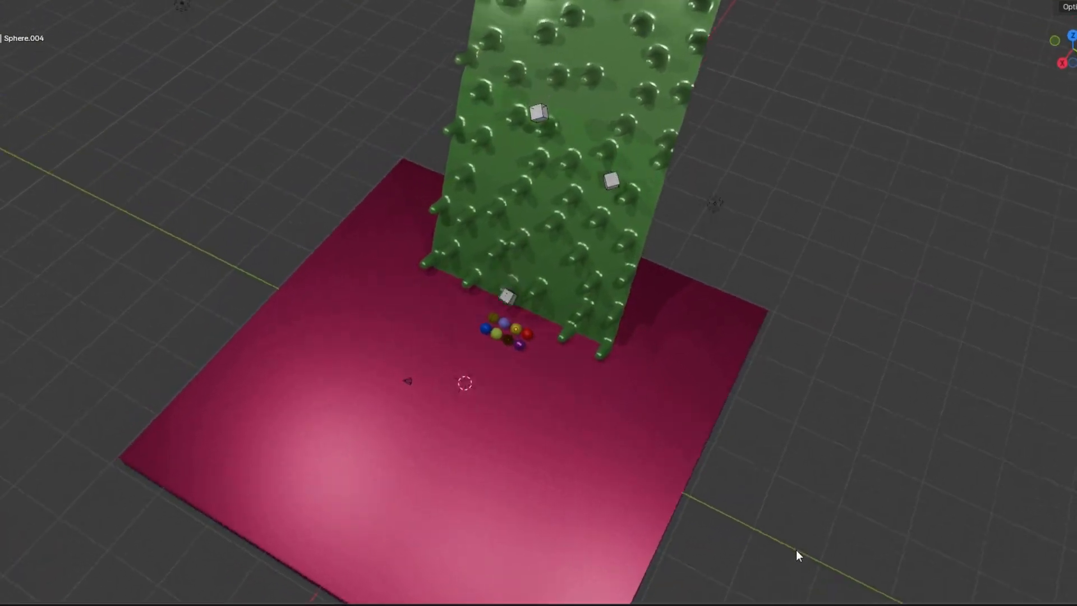
pyautogui.moveTo(796, 550); pyautogui.dragTo(864, 463, button='middle')
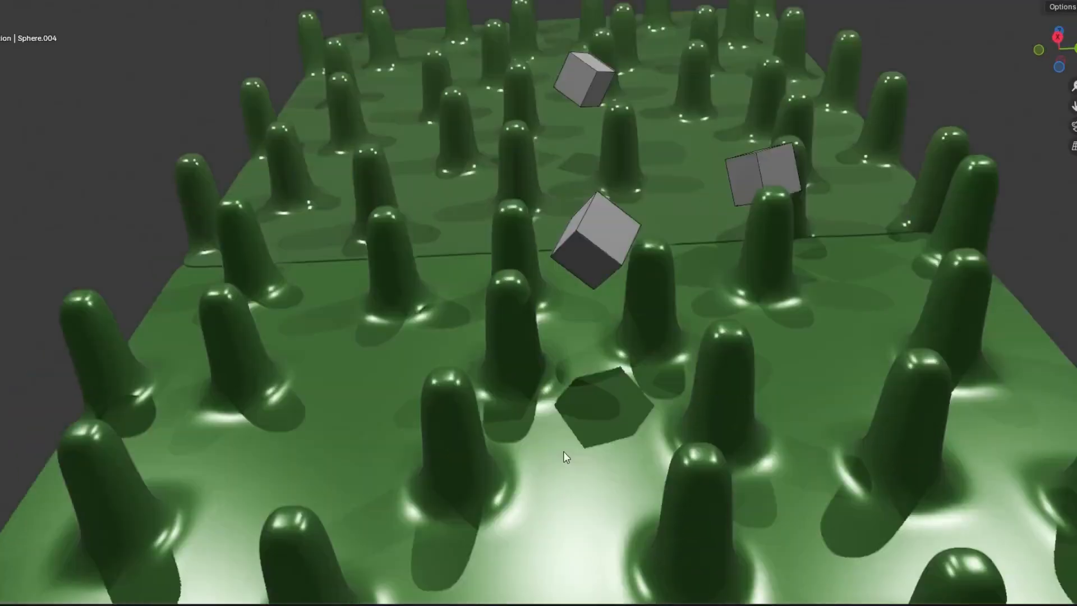
pyautogui.moveTo(564, 451); pyautogui.dragTo(557, 514, button='middle')
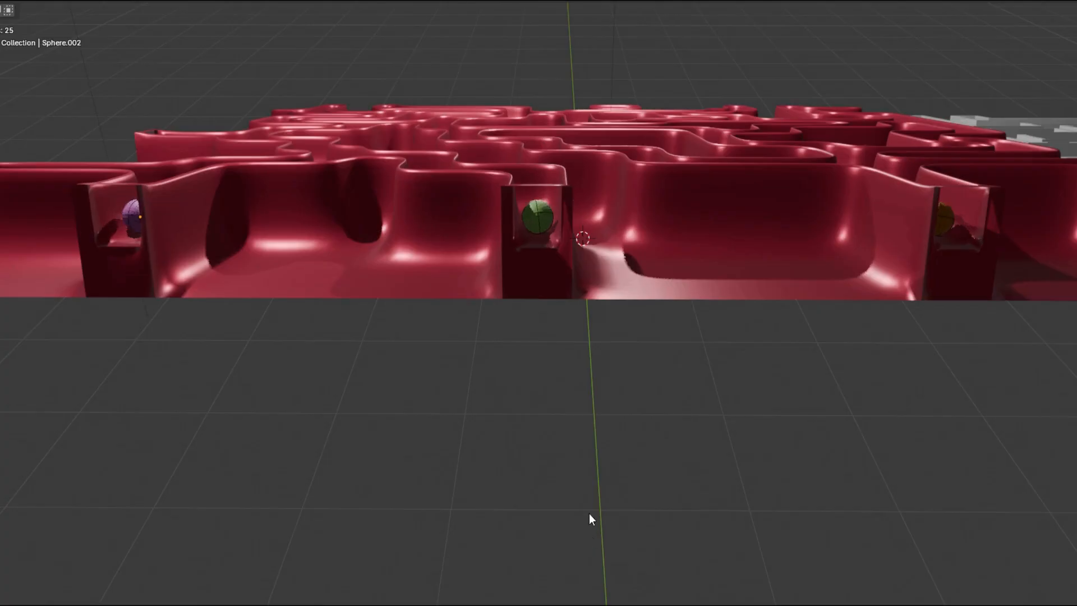
pyautogui.moveTo(590, 515); pyautogui.dragTo(746, 540, button='middle')
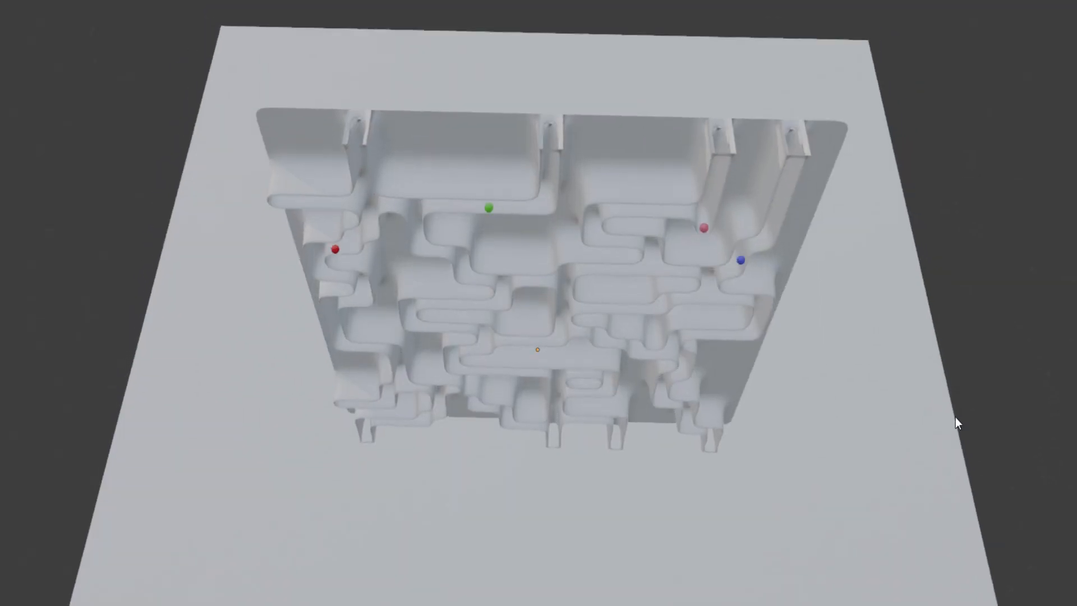
pyautogui.moveTo(955, 416); pyautogui.dragTo(962, 353, button='middle')
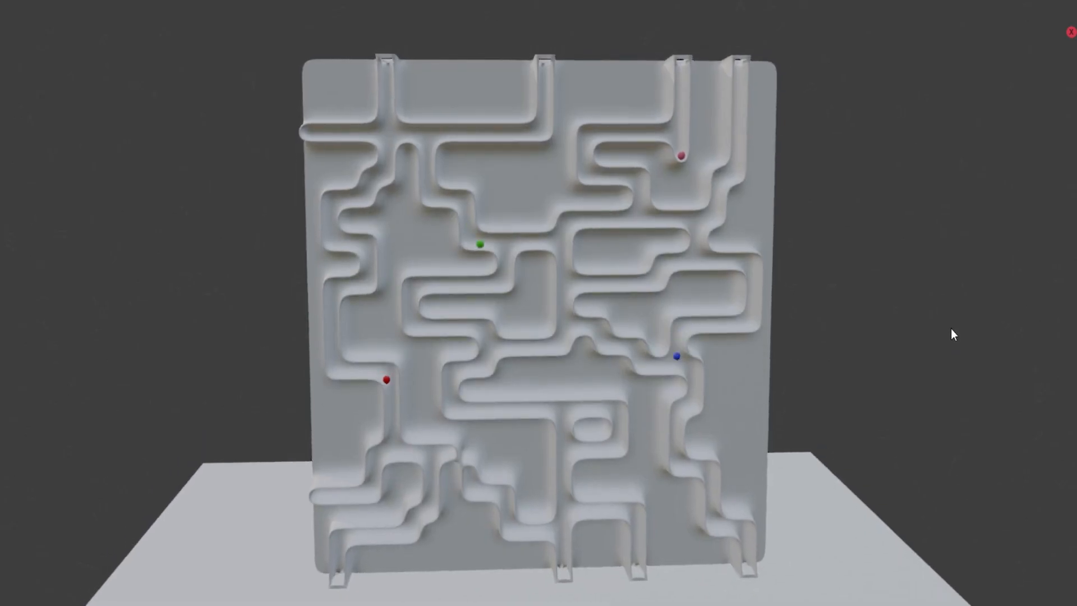
pyautogui.moveTo(952, 328); pyautogui.dragTo(953, 287, button='middle')
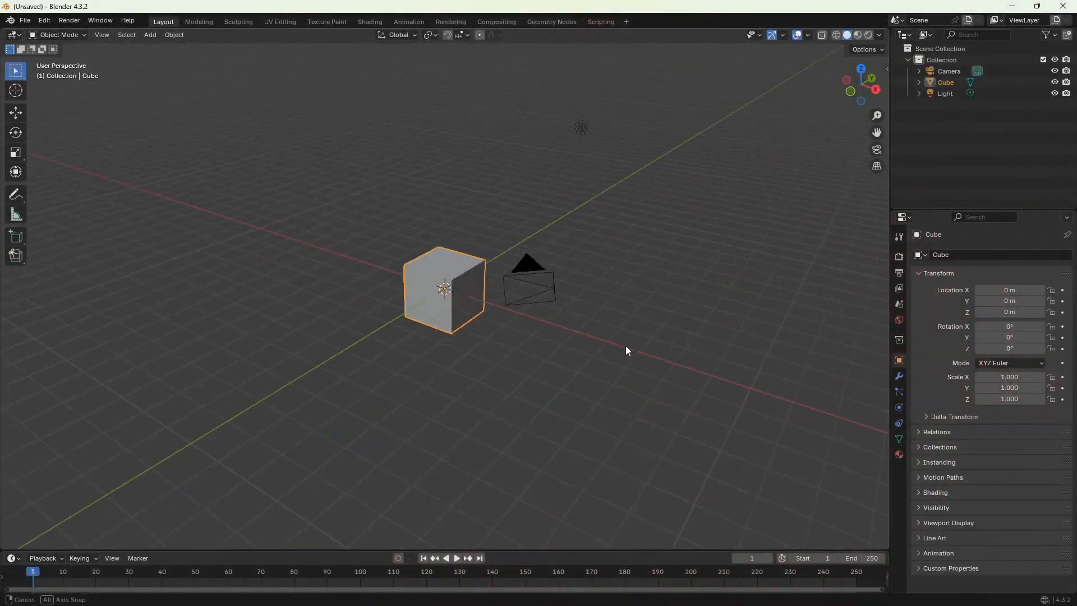
# - Delete all the default objects (cube, camera and light) from the scene
pyautogui.moveTo(628, 351); pyautogui.dragTo(568, 346, button='middle')
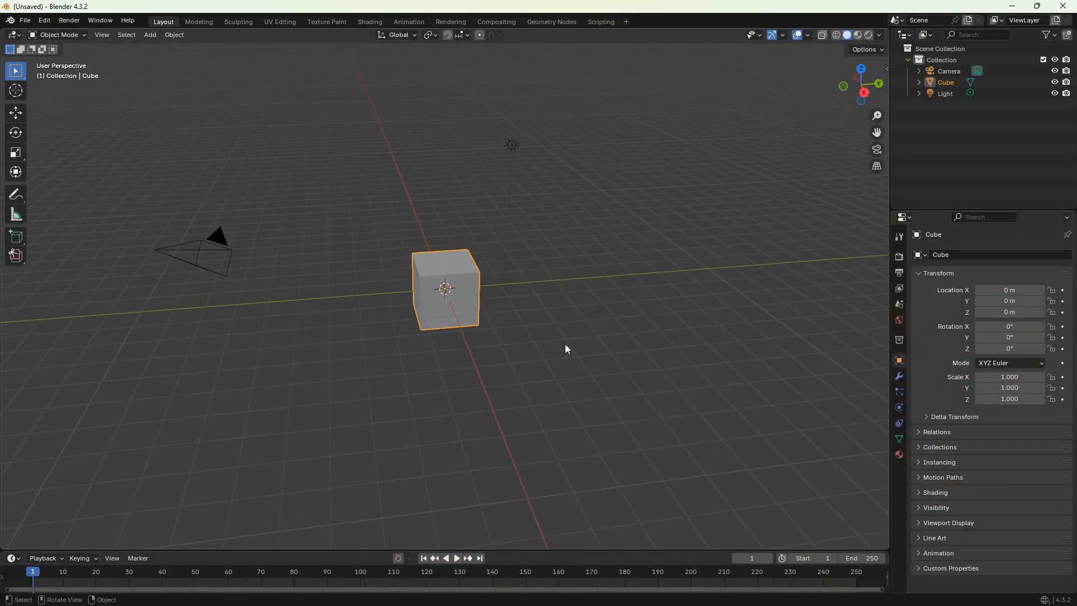
pyautogui.press('a')
pyautogui.press('x')
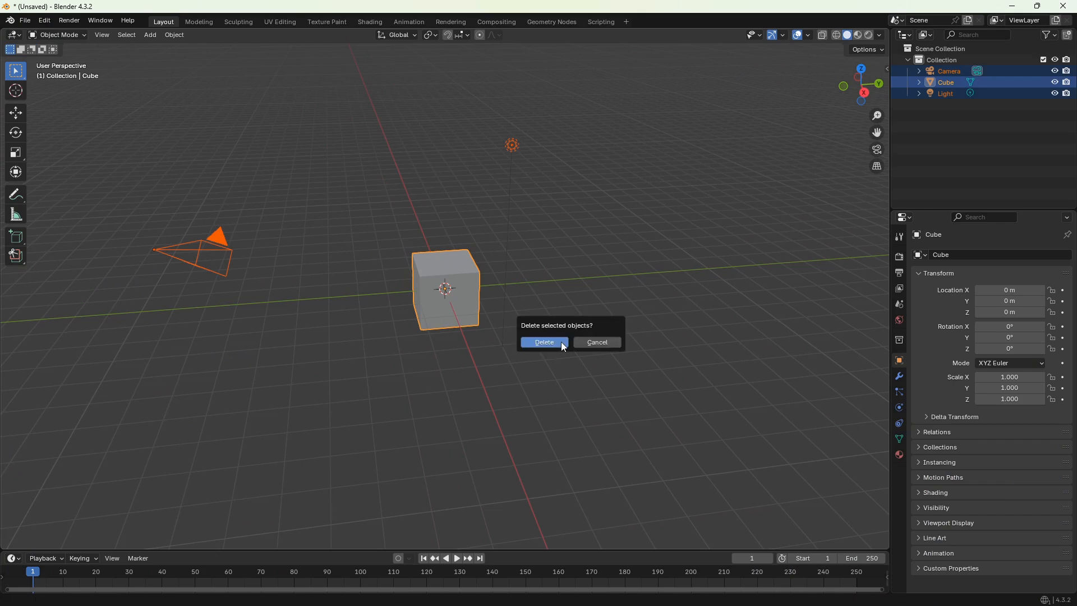
pyautogui.click(564, 346)
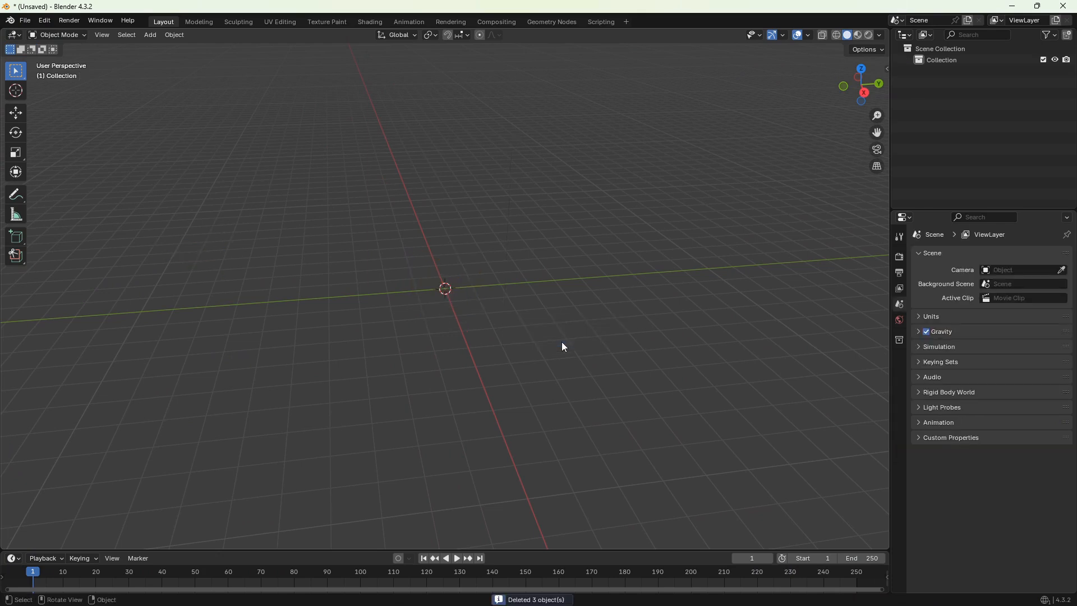
# - Add a plane at the world origin and scale it up to about 12.5 as the ground
pyautogui.moveTo(582, 334); pyautogui.dragTo(562, 334, button='middle')
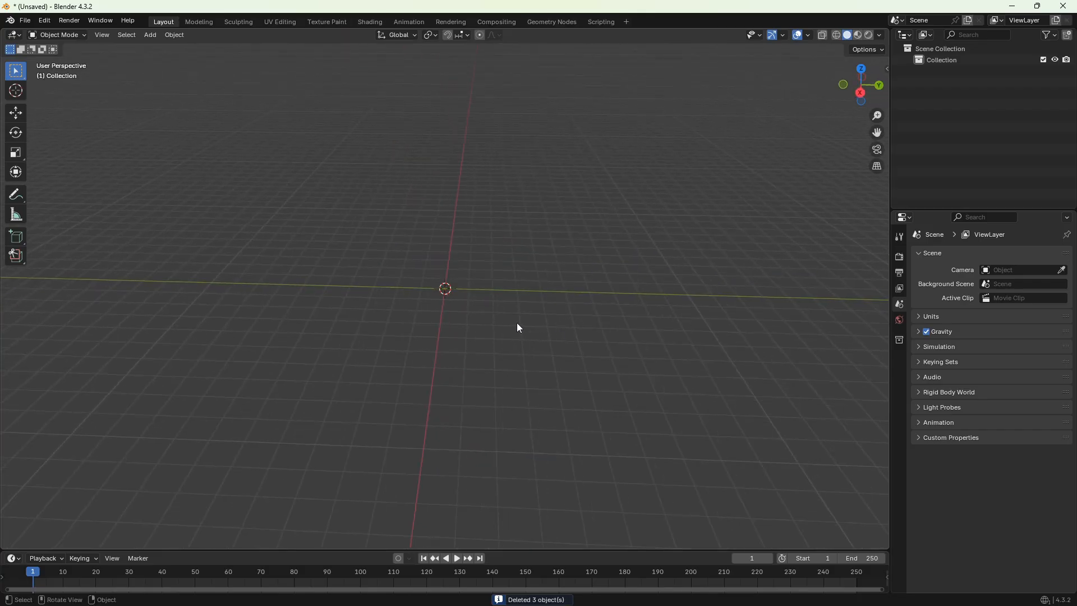
pyautogui.hotkey('shift', 'a')
pyautogui.moveTo(495, 337)
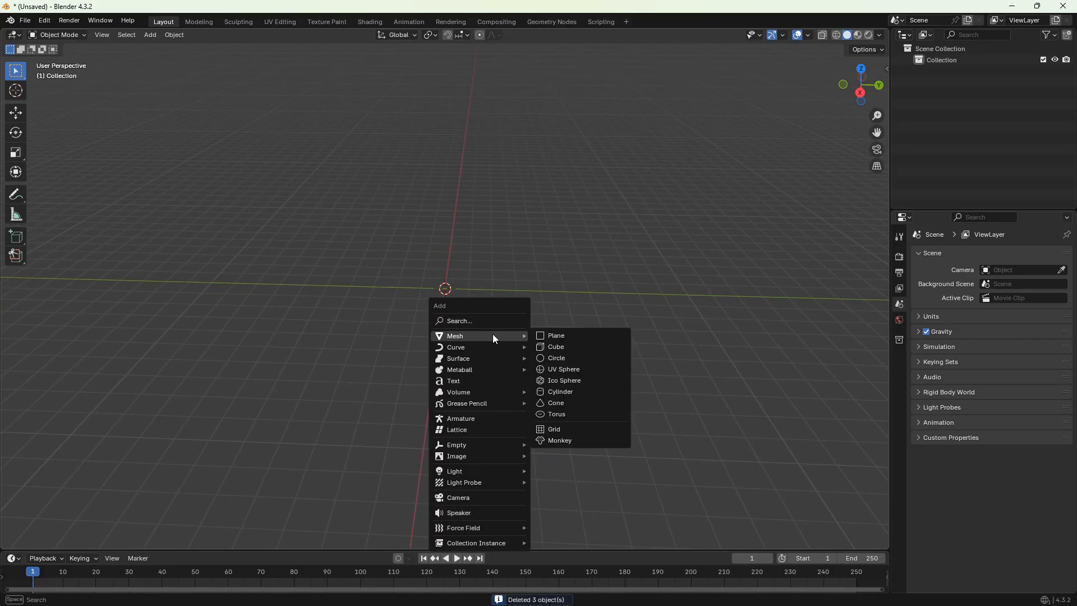
pyautogui.click(556, 336)
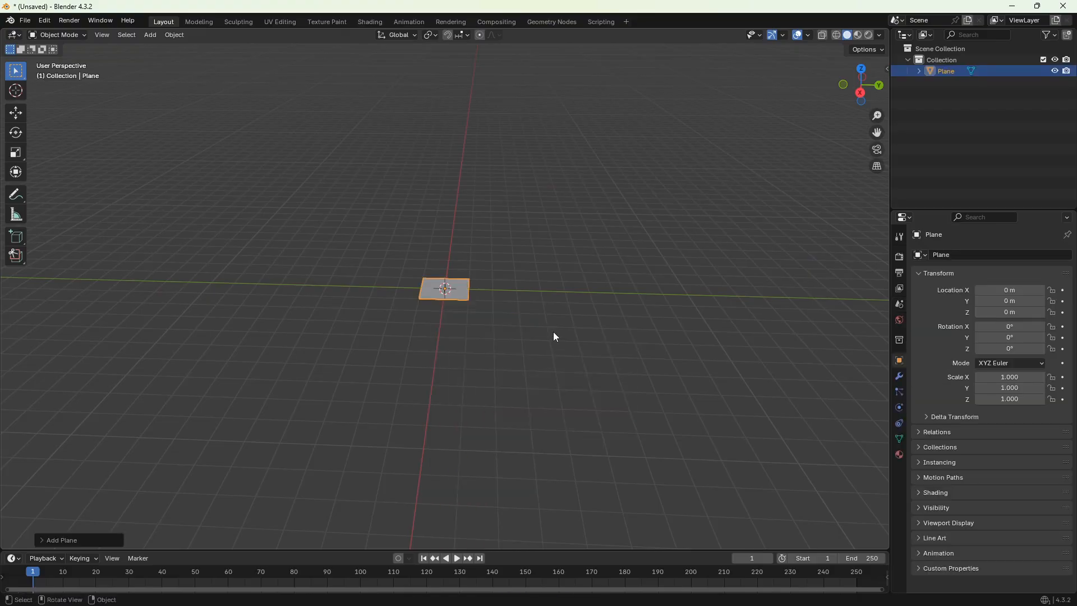
pyautogui.press('s')
pyautogui.click(80, 110)
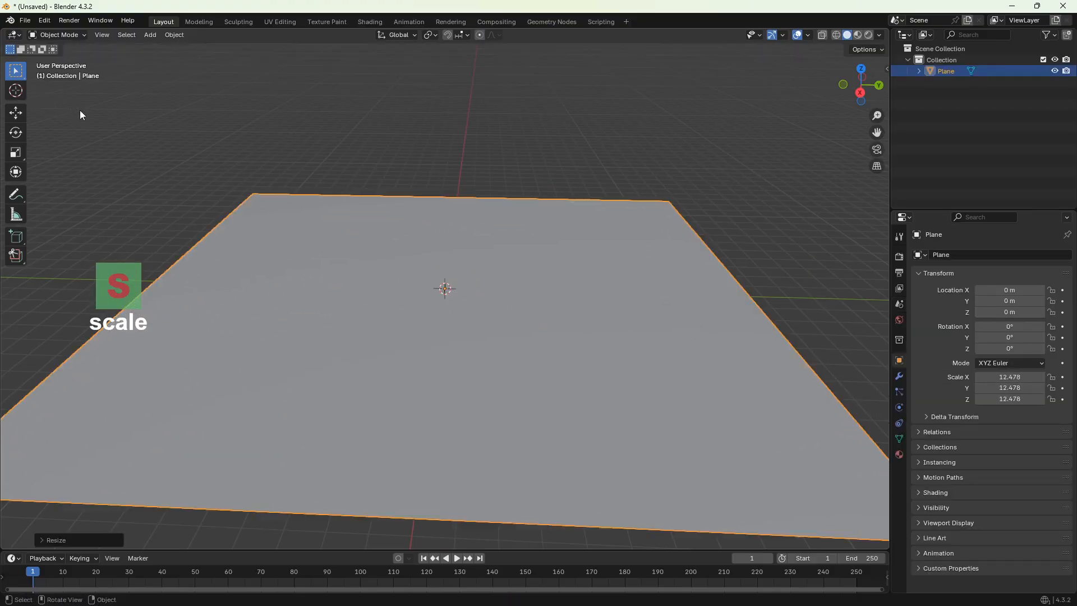
# - Add a cube and raise it along Z to about 10.4 m above the plane
pyautogui.moveTo(487, 304); pyautogui.dragTo(494, 300, button='middle')
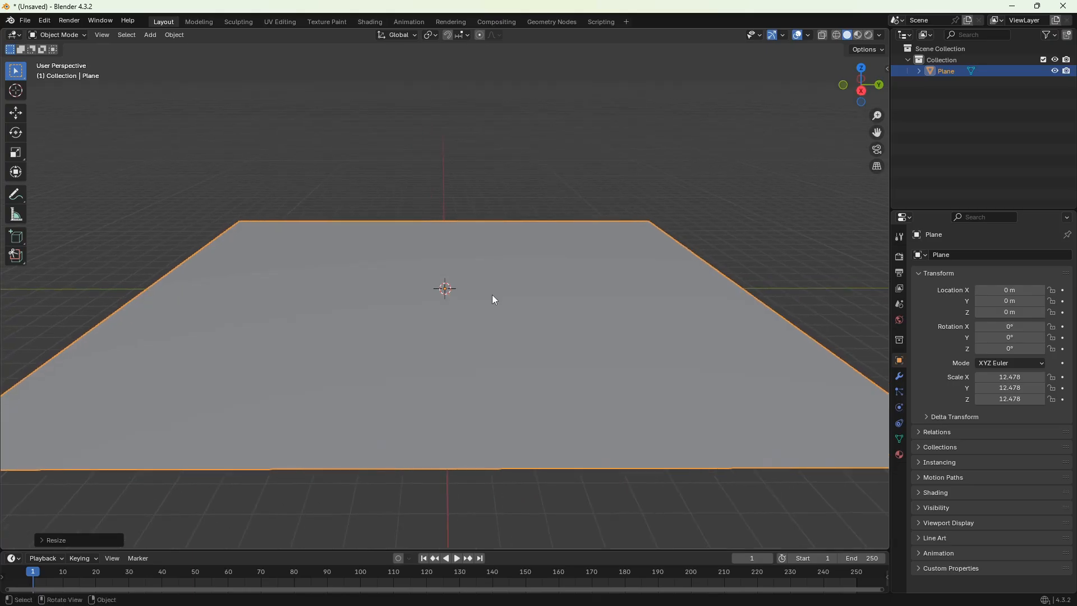
pyautogui.hotkey('shift', 'a')
pyautogui.moveTo(432, 286)
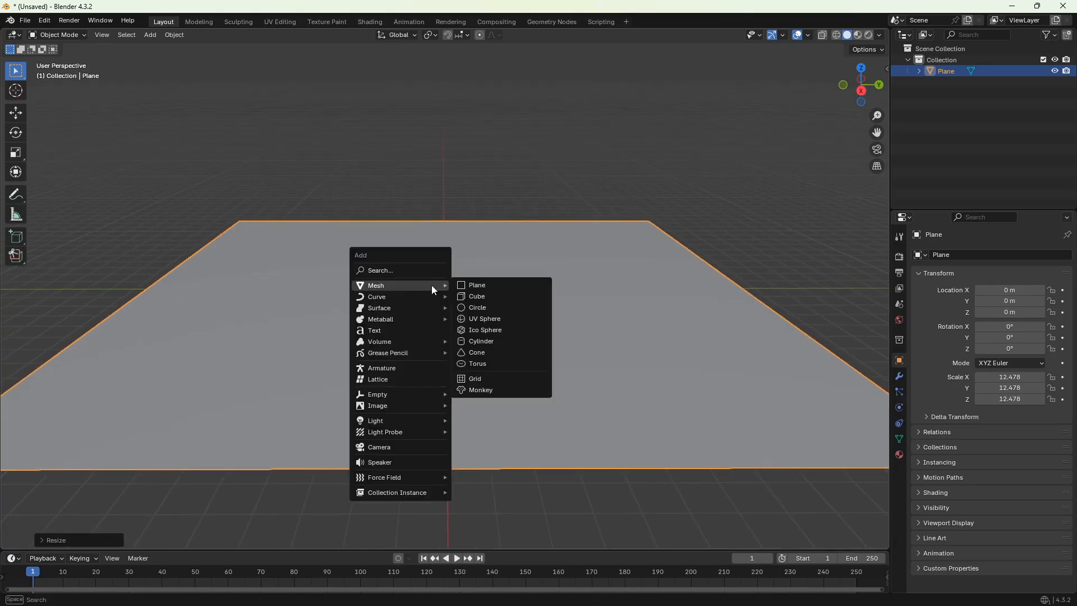
pyautogui.click(477, 297)
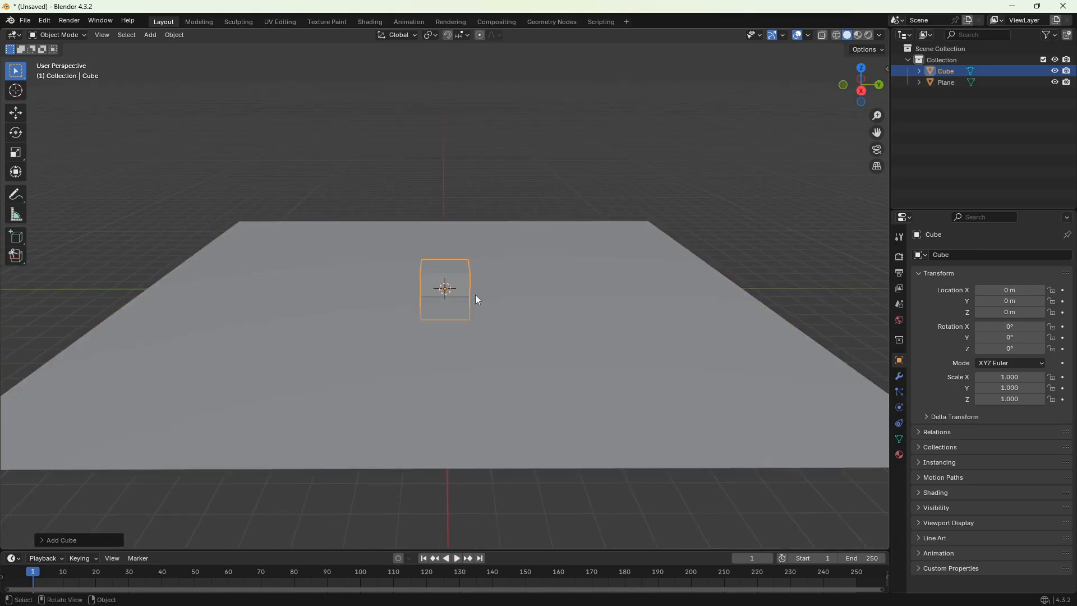
pyautogui.scroll(-2, 476, 295)
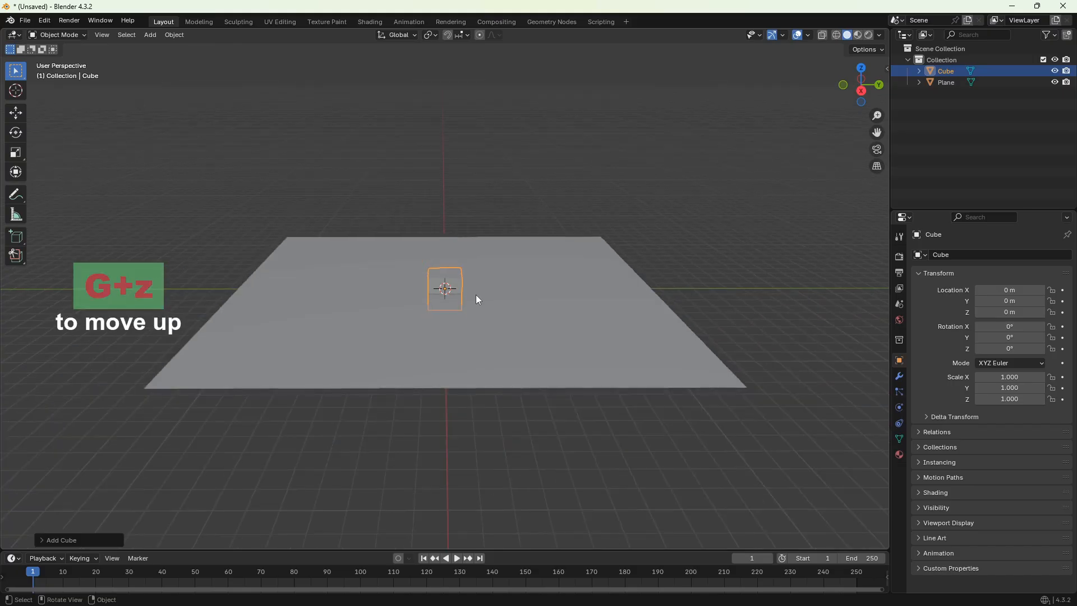
pyautogui.press('g')
pyautogui.press('z')
pyautogui.click(471, 220)
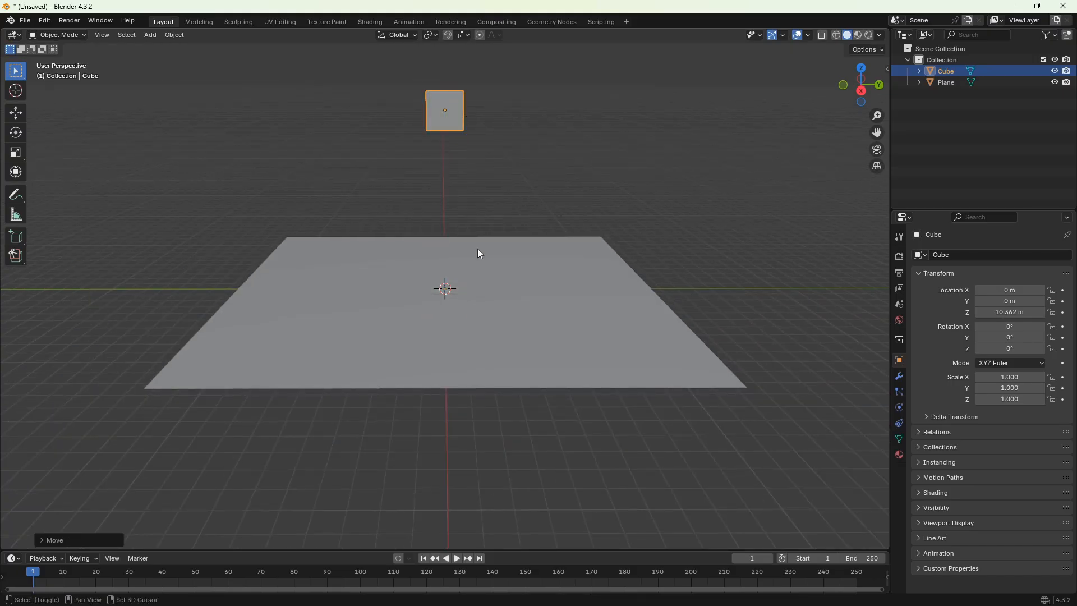
# - Add an ico sphere and place it beside the cube, at about 3.4 m on Y and 10.4 m on Z
pyautogui.hotkey('shift', 'a')
pyautogui.moveTo(477, 248)
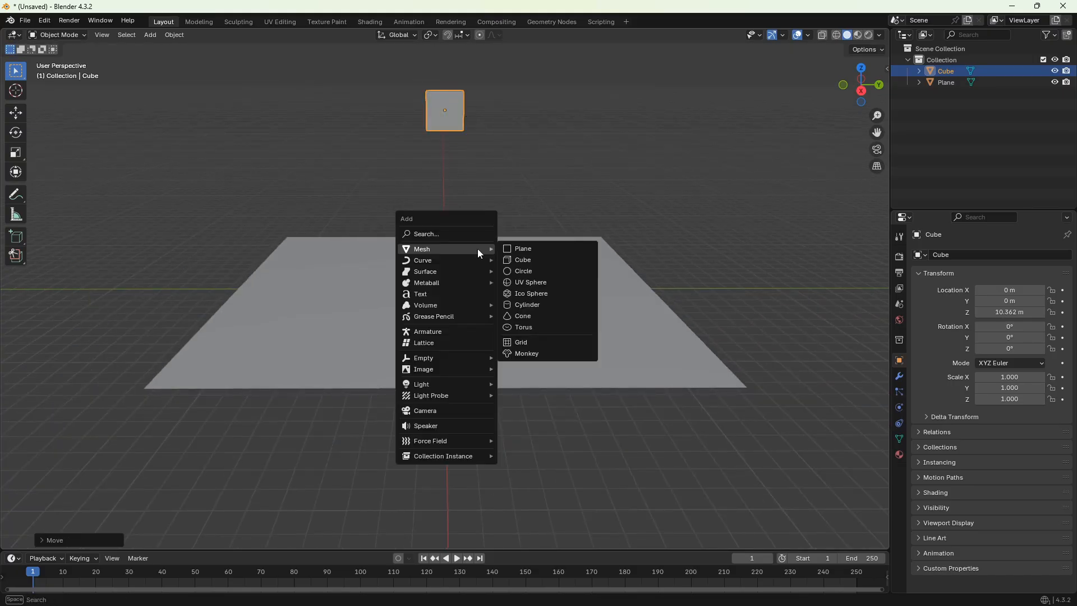
pyautogui.click(534, 293)
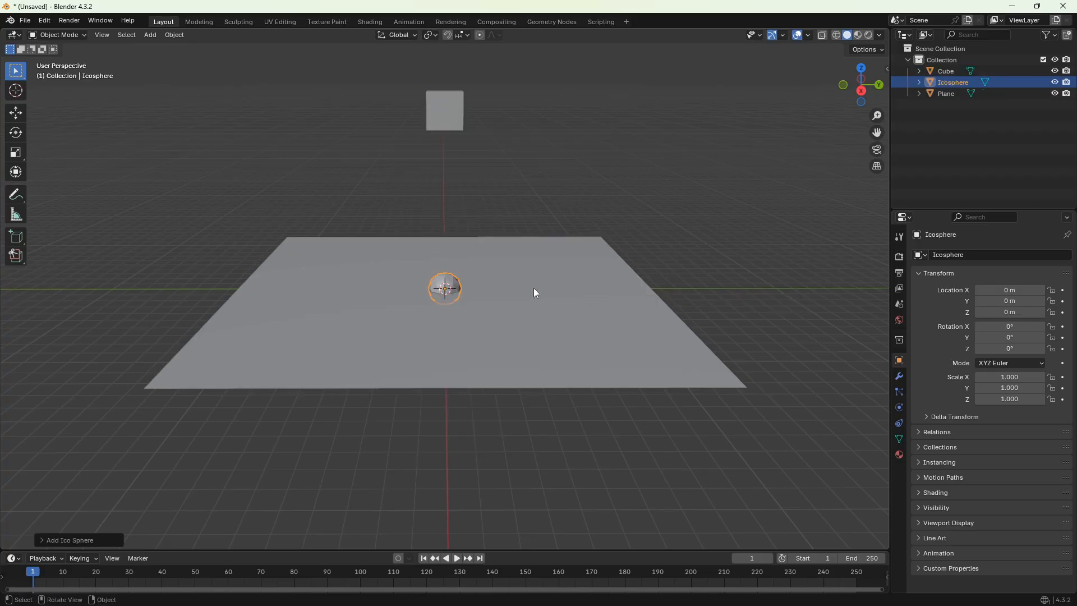
pyautogui.press('g')
pyautogui.press('z')
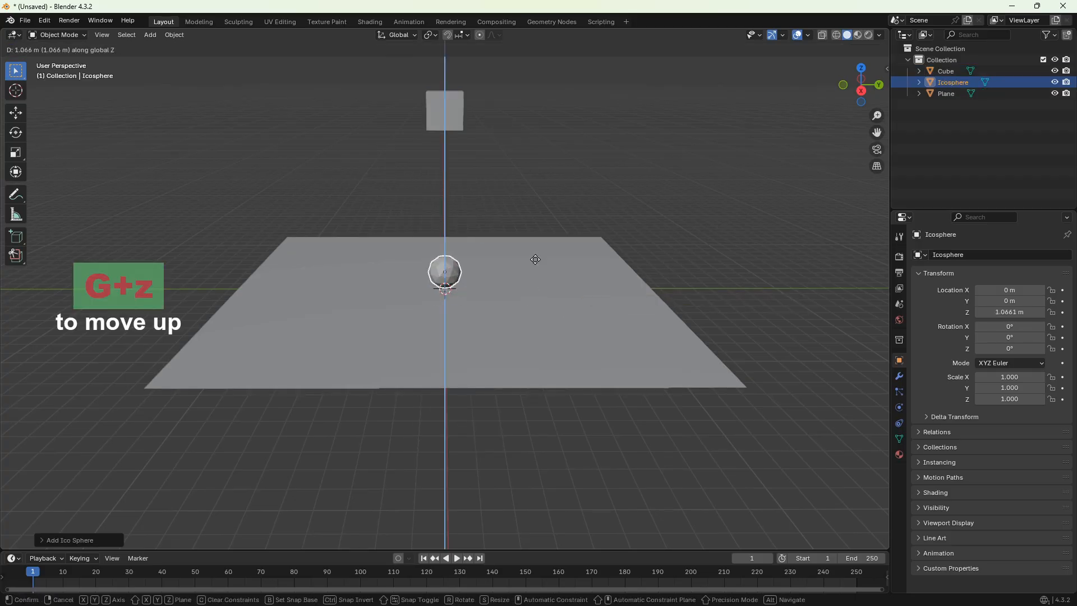
pyautogui.click(525, 109)
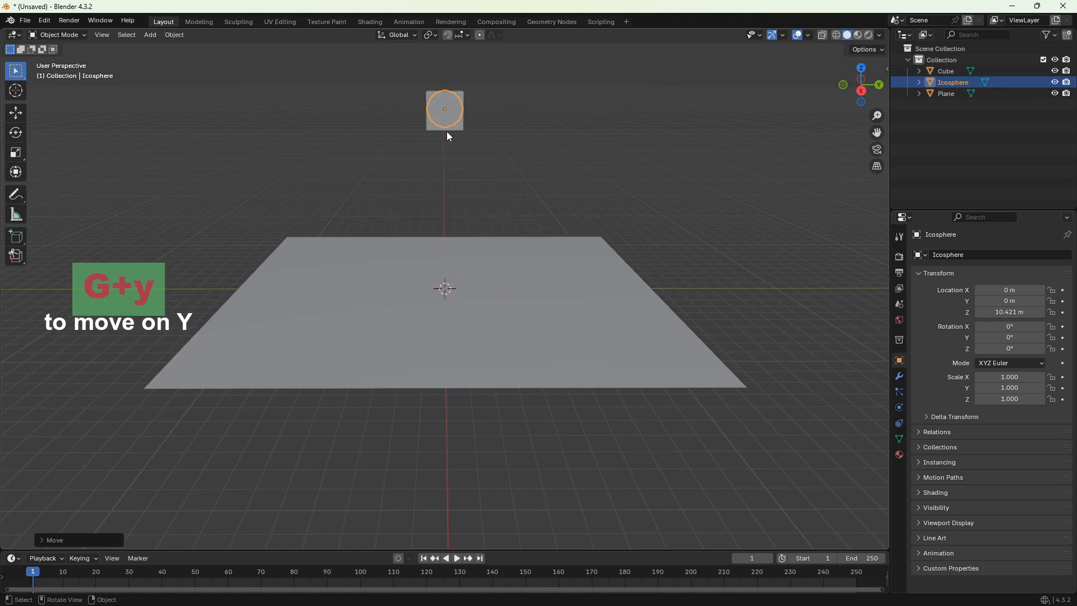
pyautogui.press('g')
pyautogui.press('y')
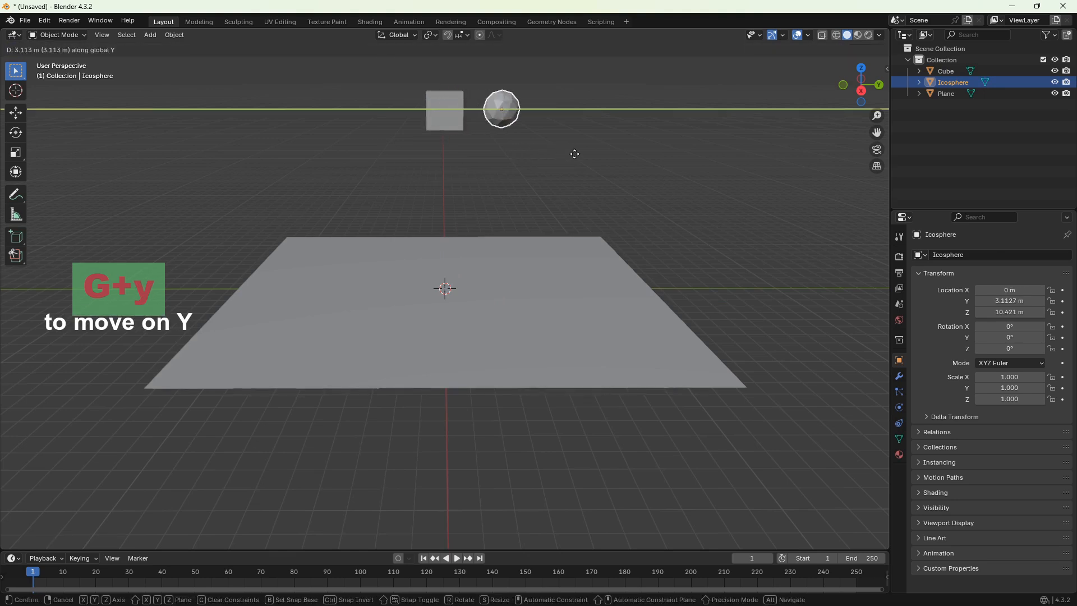
pyautogui.click(578, 160)
# - Scale the cube and ico sphere down together to about 0.35
pyautogui.moveTo(376, 74); pyautogui.dragTo(587, 164)
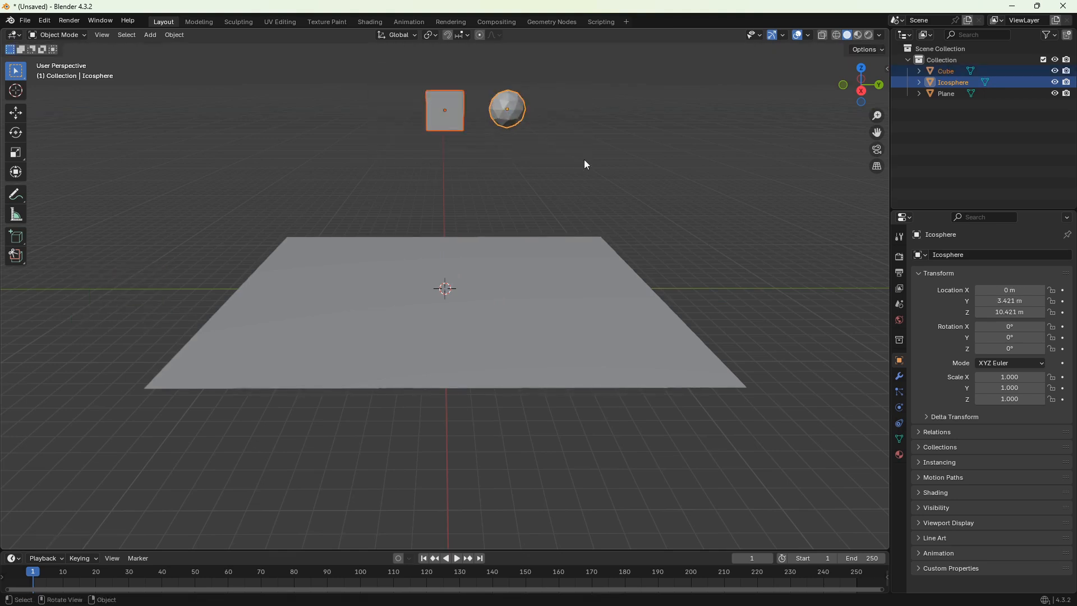
pyautogui.press('s')
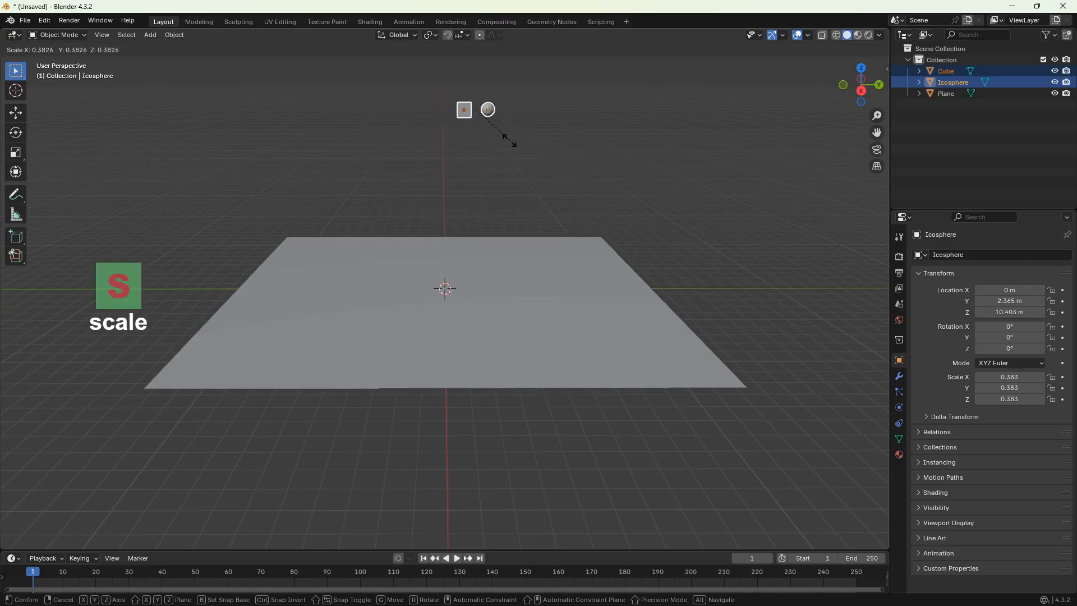
pyautogui.click(505, 141)
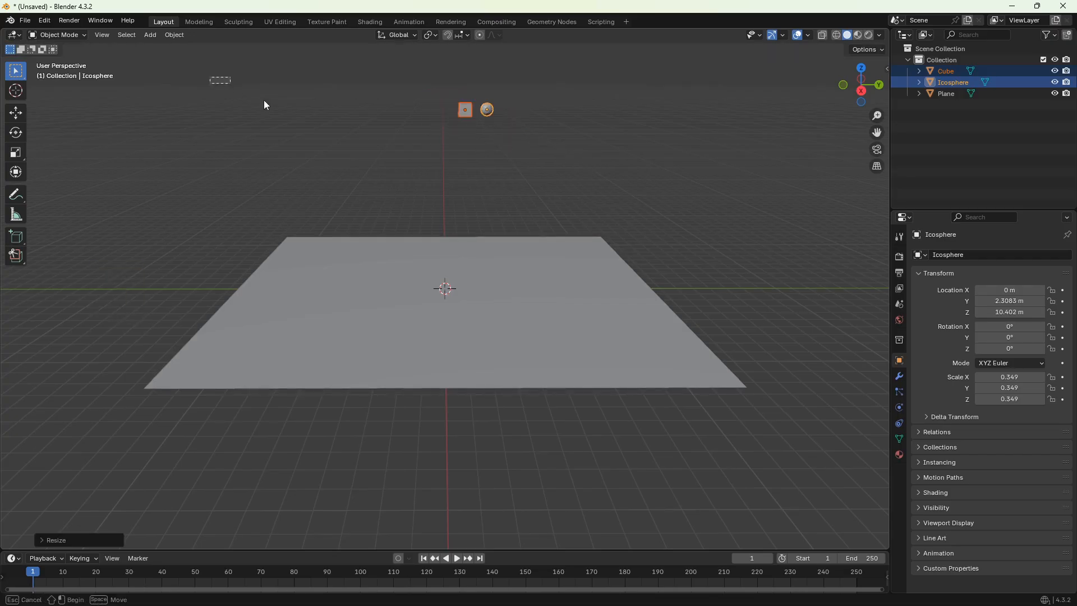
# - Apply the scale of the cube, ico sphere and plane
pyautogui.moveTo(210, 77); pyautogui.dragTo(675, 318)
pyautogui.hotkey('ctrl', 'a')
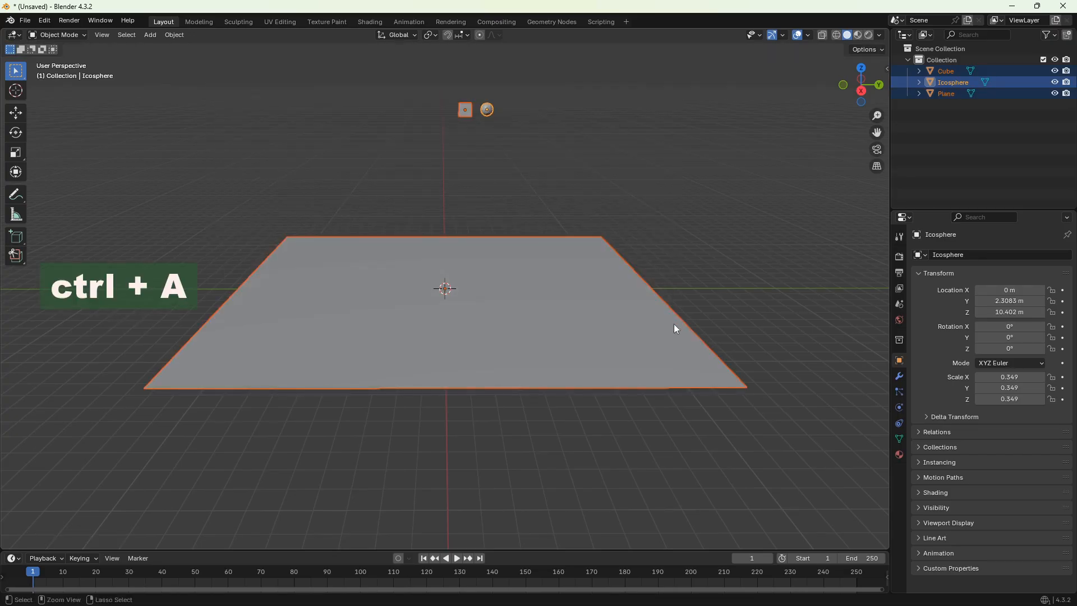
pyautogui.click(616, 344)
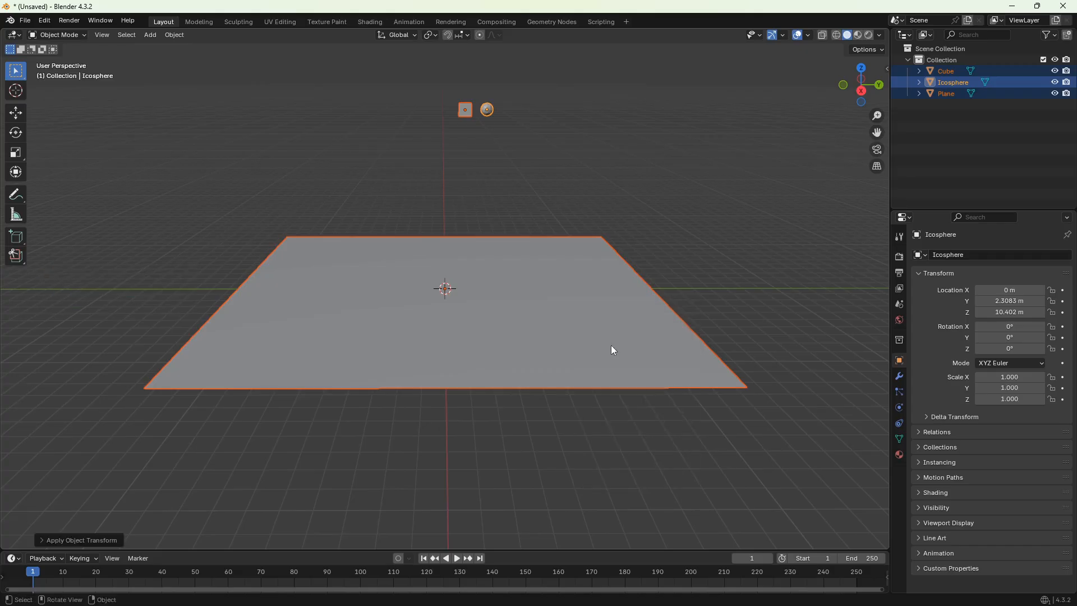
# - Deselect all objects and enlarge the timeline area below the 3D view
pyautogui.scroll(1, 611, 345)
pyautogui.click(508, 453)
pyautogui.moveTo(365, 549); pyautogui.dragTo(382, 455)
pyautogui.scroll(-1, 483, 294)
pyautogui.moveTo(484, 294); pyautogui.dragTo(496, 318, button='middle')
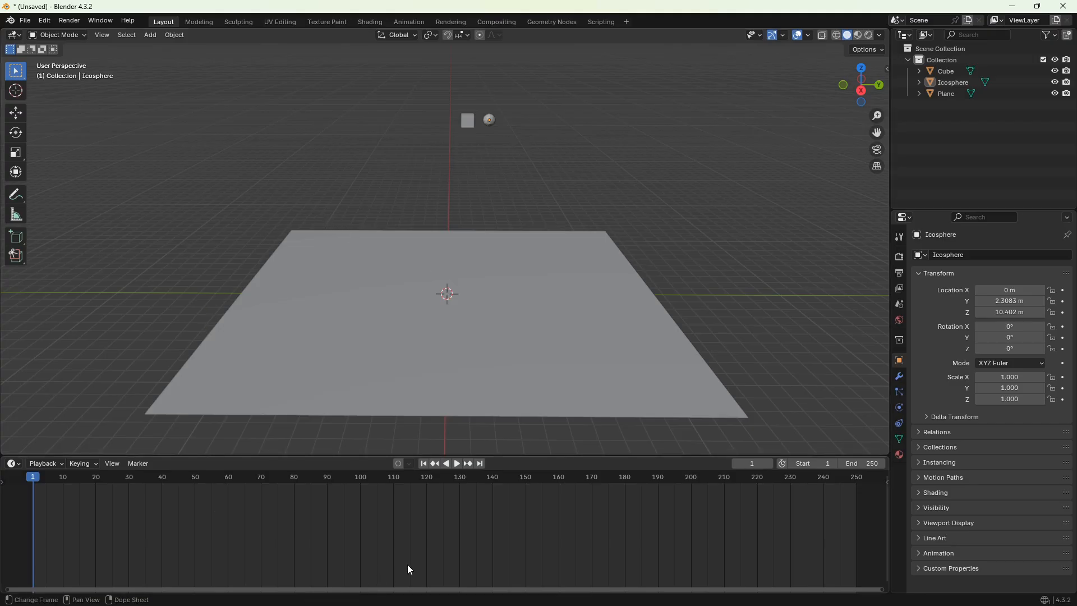
# - Set the animation's end frame to 76 and preview its playback
pyautogui.press('space')
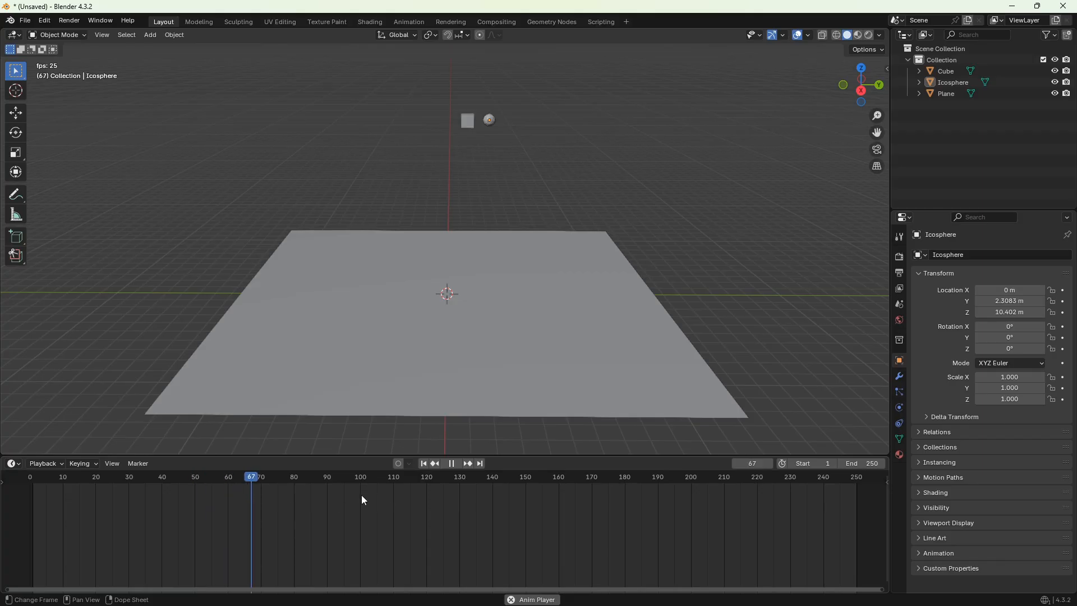
pyautogui.press('space')
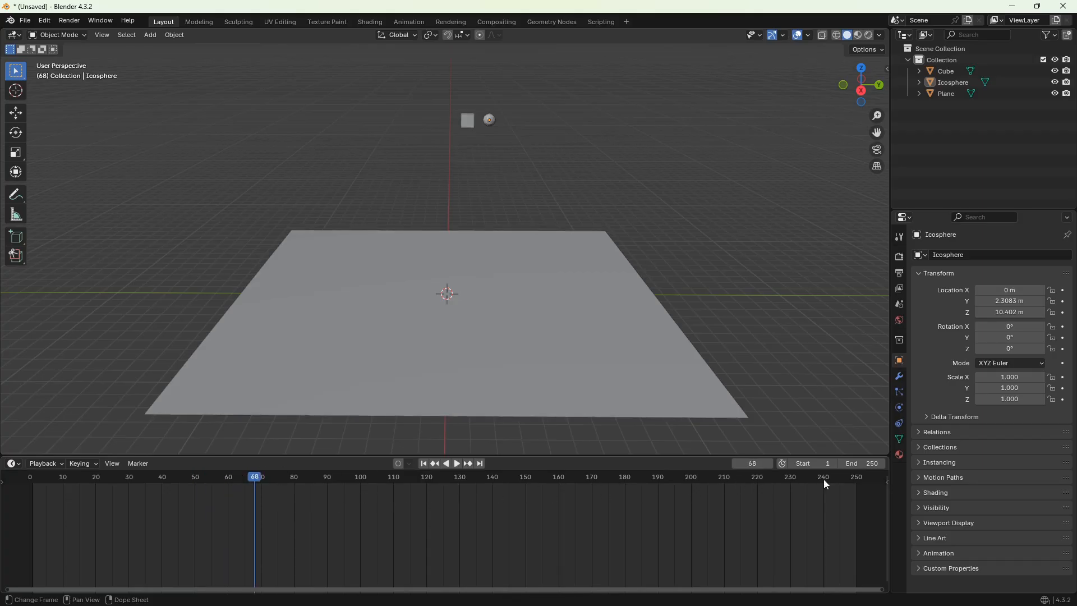
pyautogui.moveTo(868, 464)
pyautogui.mouseDown()
pyautogui.moveTo(674, 463)
pyautogui.moveTo(680, 473)
pyautogui.mouseUp()
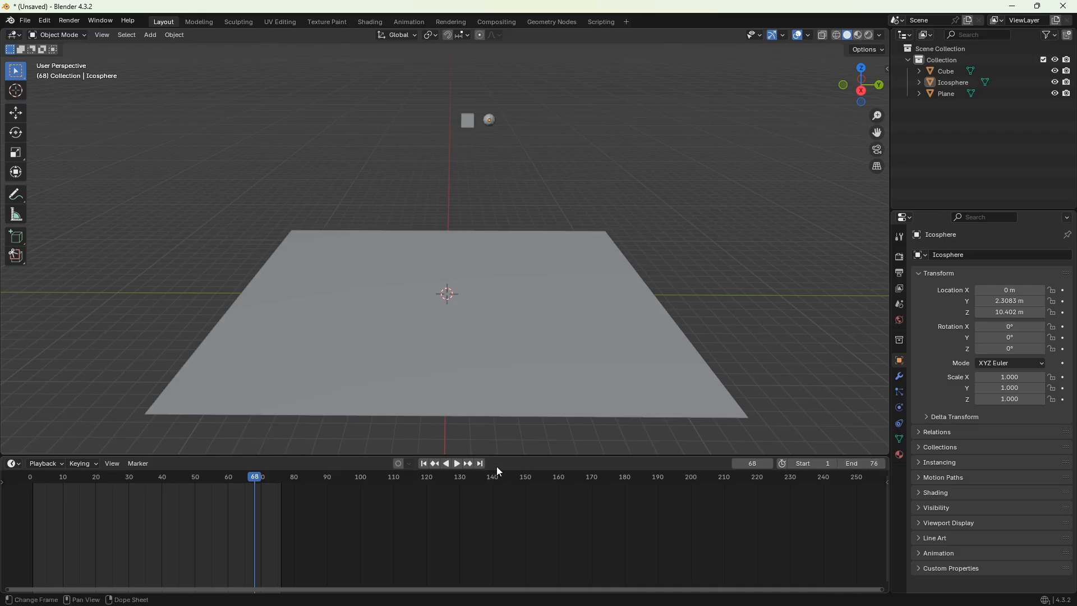
pyautogui.press('space')
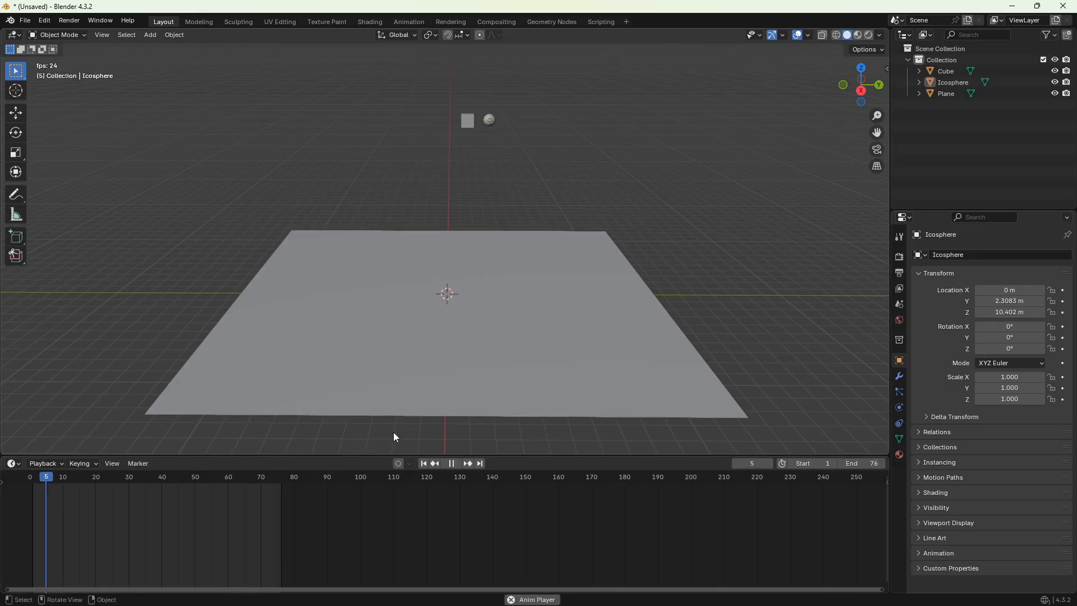
pyautogui.press('space')
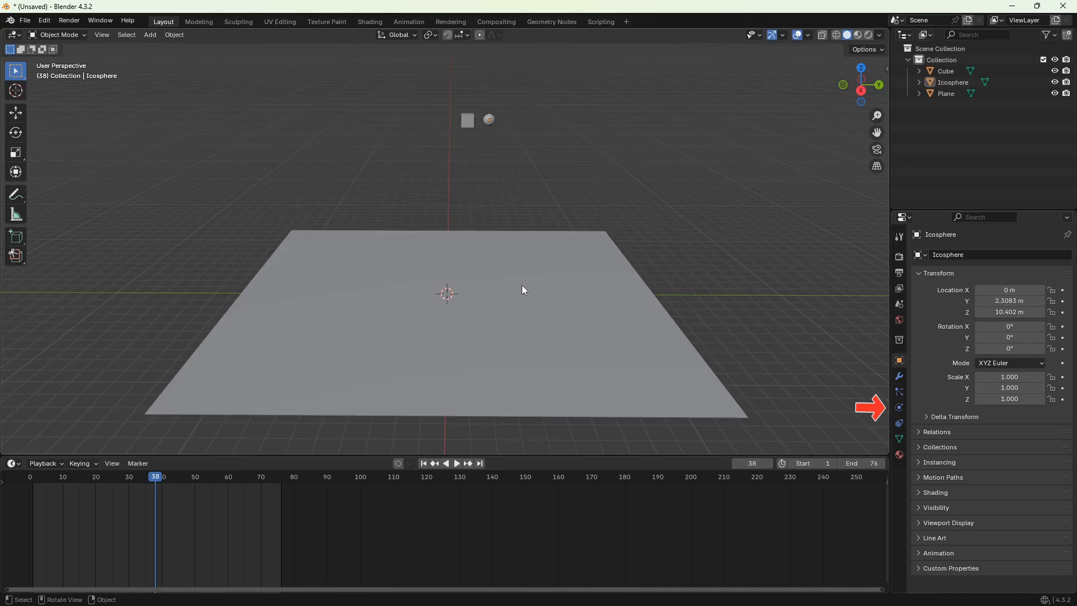
# - Add rigid body physics to the plane, the cube and the ico sphere
pyautogui.click(899, 407)
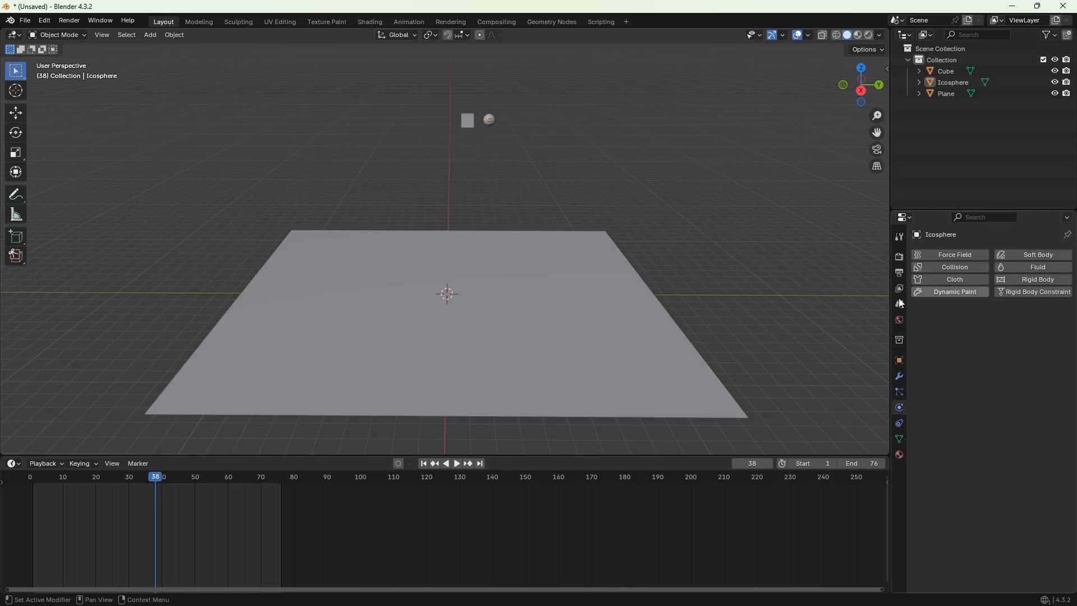
pyautogui.click(664, 356)
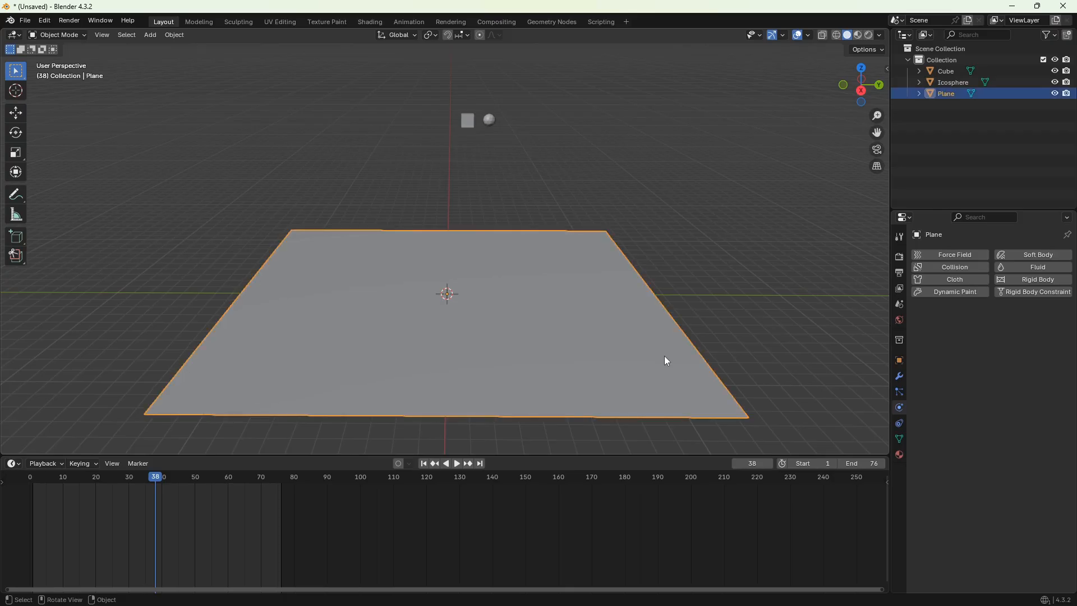
pyautogui.click(1010, 281)
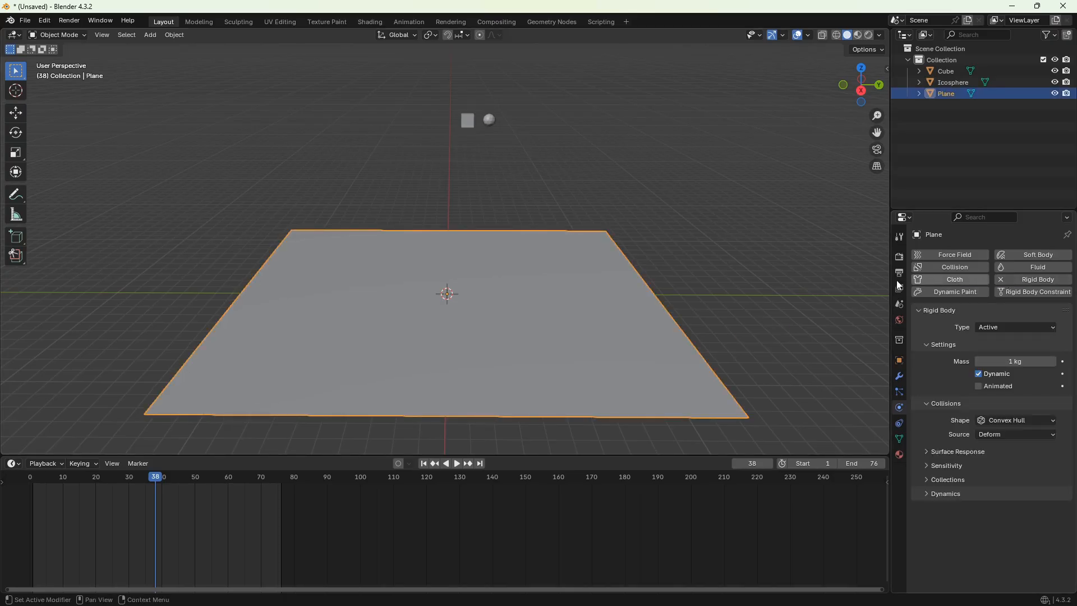
pyautogui.click(469, 125)
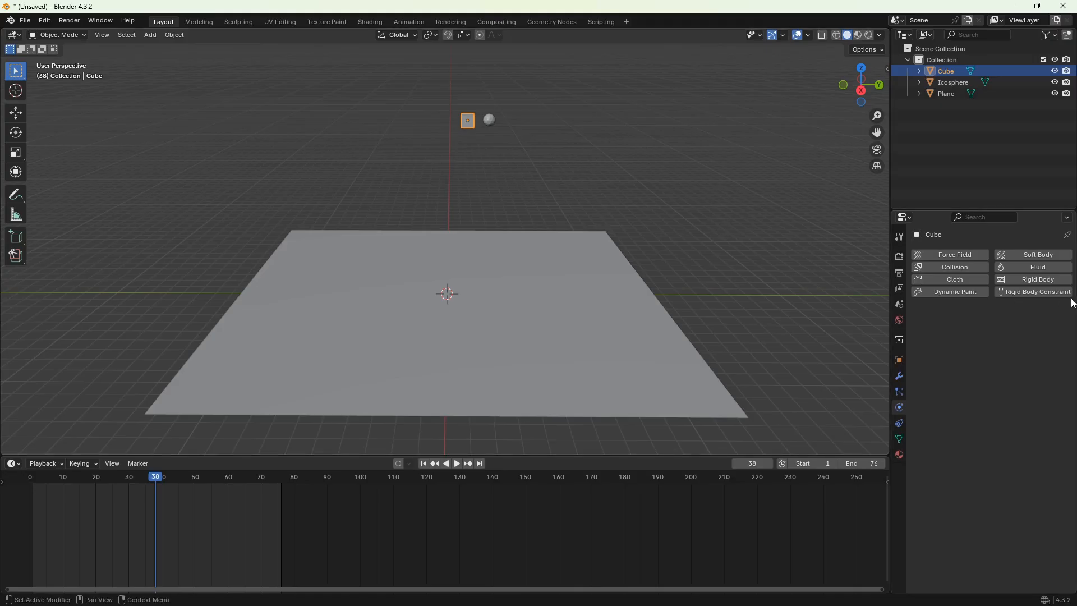
pyautogui.click(1054, 285)
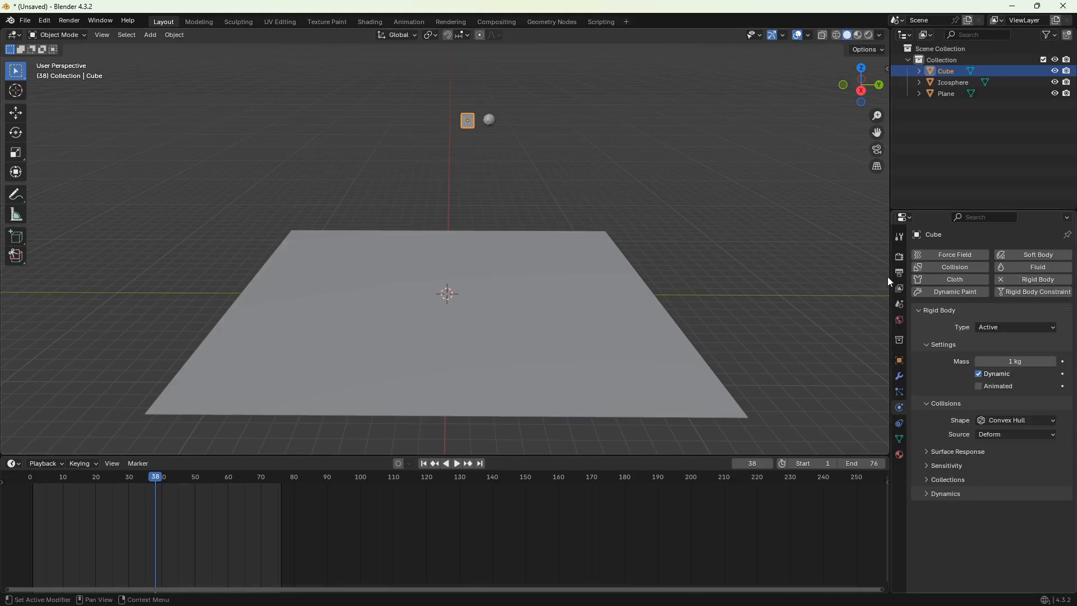
pyautogui.click(492, 123)
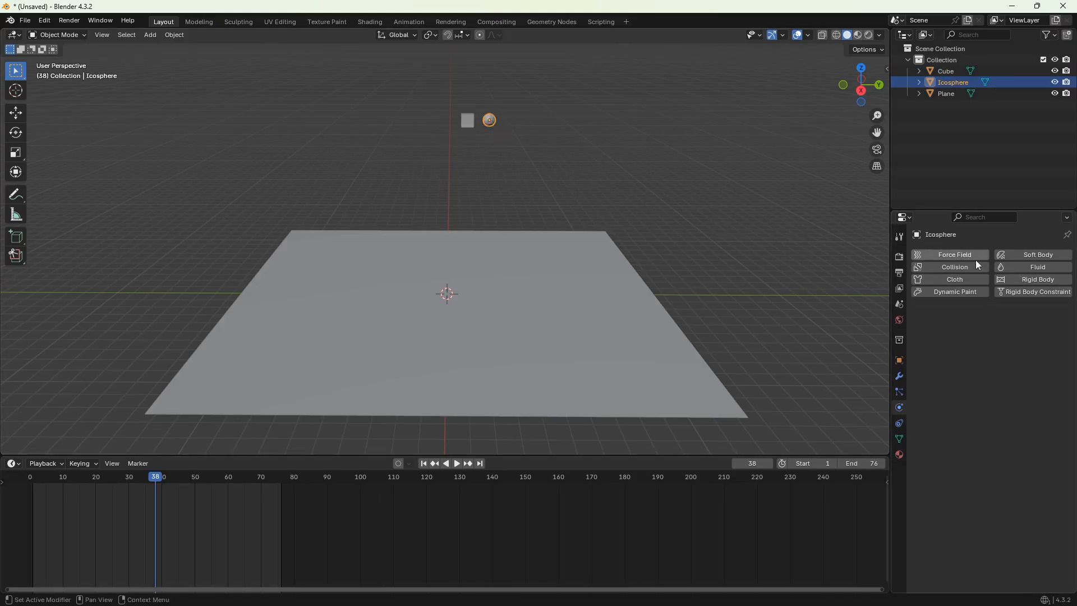
pyautogui.click(1029, 286)
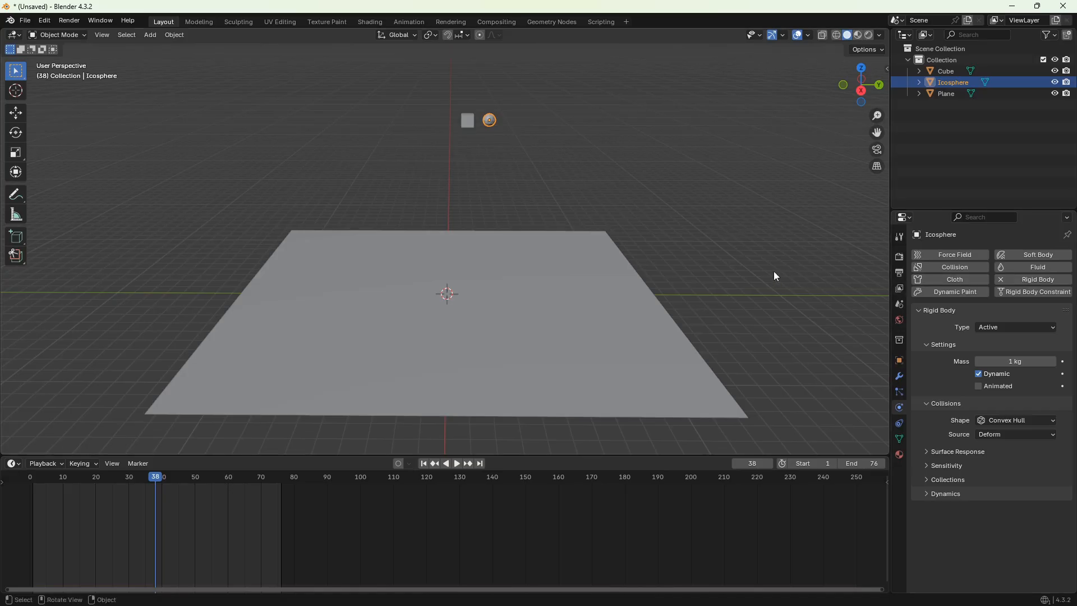
# - Deselect all objects and preview the simulation from the first frame, rewinding to frame 1 at the end
pyautogui.moveTo(726, 274); pyautogui.dragTo(731, 265, button='middle')
pyautogui.click(701, 282)
pyautogui.hotkey('shift', 'Left')
pyautogui.press('space')
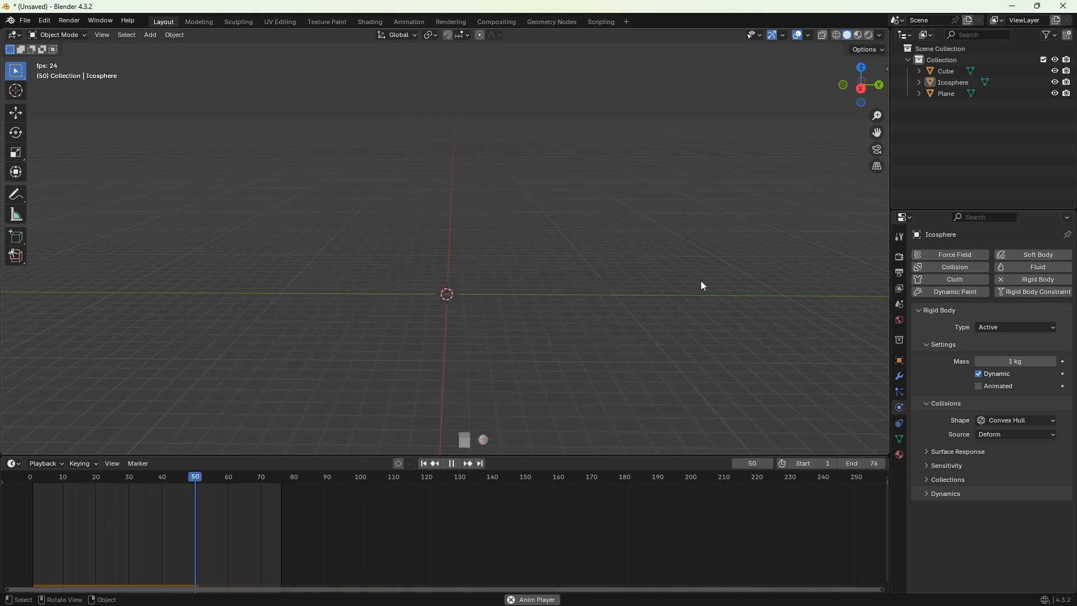
pyautogui.press('space')
pyautogui.hotkey('shift', 'Left')
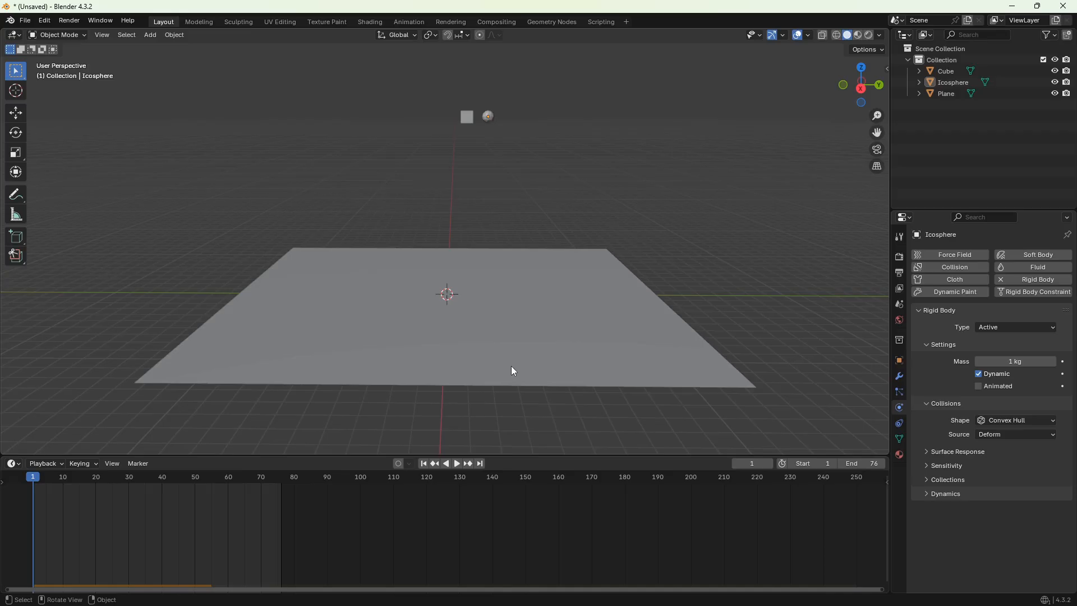
# - Set the plane's rigid body type to Passive and preview the simulation, ending back at frame 1
pyautogui.click(488, 117)
pyautogui.click(474, 275)
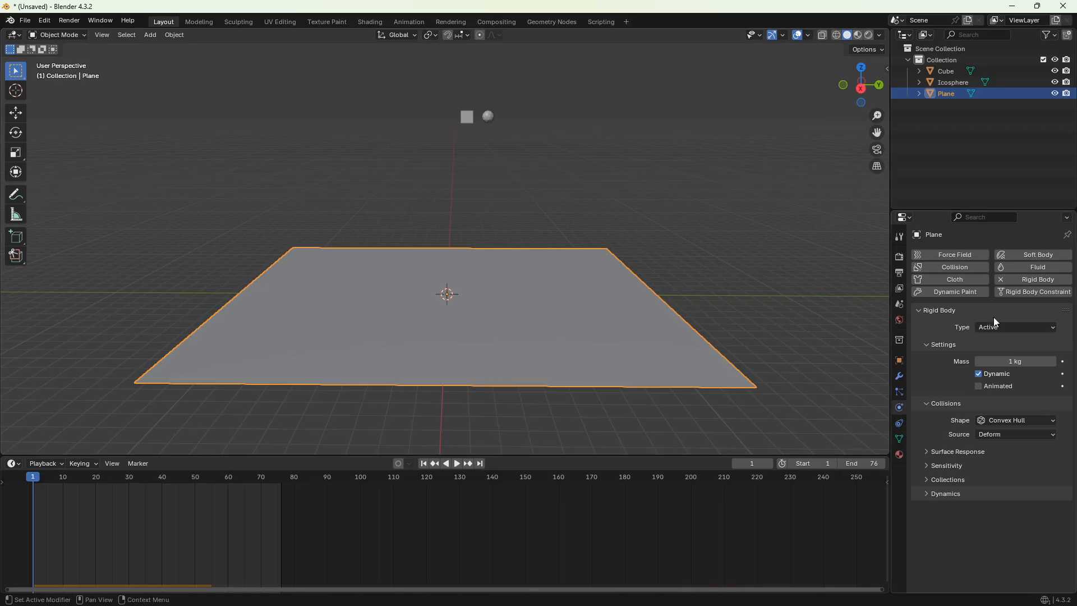
pyautogui.click(1009, 324)
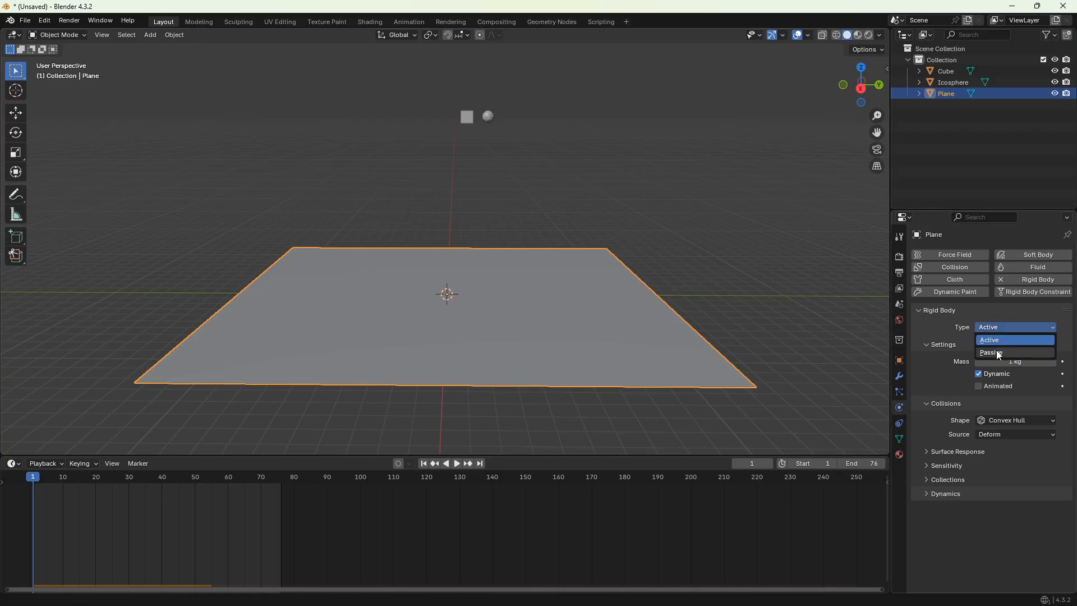
pyautogui.click(997, 350)
pyautogui.press('space')
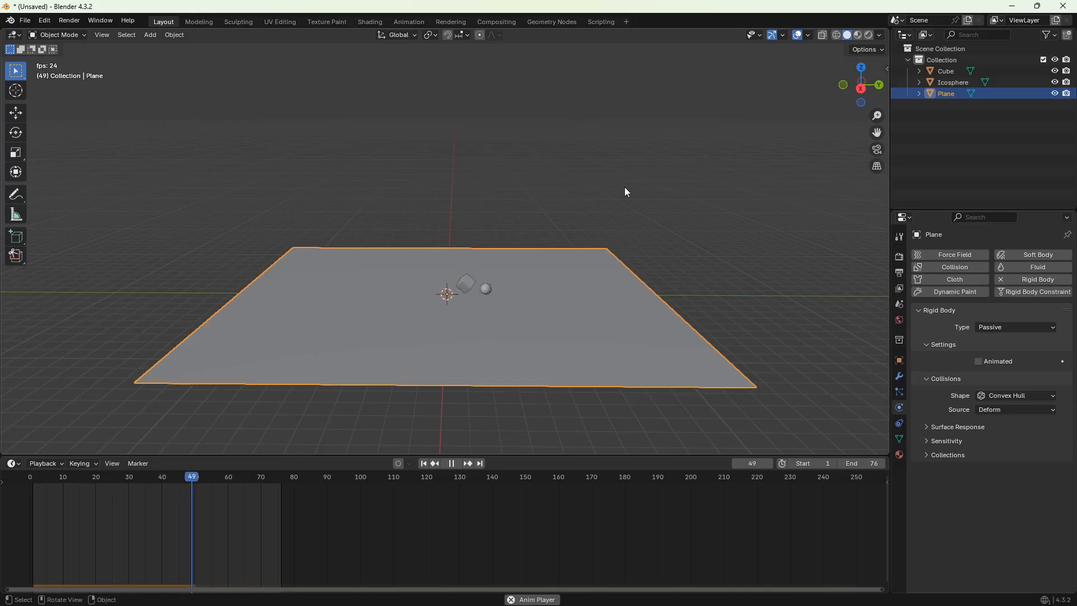
pyautogui.press('space')
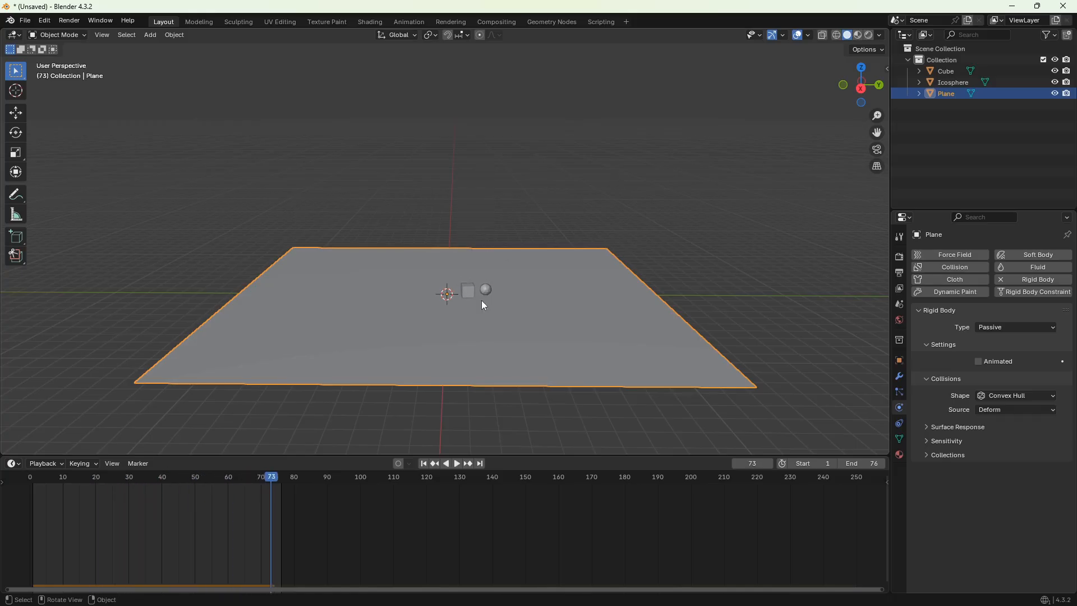
pyautogui.click(423, 464)
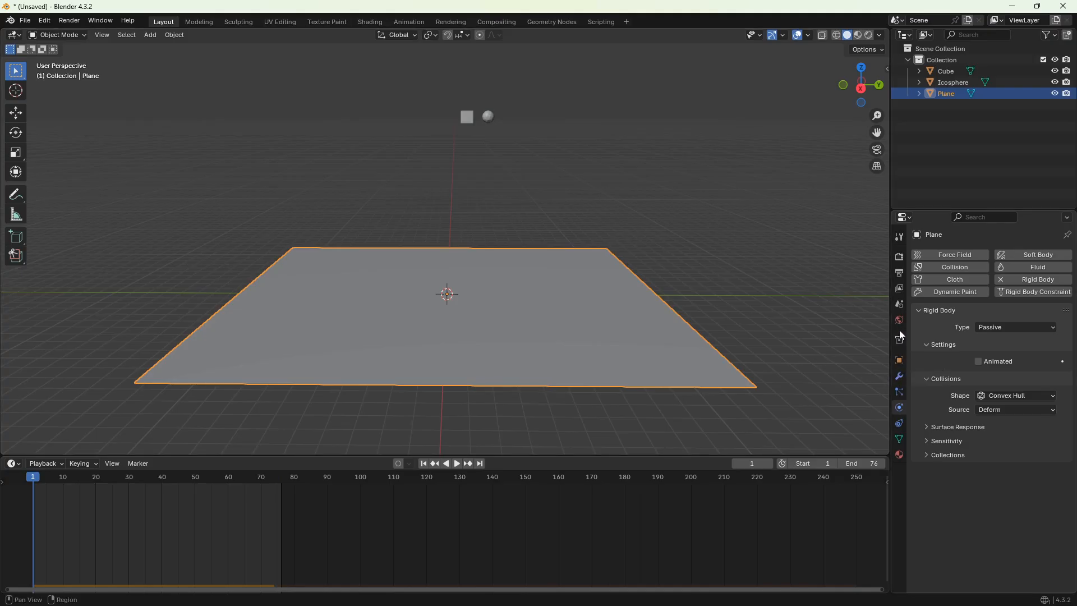
# - Preview the simulation with the scene's gravity disabled, and re-enable gravity
pyautogui.click(899, 305)
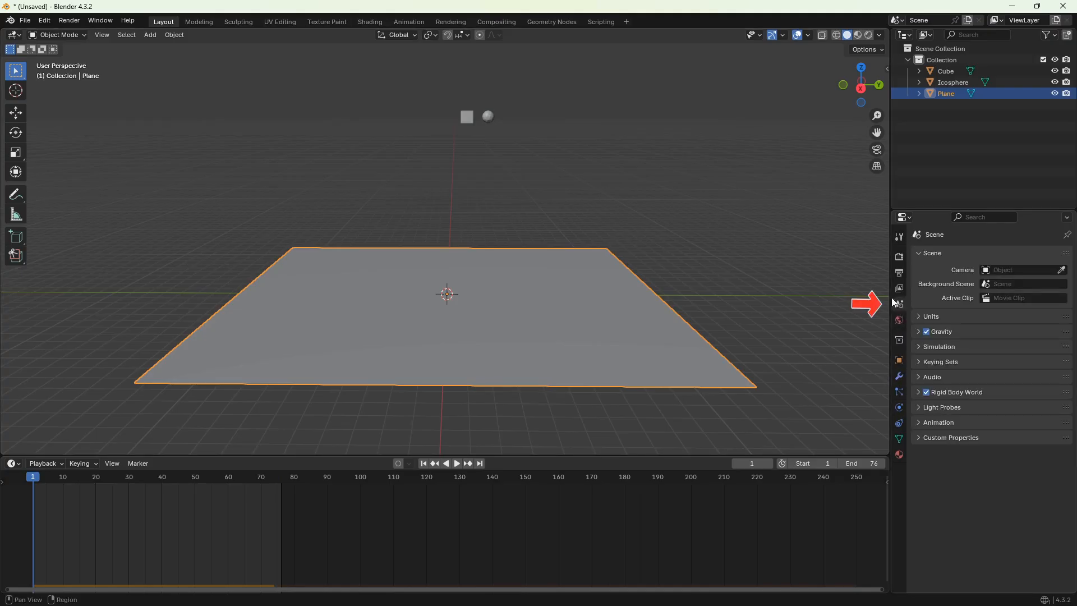
pyautogui.click(927, 332)
pyautogui.press('space')
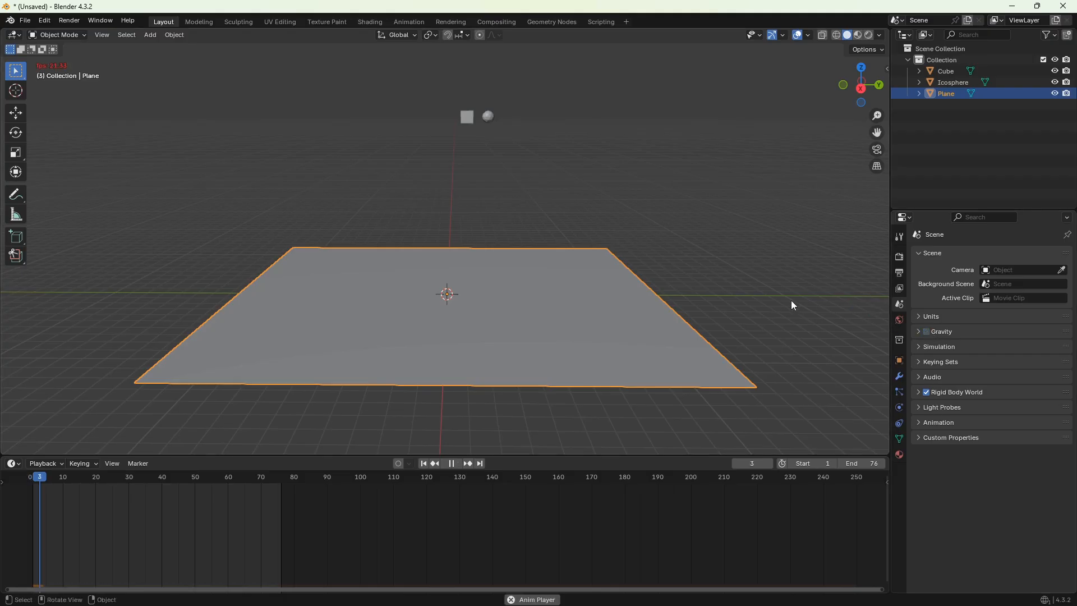
pyautogui.click(927, 332)
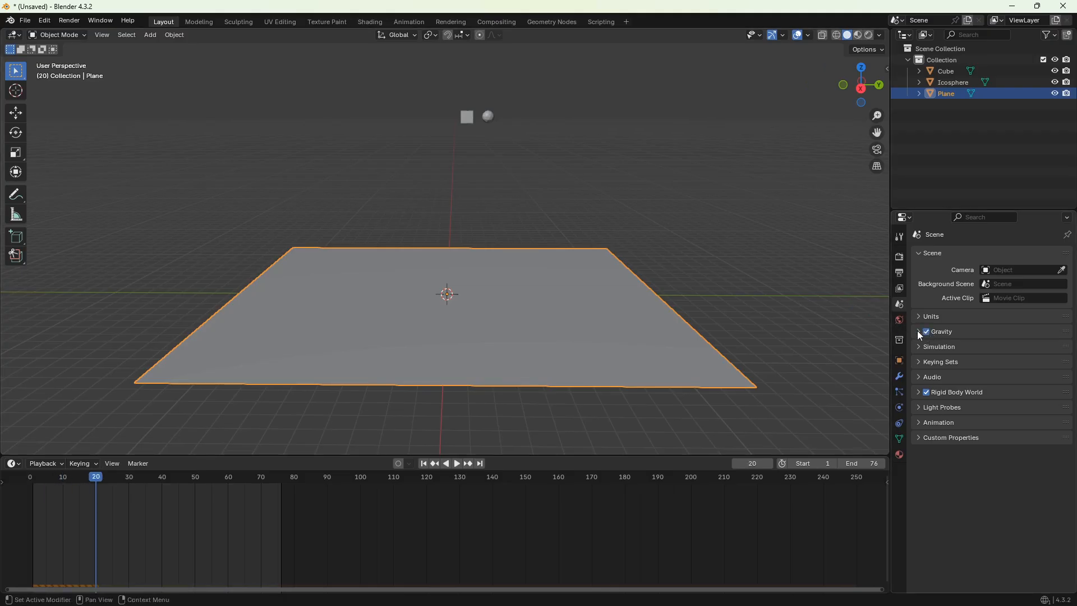
# - Set the scene's gravity to 0 on the Z axis and -9.8 m/s² on the Y axis
pyautogui.click(920, 332)
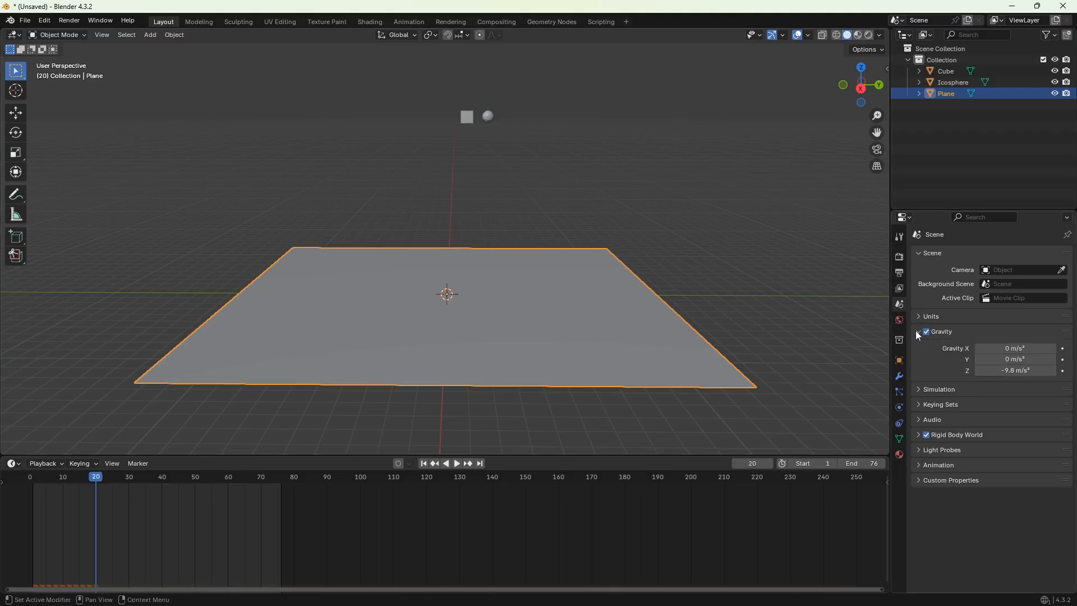
pyautogui.click(1009, 371)
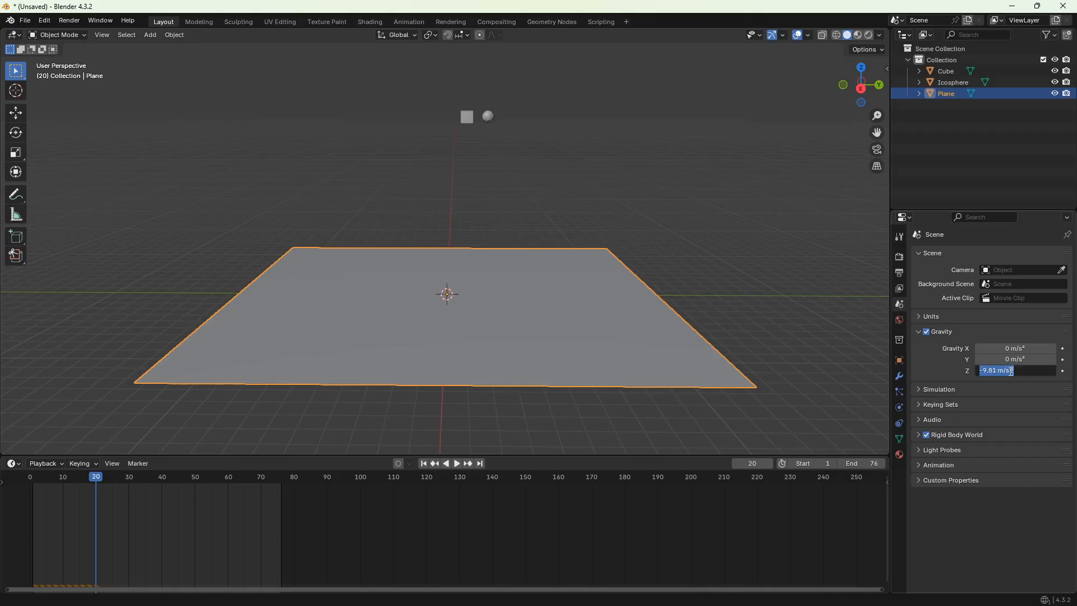
pyautogui.write('0')
pyautogui.press('Return')
pyautogui.click(1011, 359)
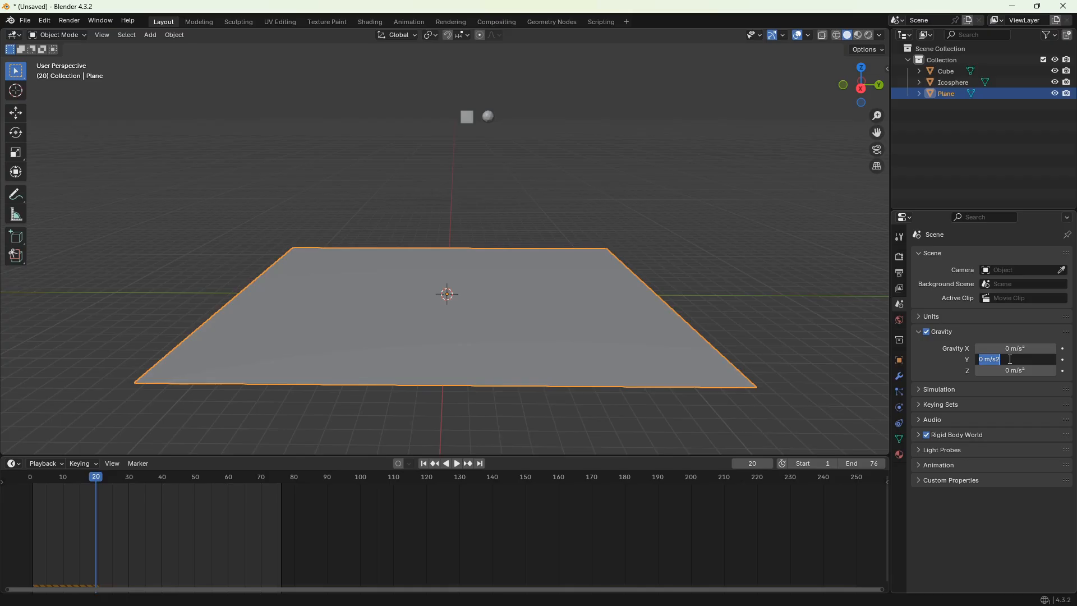
pyautogui.write('-9.8')
pyautogui.press('Return')
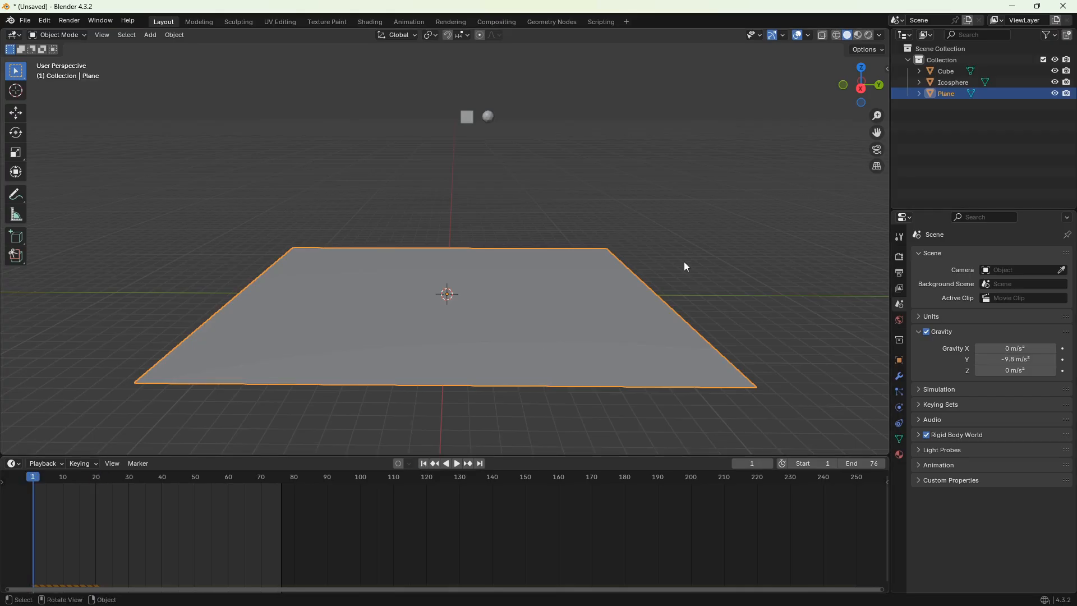
# - Preview the simulation with sideways gravity and undo both gravity axis changes
pyautogui.press('space')
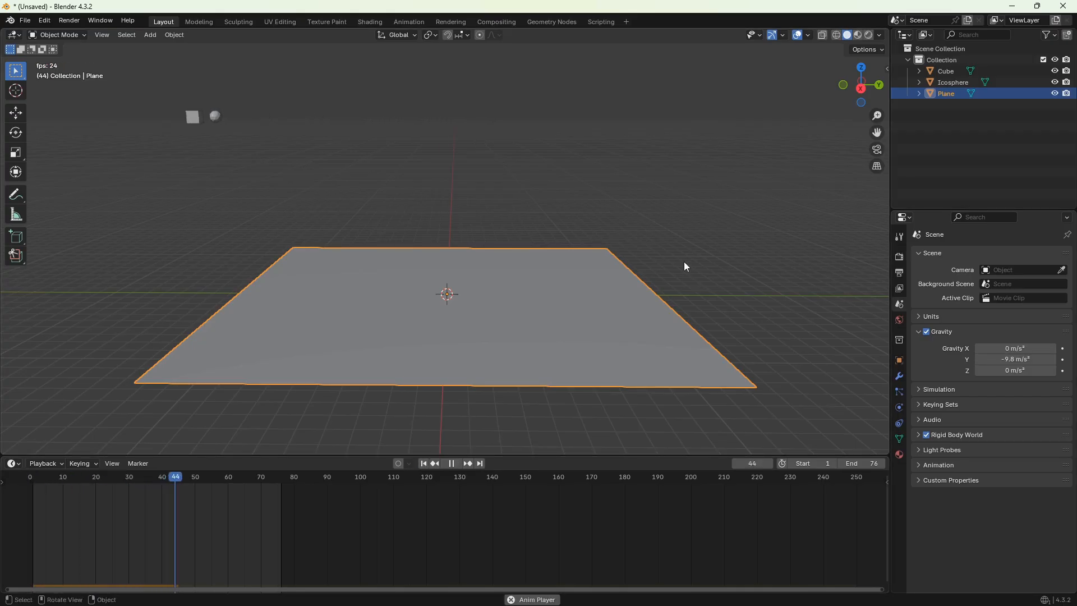
pyautogui.press('Escape')
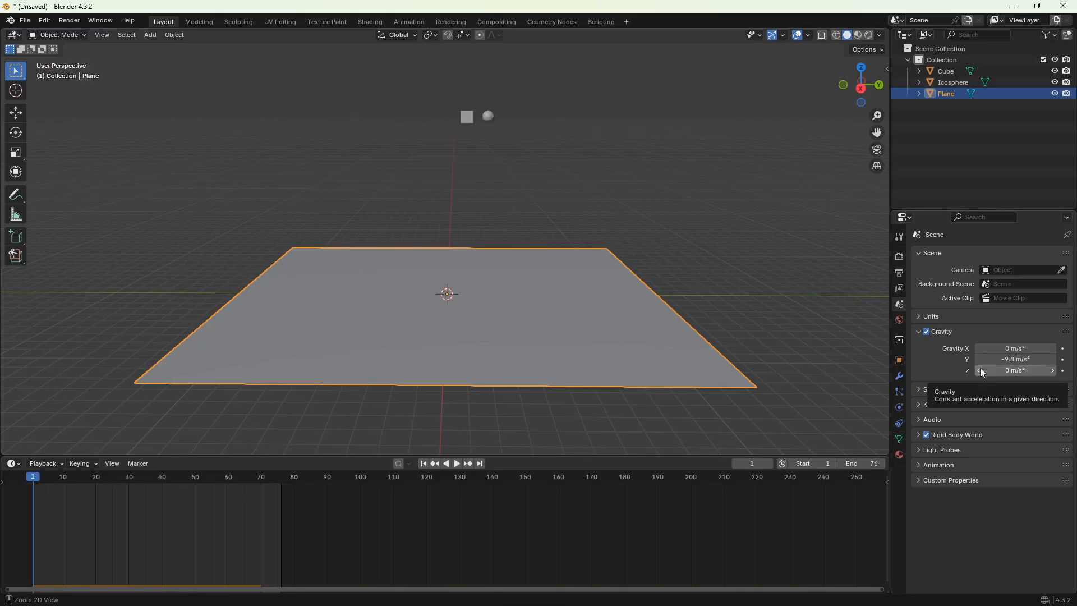
pyautogui.hotkey('ctrl', 'z')
pyautogui.hotkey('ctrl', 'z')
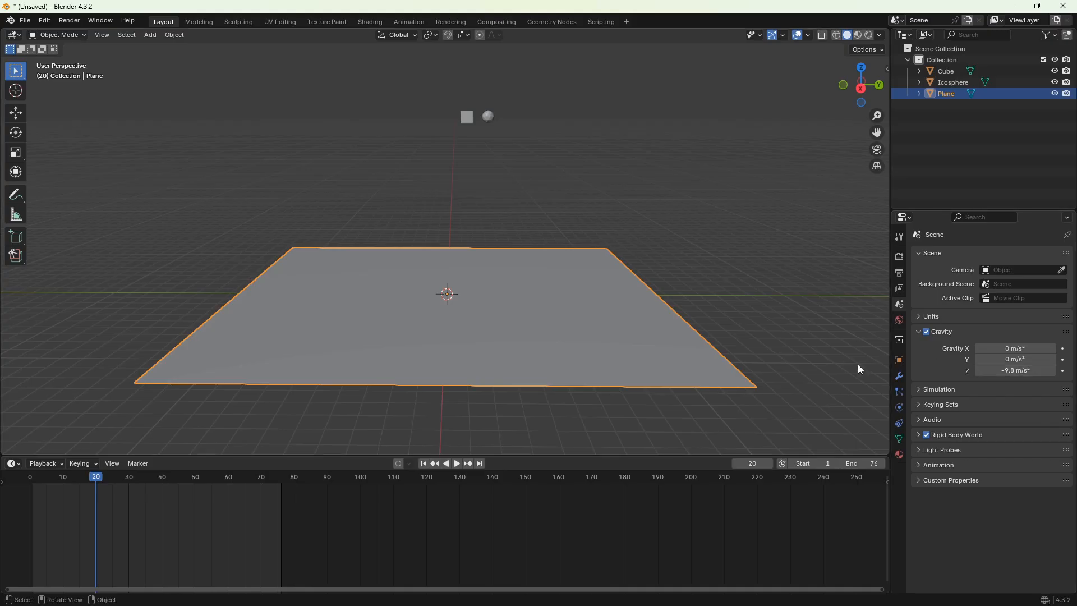
# - Lower the ico sphere along Z and shift it along Y so it sits directly beneath the cube, at frame 1
pyautogui.click(900, 407)
pyautogui.click(488, 116)
pyautogui.press('g')
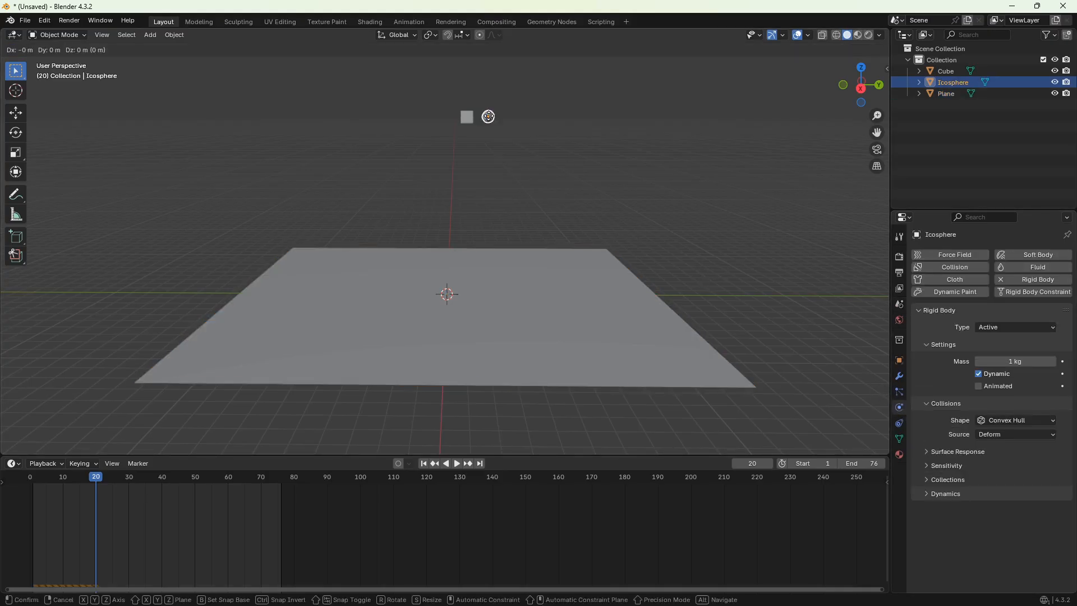
pyautogui.press('z')
pyautogui.click(488, 118)
pyautogui.hotkey('shift', 'Left')
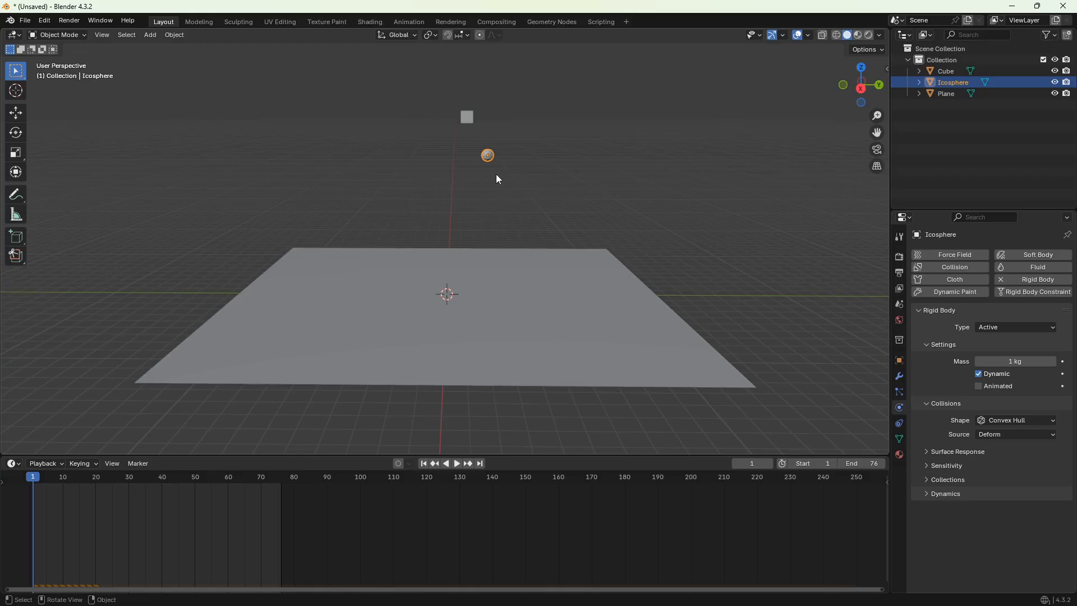
pyautogui.press('g')
pyautogui.press('y')
pyautogui.click(474, 170)
# - Deselect the ico sphere and preview the cube colliding with it, rewinding to frame 1 at the end
pyautogui.click(519, 168)
pyautogui.press('space')
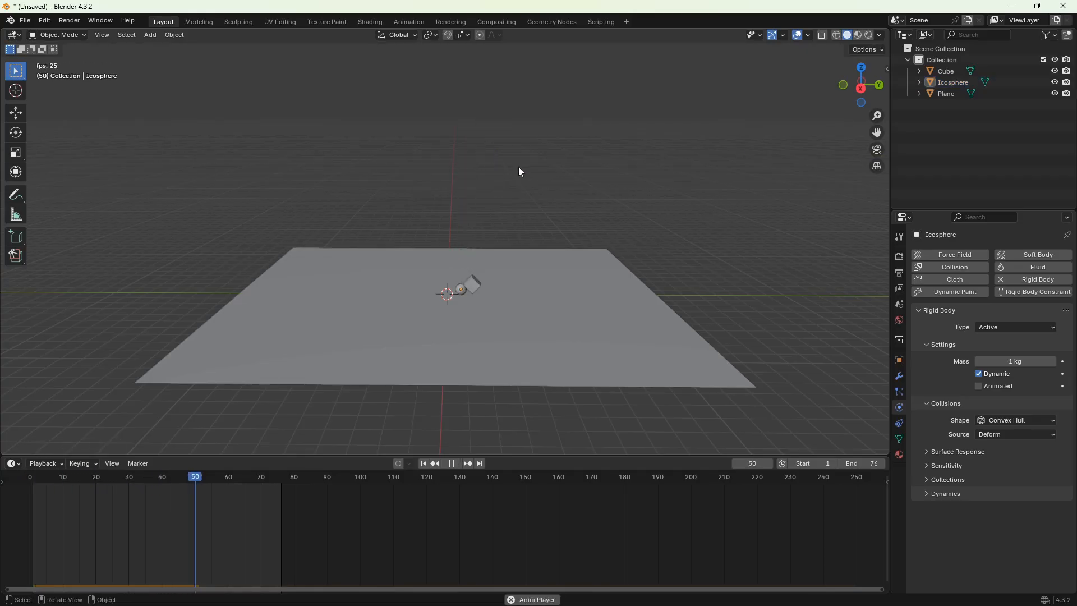
pyautogui.press('space')
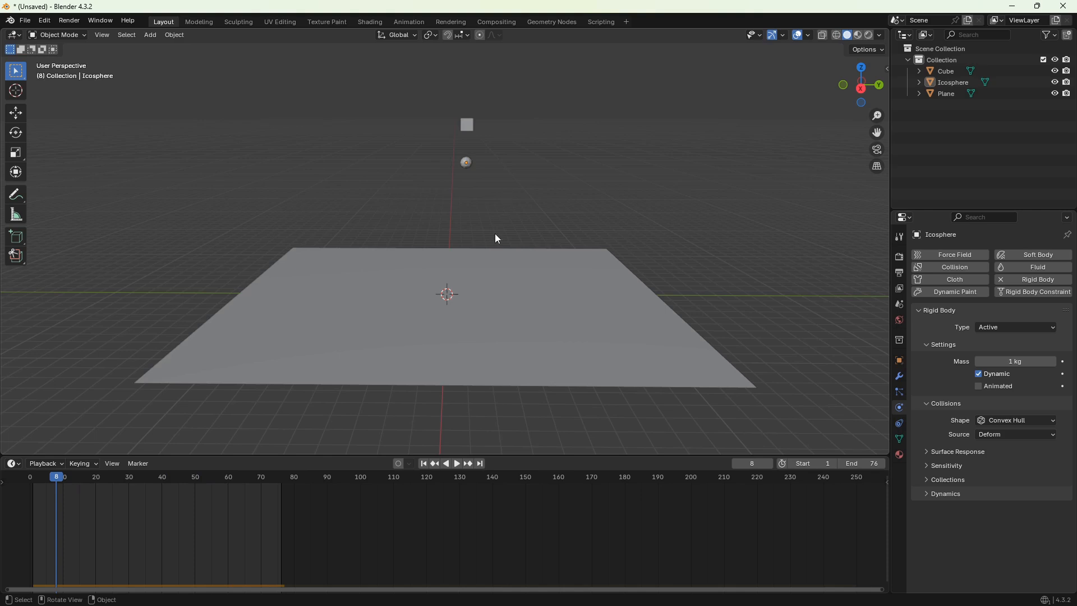
pyautogui.click(425, 464)
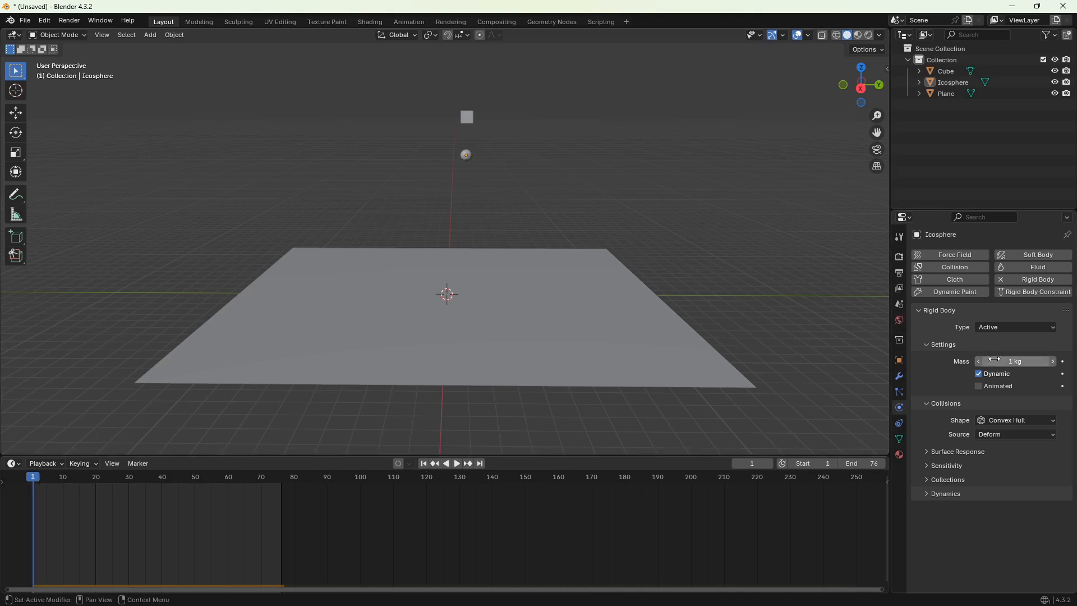
# - Set the ico sphere's rigid body mass to 0.001 kg and preview the simulation
pyautogui.click(469, 117)
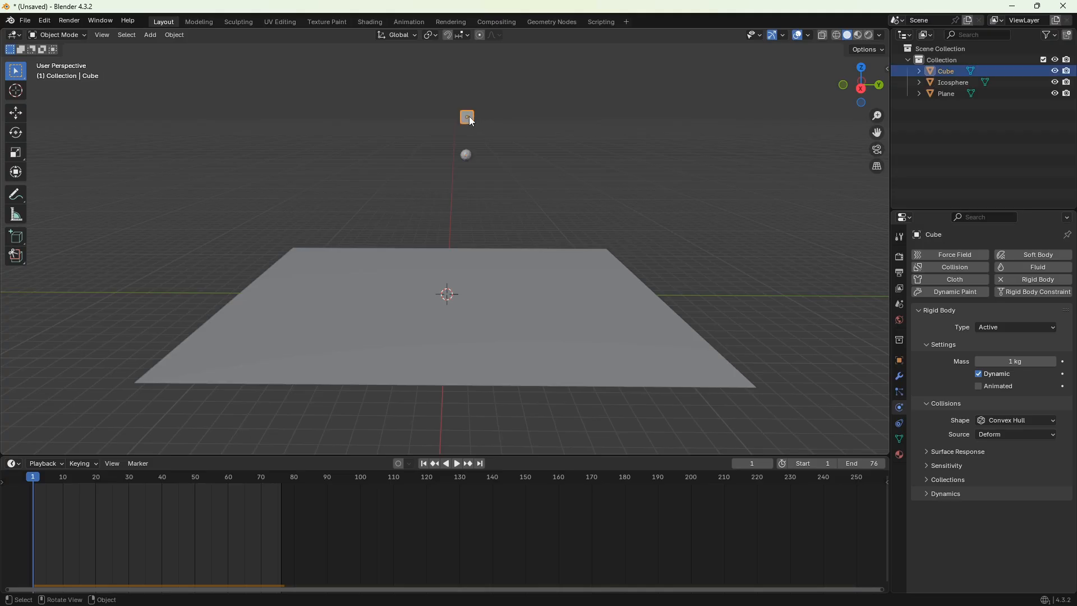
pyautogui.click(468, 155)
pyautogui.click(1039, 362)
pyautogui.write('0.001')
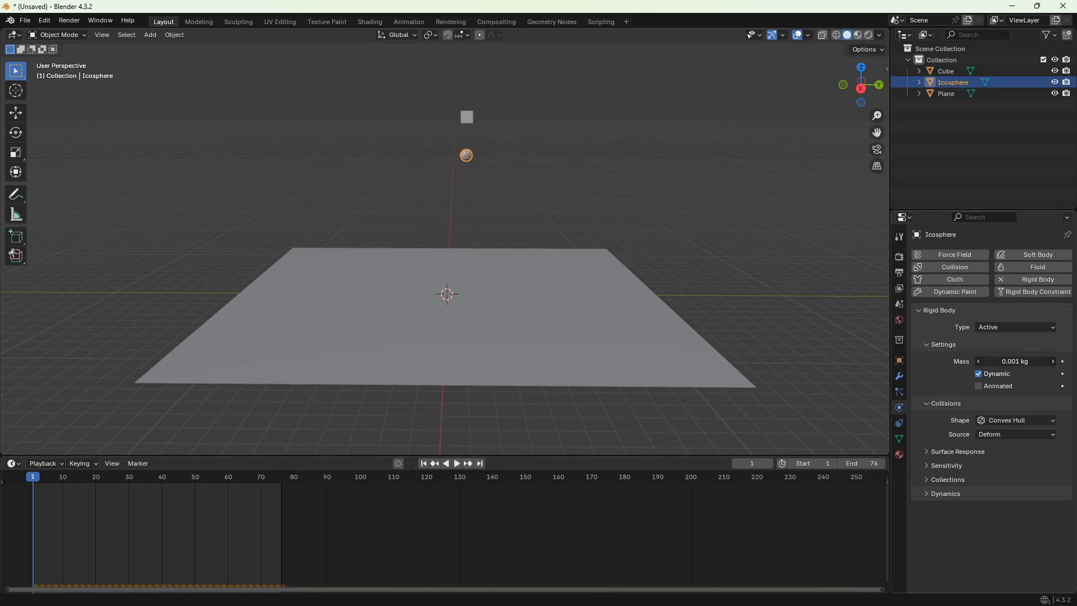
pyautogui.press('Return')
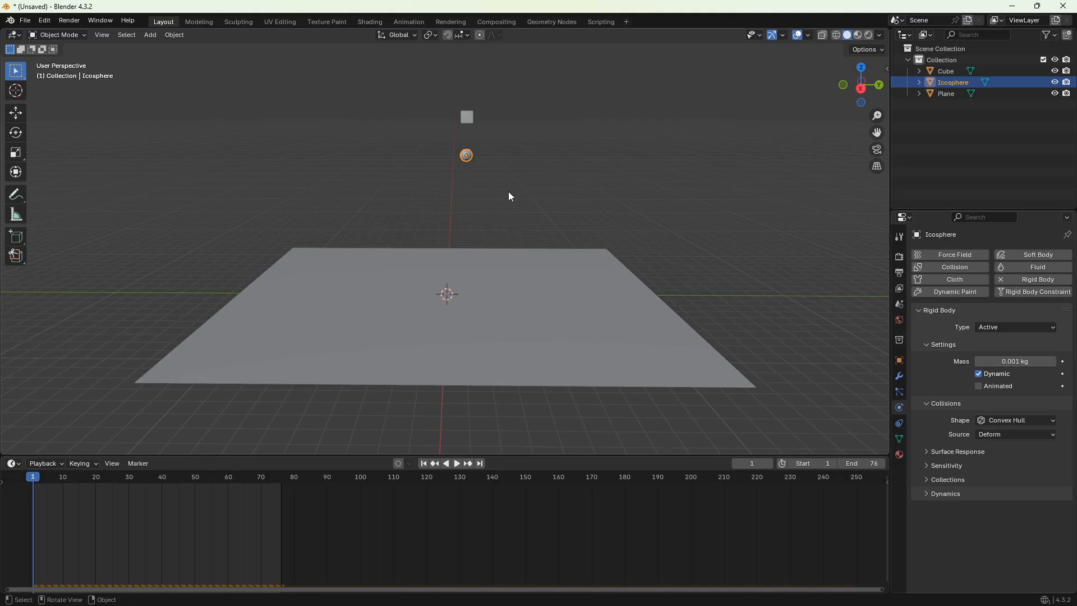
pyautogui.press('space')
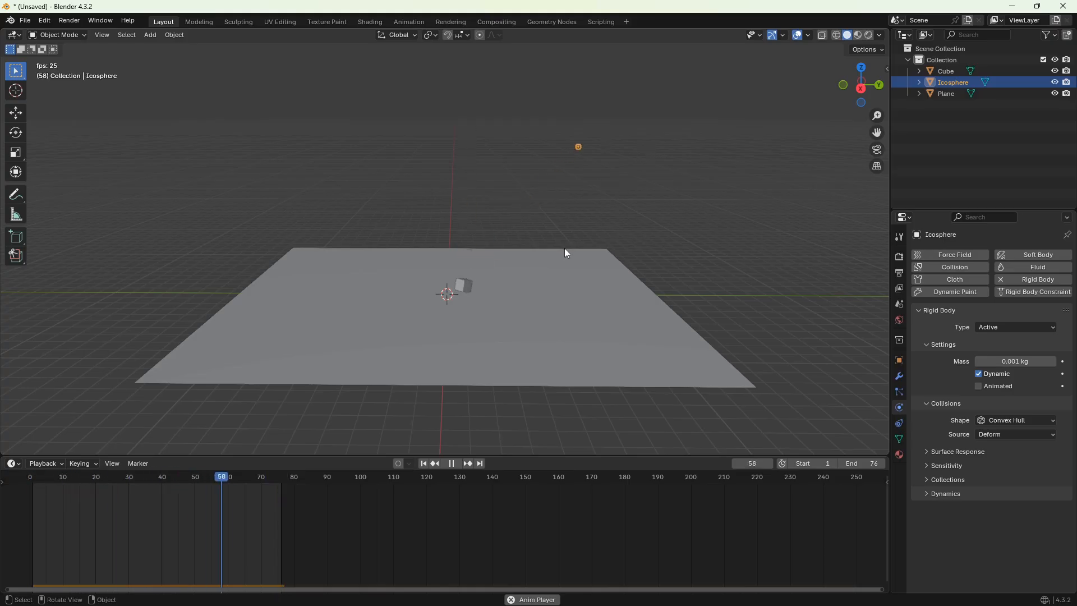
pyautogui.press('space')
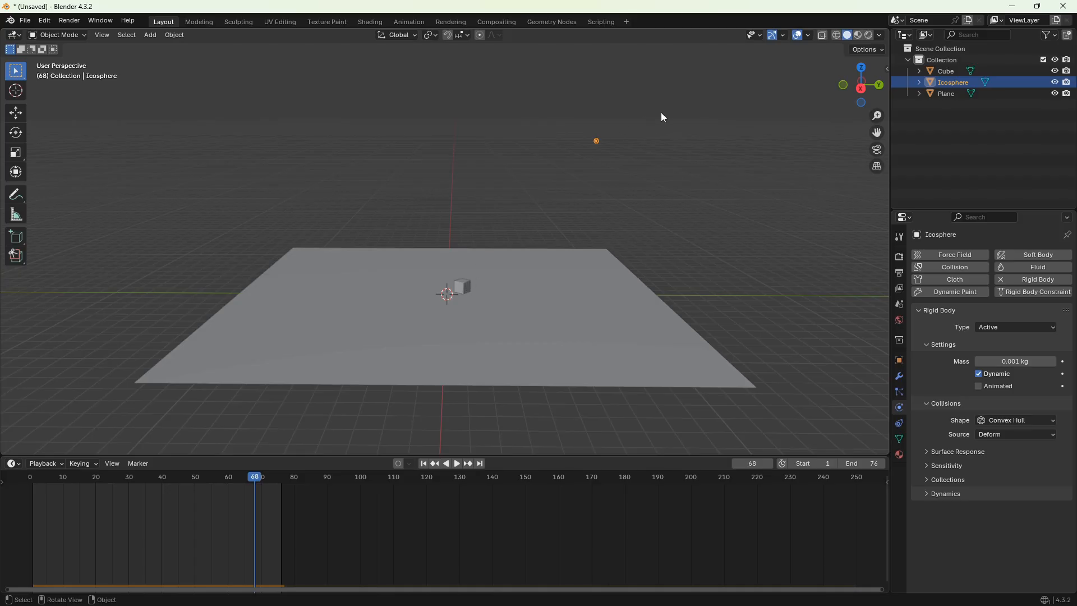
# - Set the rigid body mass to 1 kg for the ico sphere and 10 kg for the cube
pyautogui.click(1013, 362)
pyautogui.write('1')
pyautogui.press('Return')
pyautogui.click(459, 290)
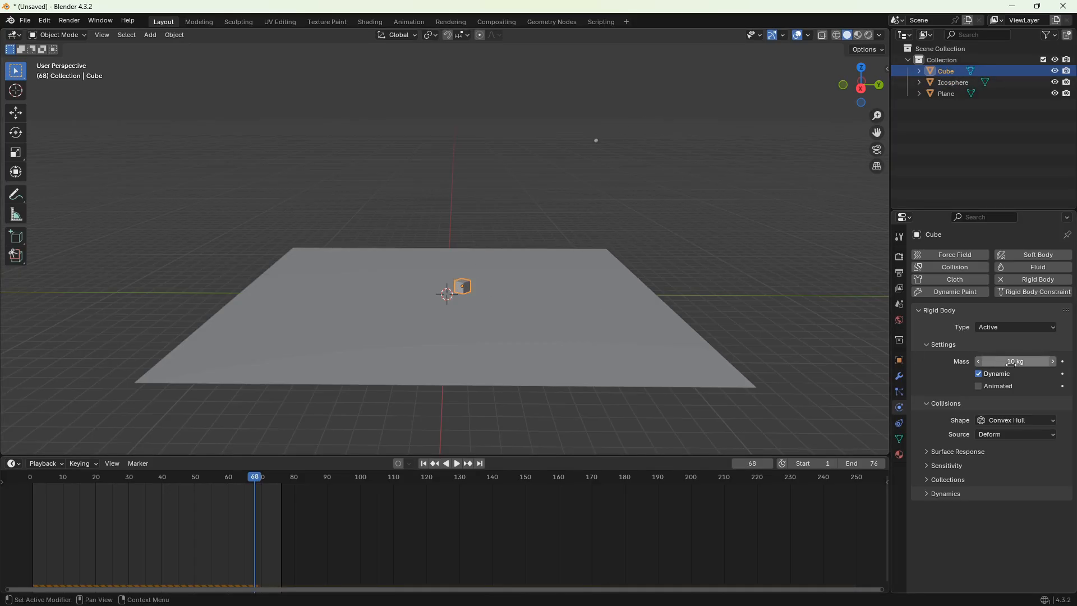
# - Rewind the simulation to frame 1, restore the cube's rigid body mass to 1 kg and clear the selection
pyautogui.click(424, 463)
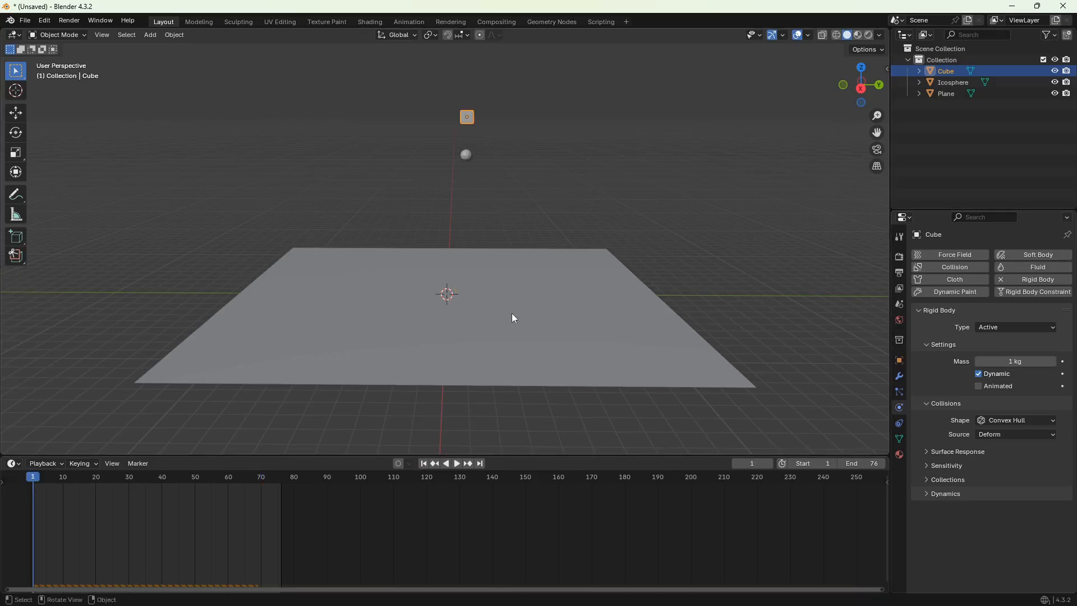
pyautogui.scroll(2, 513, 292)
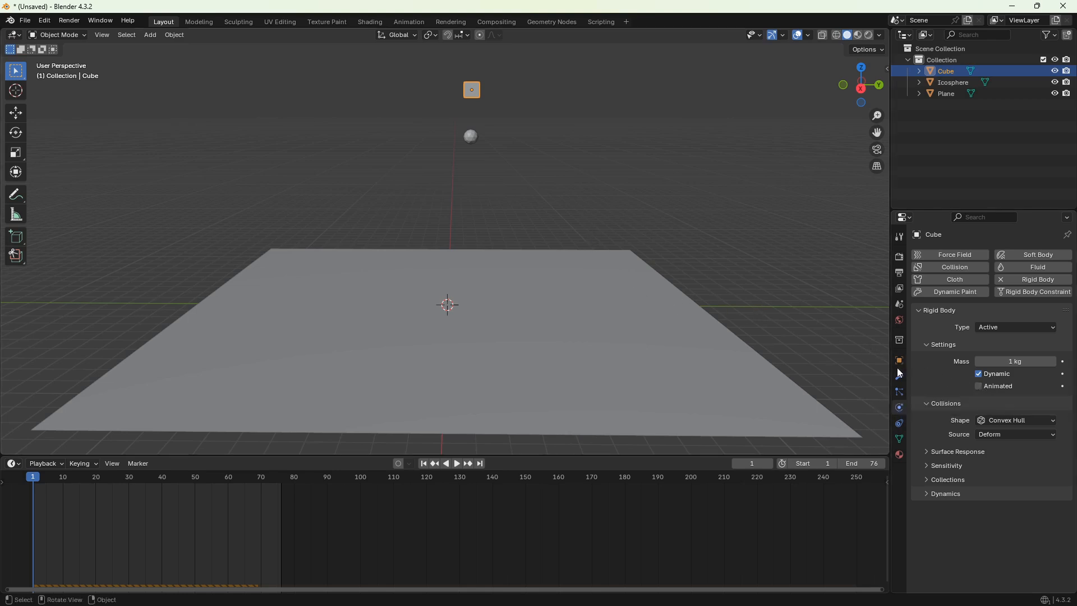
pyautogui.click(654, 235)
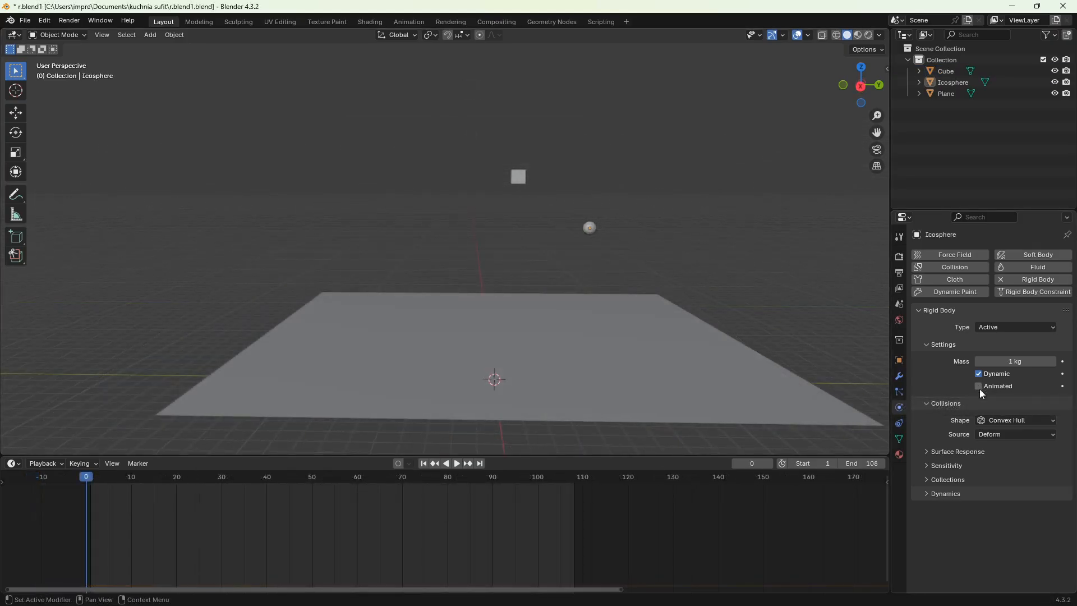
# - Select the plane and set the animation's end frame to 250
pyautogui.click(770, 383)
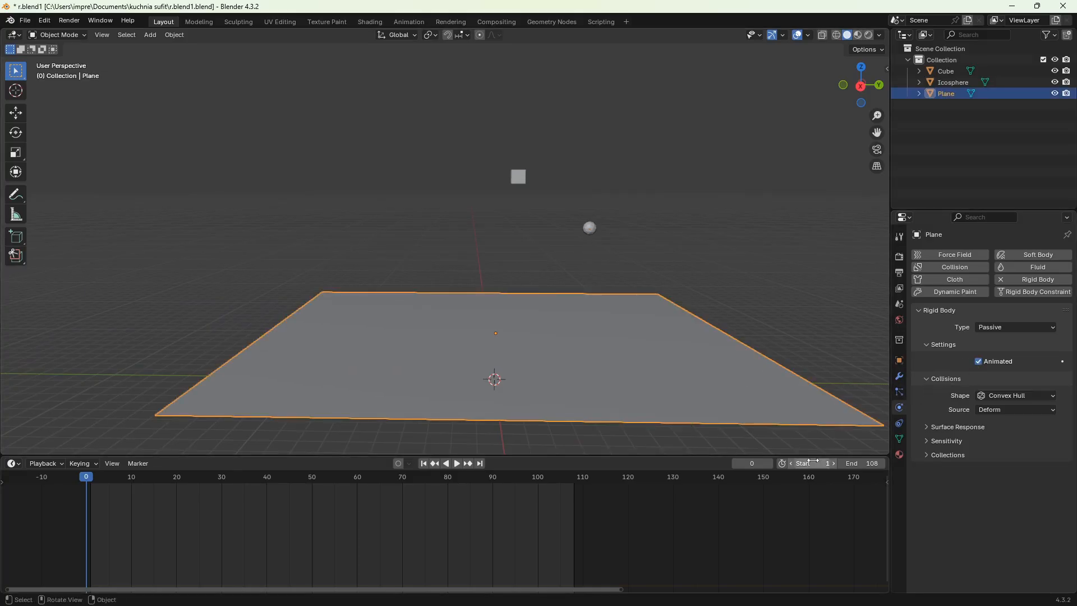
pyautogui.click(866, 463)
pyautogui.write('250')
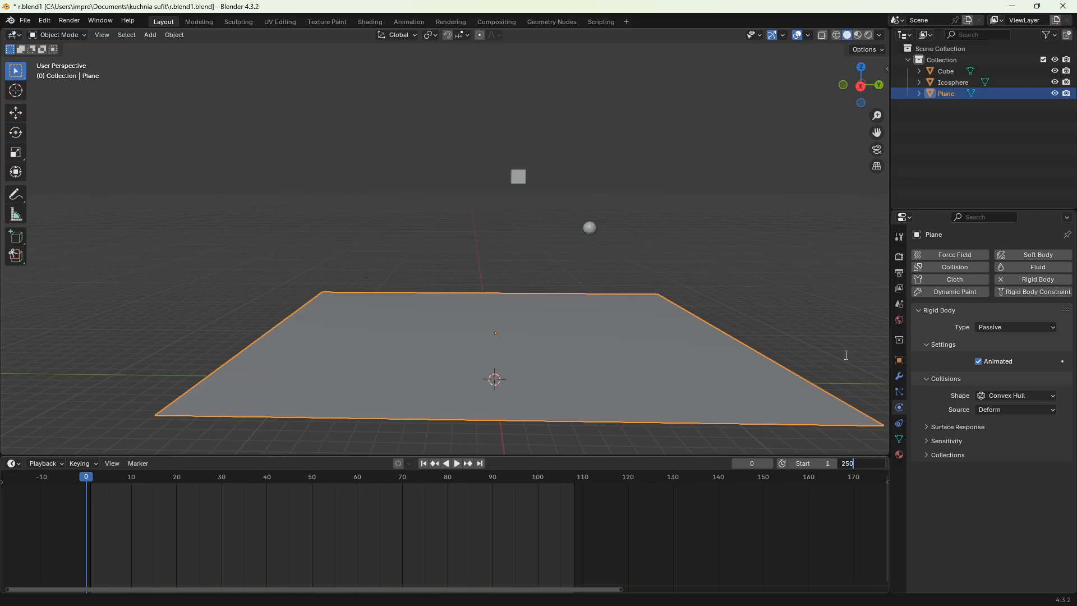
pyautogui.press('Return')
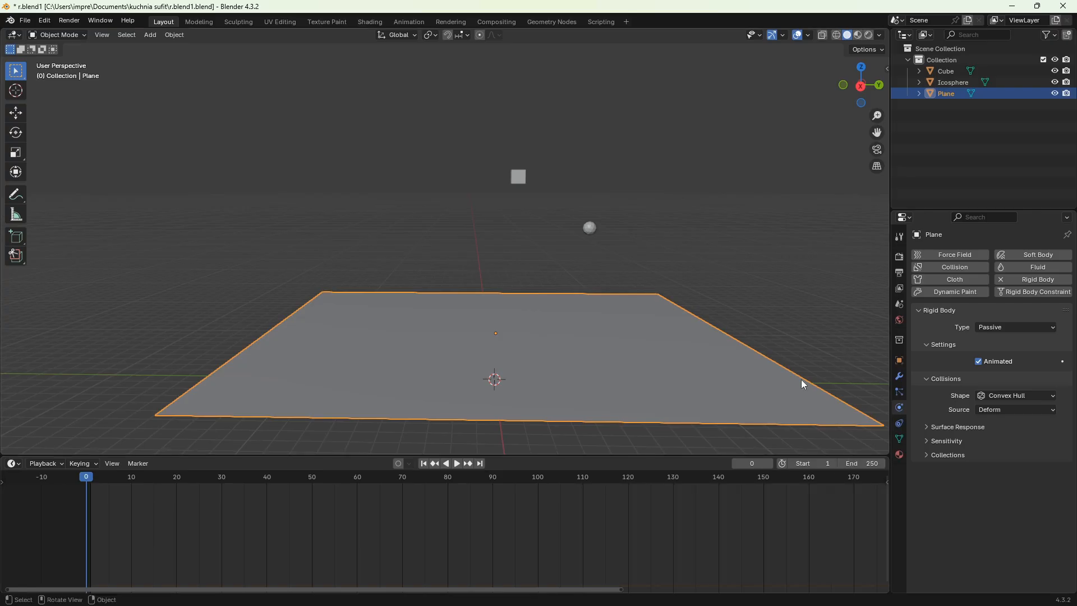
# - Play the simulation and start moving the animated passive plane during playback
pyautogui.moveTo(593, 427); pyautogui.dragTo(601, 428, button='middle')
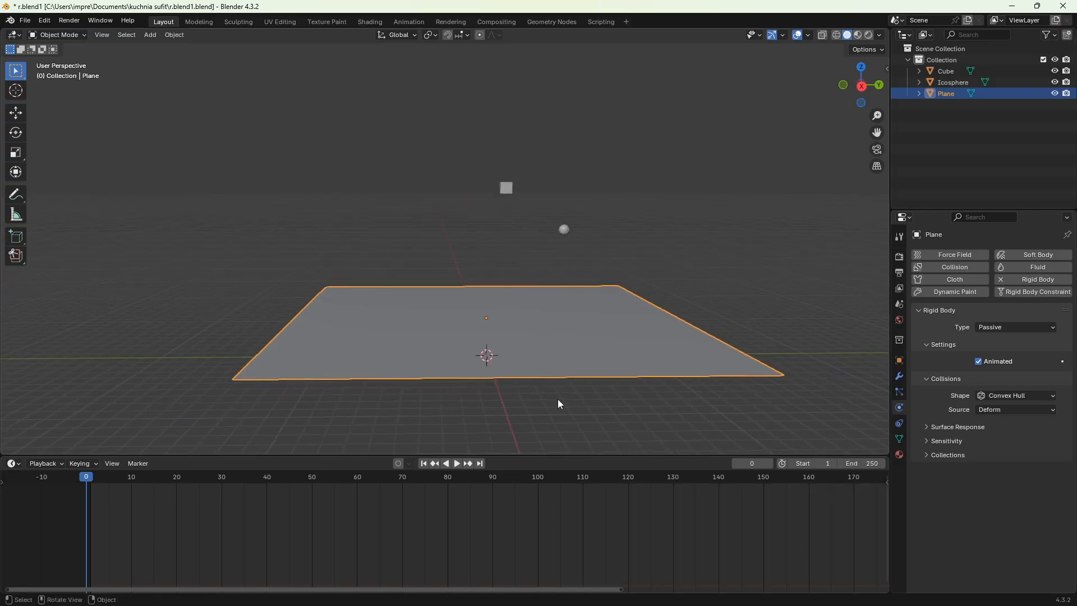
pyautogui.press('space')
pyautogui.press('g')
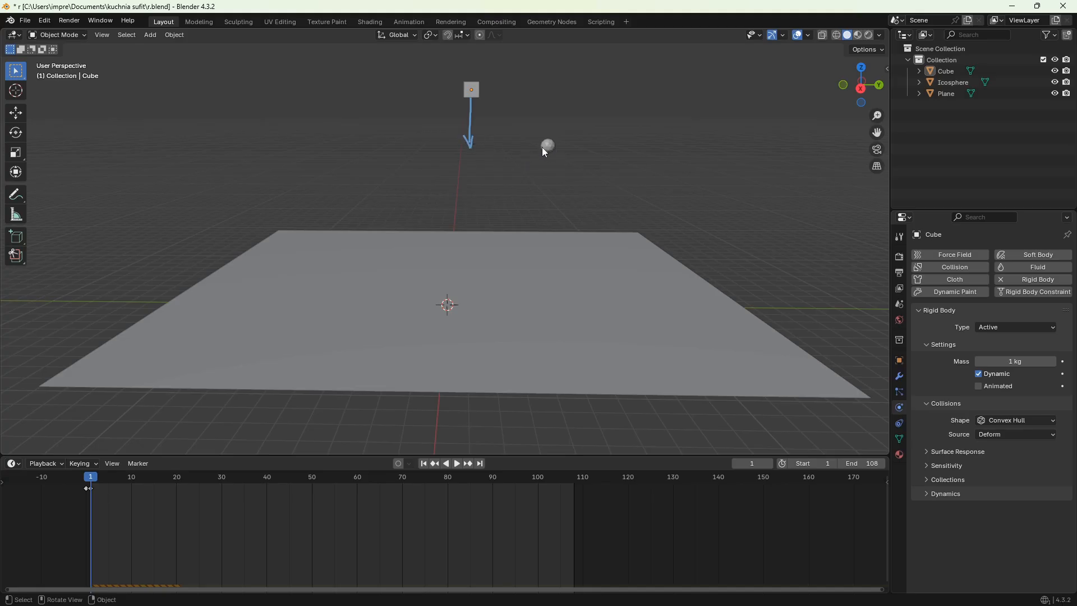
pyautogui.moveTo(542, 147)
pyautogui.mouseDown()
pyautogui.moveTo(444, 147)
pyautogui.moveTo(516, 122)
pyautogui.mouseUp()
pyautogui.moveTo(459, 128)
pyautogui.mouseDown()
pyautogui.moveTo(432, 113)
pyautogui.moveTo(340, 237)
pyautogui.mouseUp()
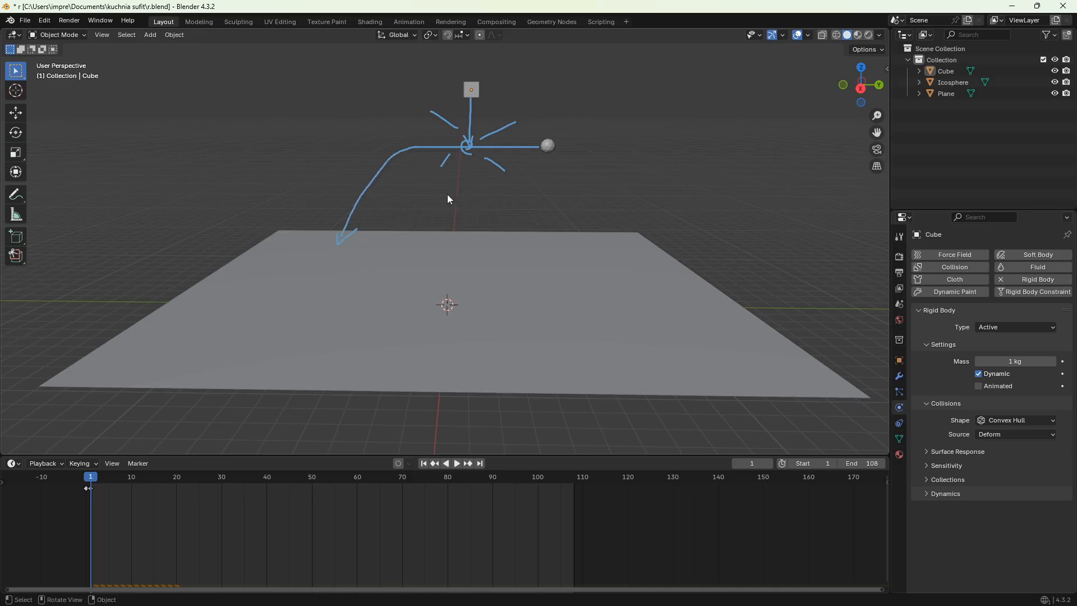
pyautogui.moveTo(537, 187)
pyautogui.mouseDown()
pyautogui.moveTo(456, 96)
pyautogui.moveTo(521, 157)
pyautogui.moveTo(409, 110)
pyautogui.moveTo(449, 159)
pyautogui.moveTo(404, 157)
pyautogui.moveTo(352, 233)
pyautogui.mouseUp()
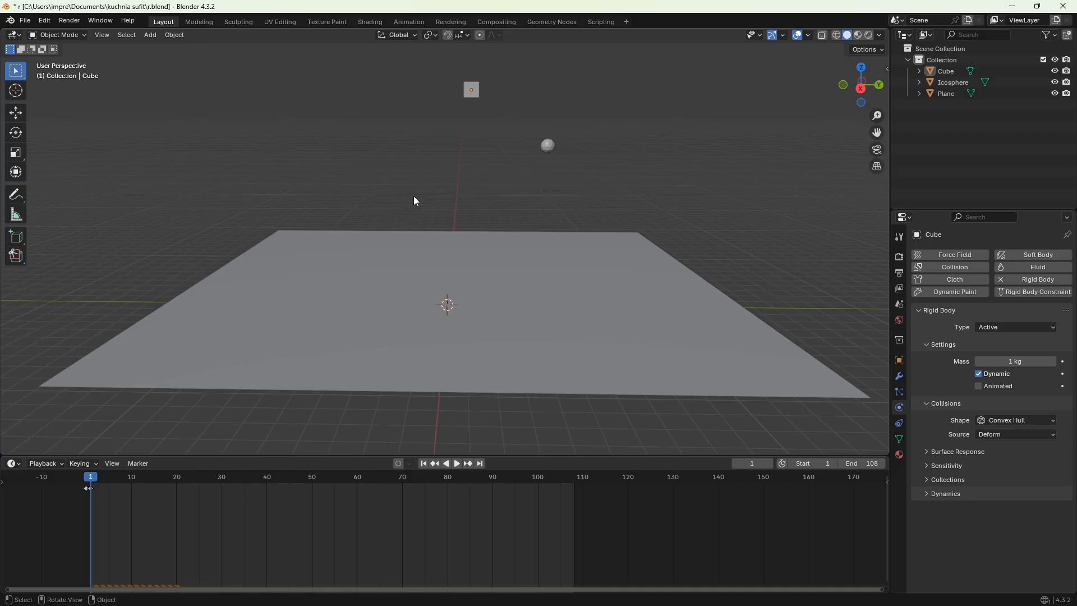
# - Enable Animated on the ico sphere's rigid body and keyframe its Y location at frame 1
pyautogui.click(483, 207)
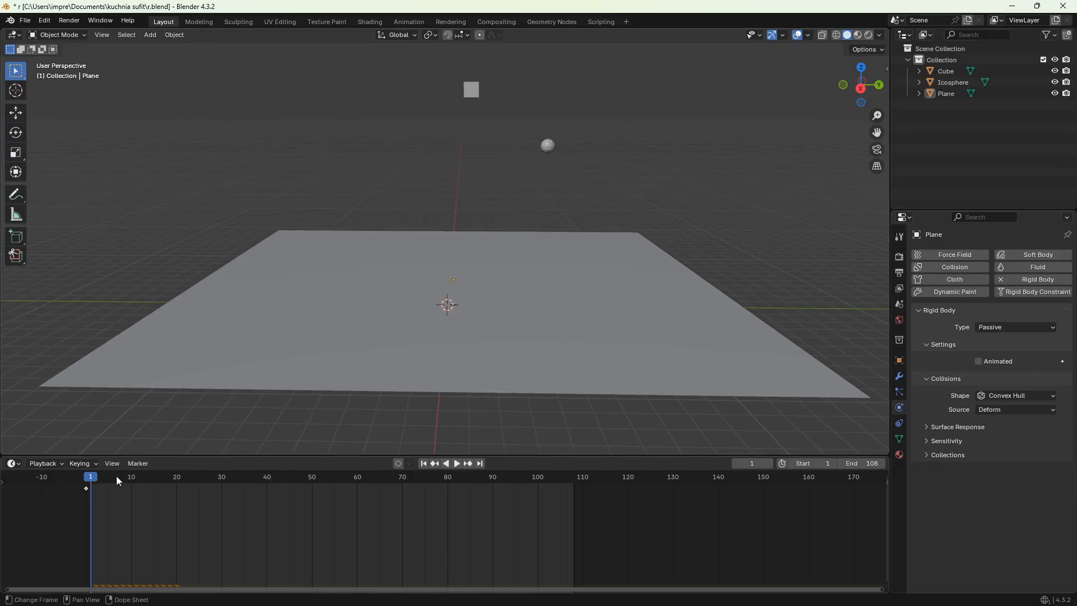
pyautogui.click(549, 147)
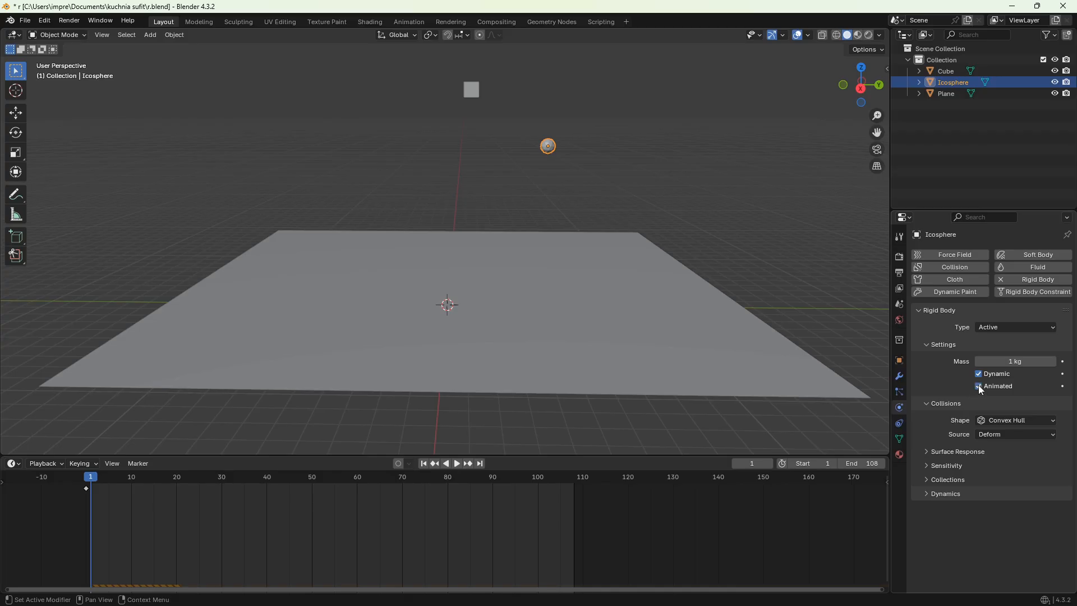
pyautogui.click(899, 361)
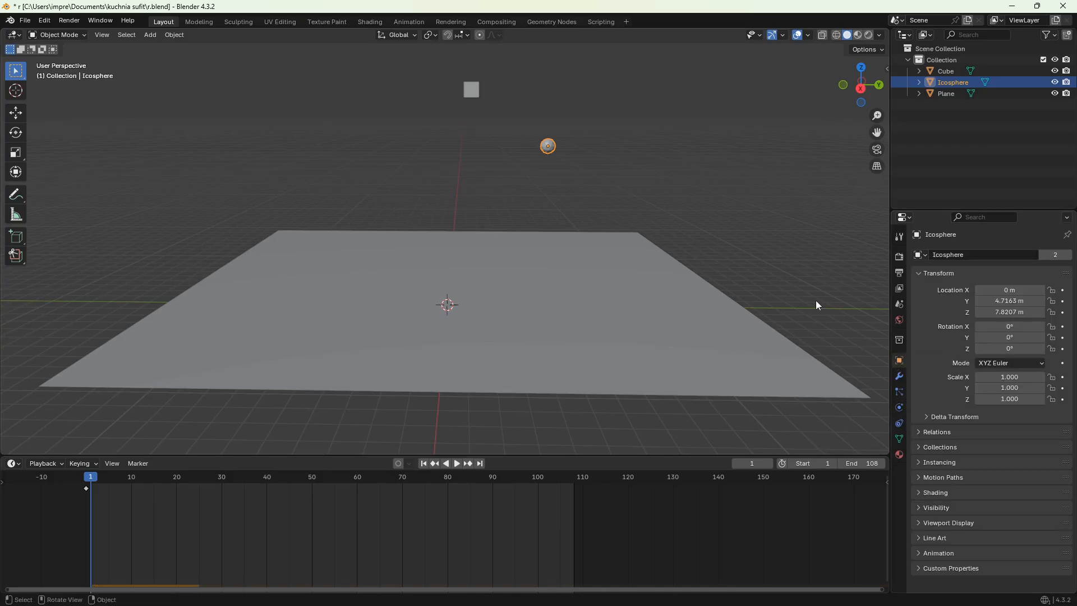
pyautogui.click(1065, 302)
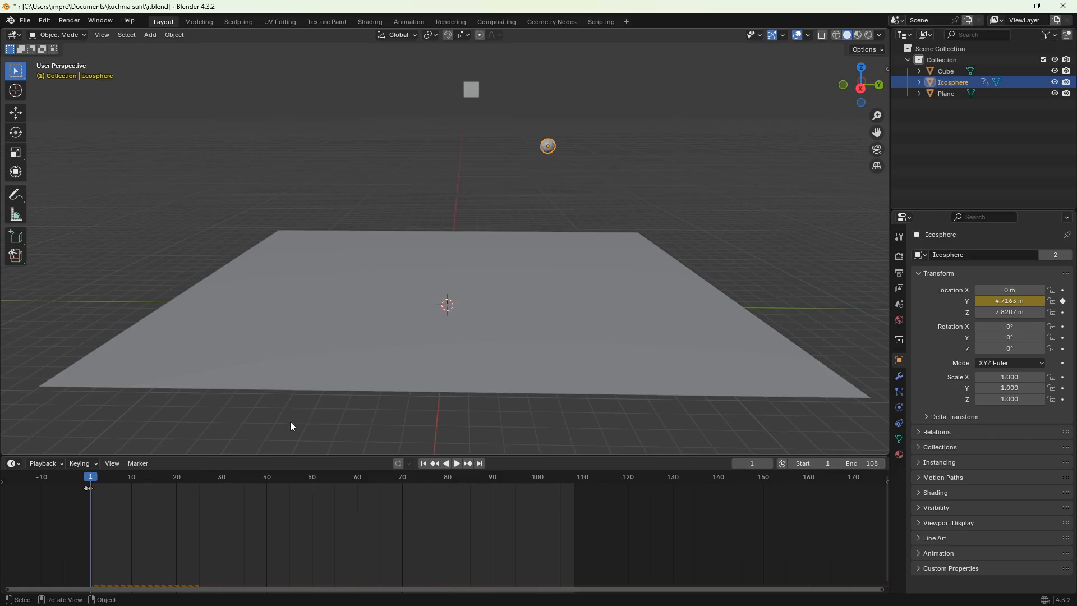
# - At frame 16, set the ico sphere's Y location to 1.4763 m and keyframe it
pyautogui.moveTo(91, 486); pyautogui.dragTo(160, 487)
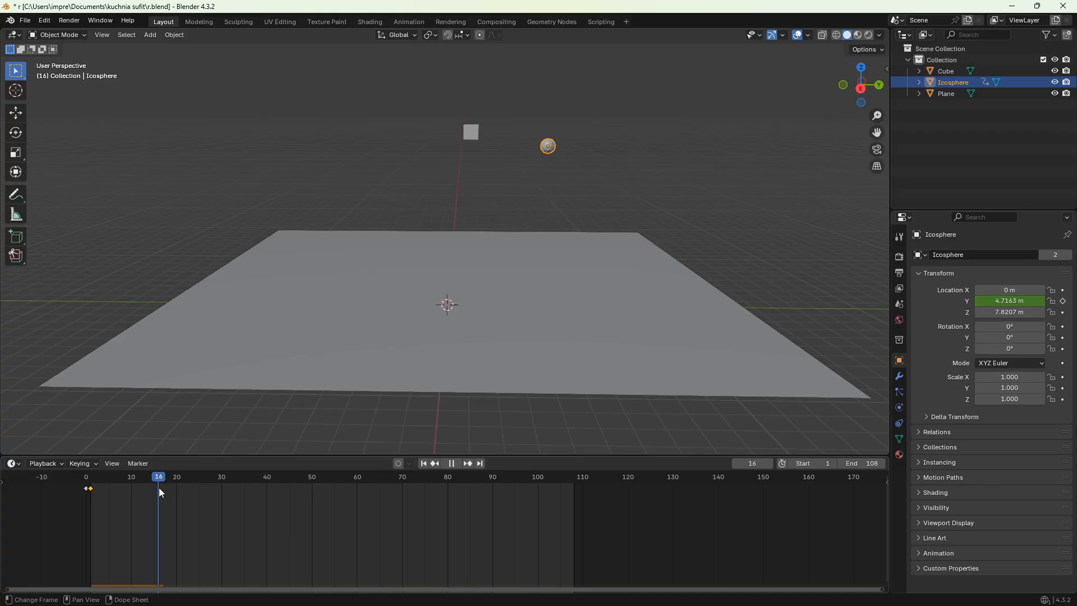
pyautogui.moveTo(159, 487); pyautogui.dragTo(161, 487)
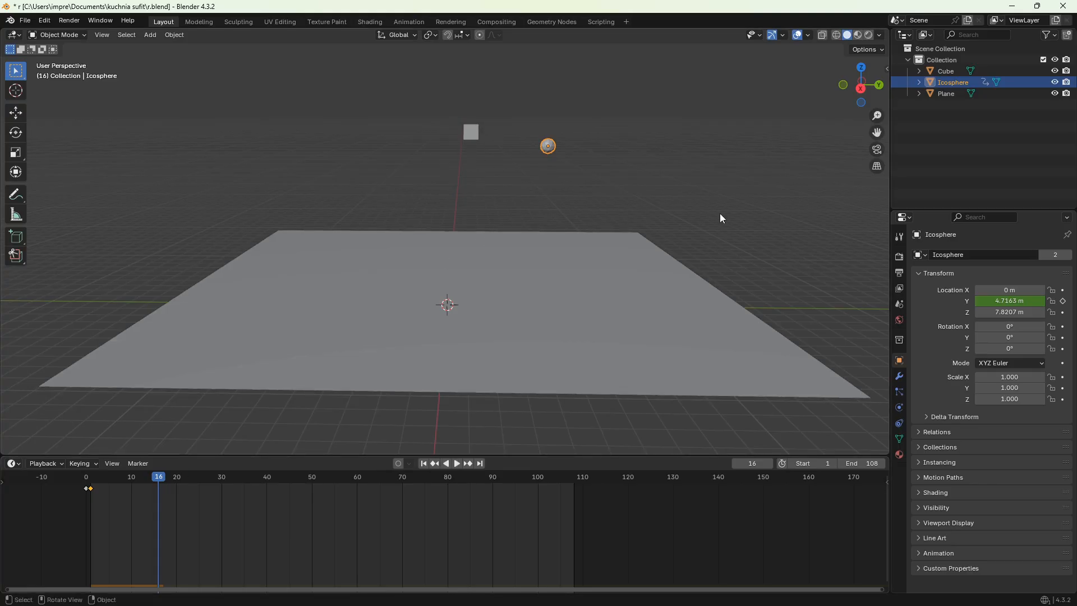
pyautogui.moveTo(988, 301)
pyautogui.mouseDown()
pyautogui.moveTo(963, 301)
pyautogui.moveTo(982, 301)
pyautogui.mouseUp()
pyautogui.click(1064, 301)
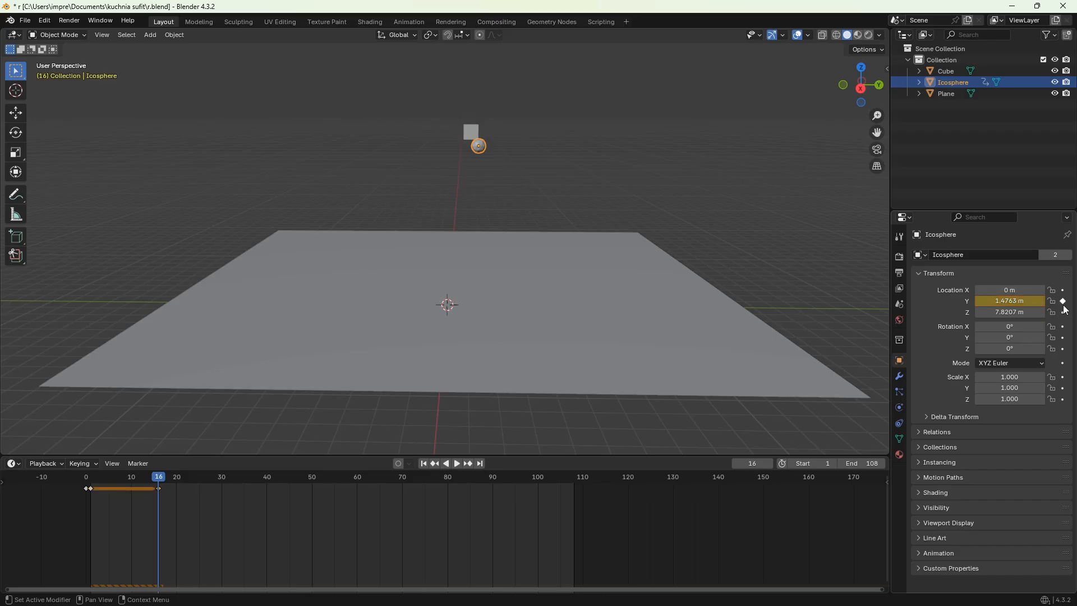
# - Preview the cube colliding with the animated ico sphere from frame 1
pyautogui.hotkey('shift', 'Left')
pyautogui.press('space')
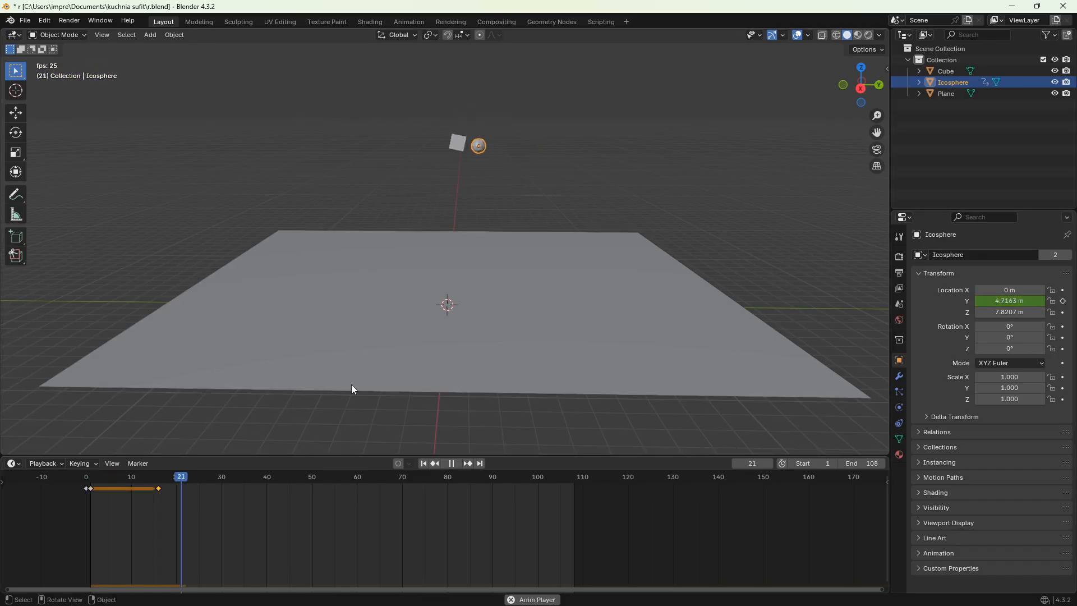
pyautogui.press('space')
# - At frame 32, set the ico sphere's Y location to -2.4037 m and keyframe it
pyautogui.moveTo(271, 484); pyautogui.dragTo(231, 481)
pyautogui.press('space')
pyautogui.press('space')
pyautogui.click(239, 477)
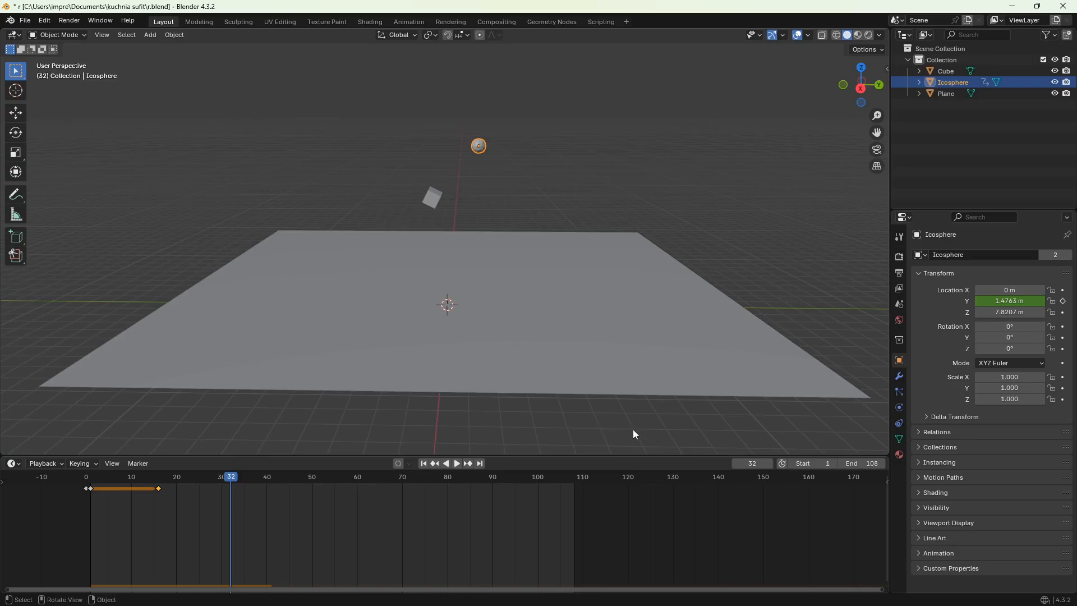
pyautogui.moveTo(1010, 301); pyautogui.dragTo(954, 301)
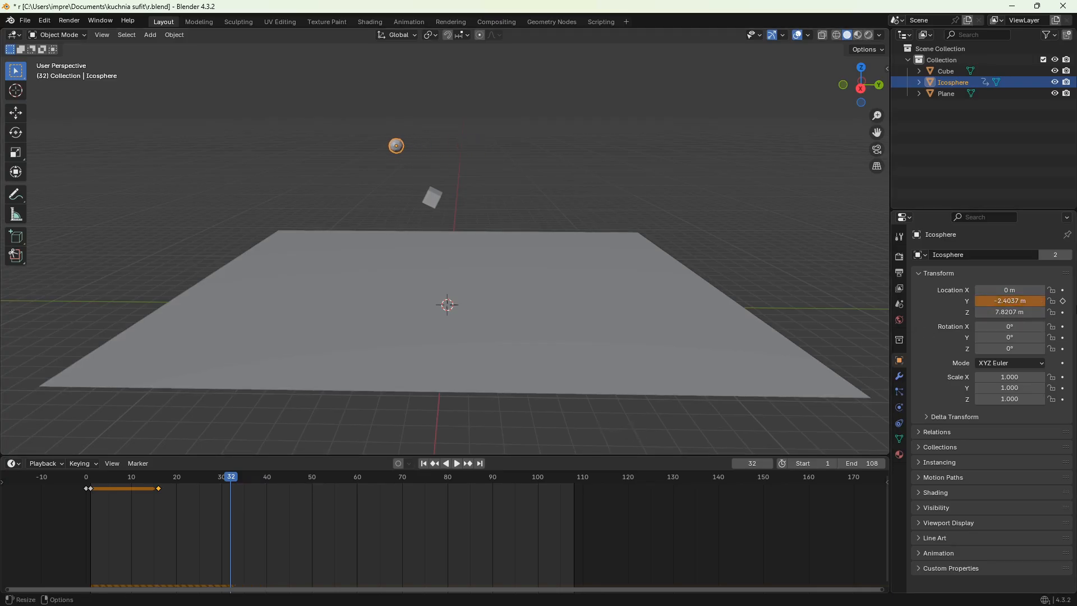
pyautogui.click(1063, 301)
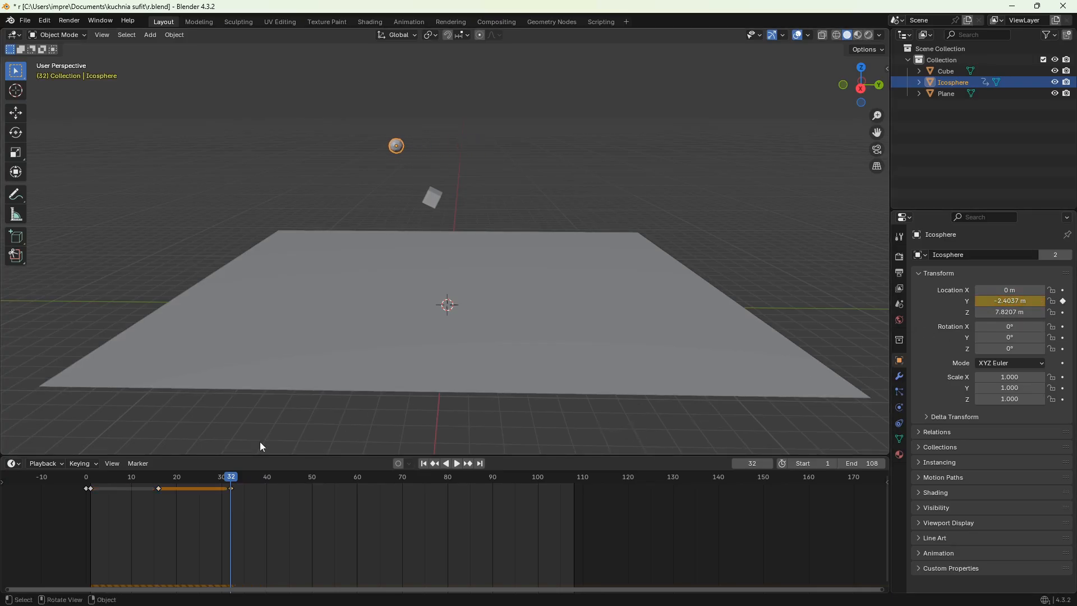
# - Play back the ico sphere's keyframed motion against the falling cube and return to frame 1
pyautogui.moveTo(225, 477); pyautogui.dragTo(99, 473)
pyautogui.press('space')
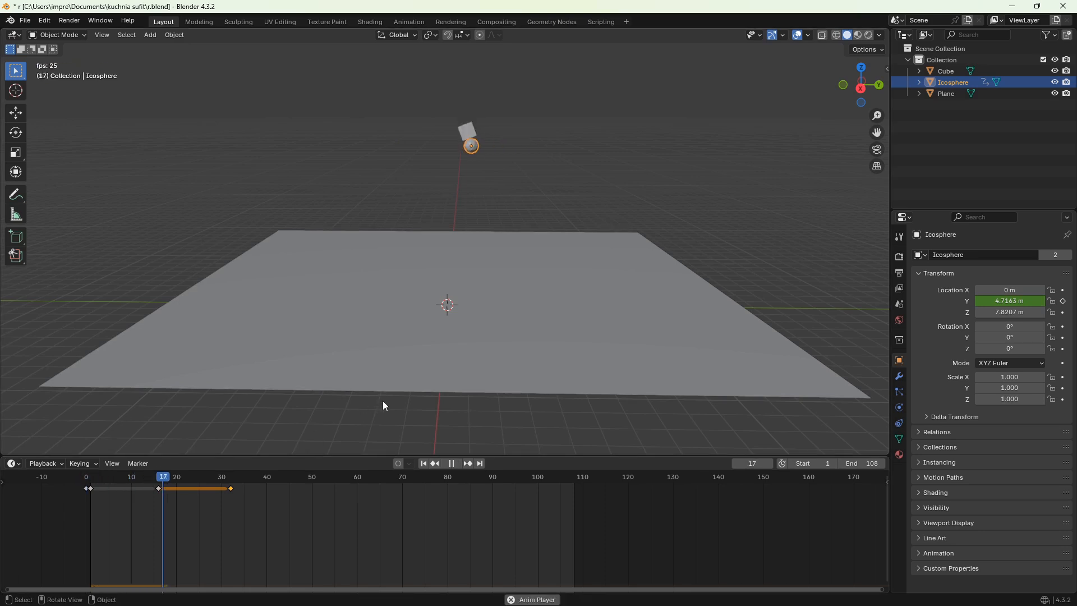
pyautogui.press('space')
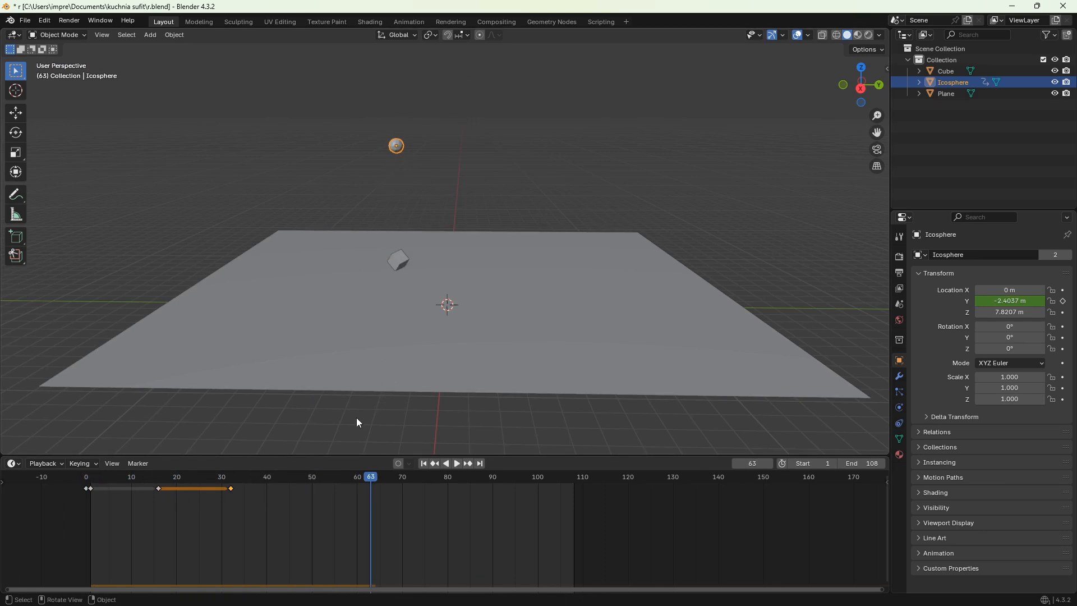
pyautogui.press('space')
pyautogui.moveTo(371, 478); pyautogui.dragTo(90, 486)
pyautogui.press('space')
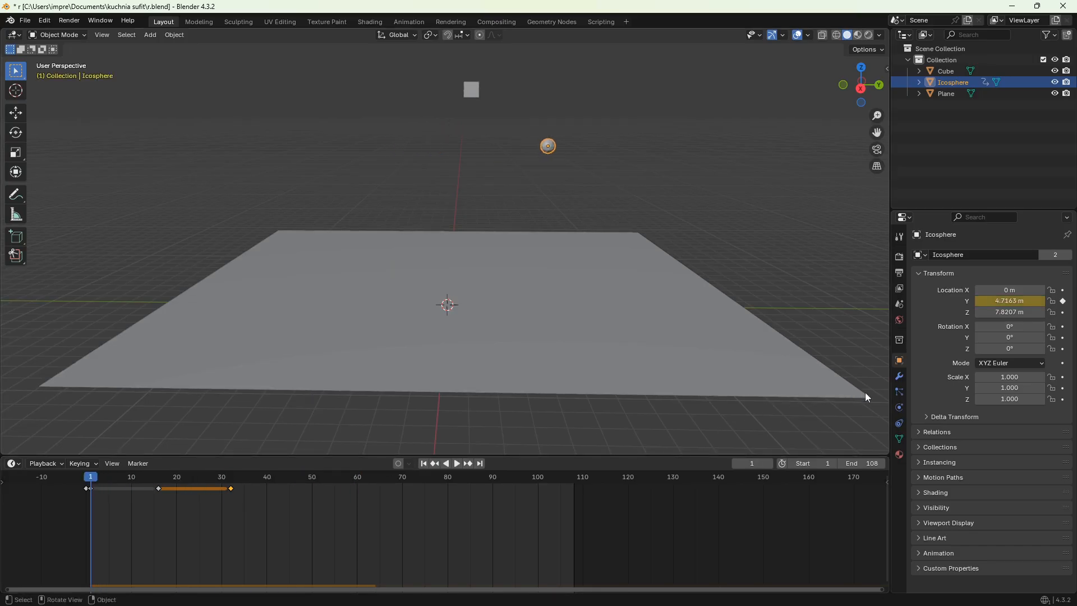
# - Keyframe the ico sphere's rigid body Animated option on at frame 1 and off at frame 24, and preview the simulation
pyautogui.click(896, 406)
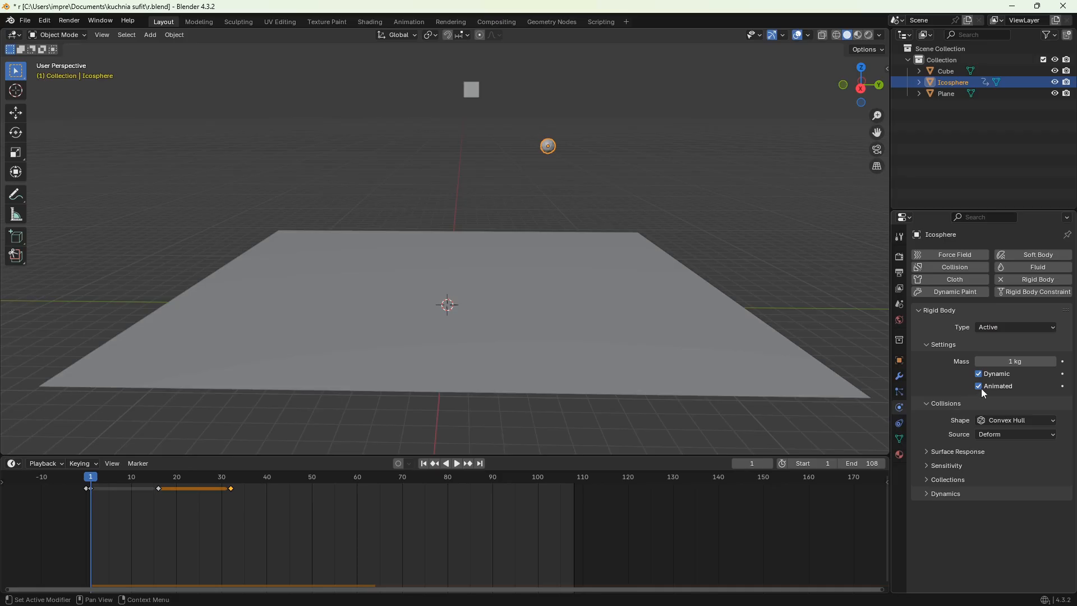
pyautogui.click(1064, 387)
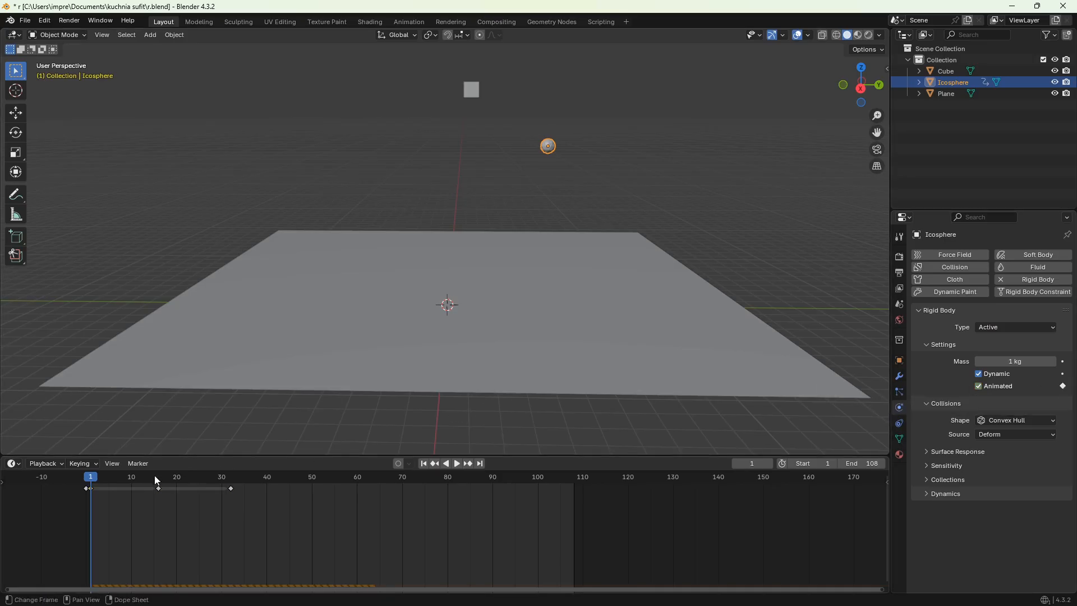
pyautogui.moveTo(96, 482); pyautogui.dragTo(196, 481)
pyautogui.click(1063, 386)
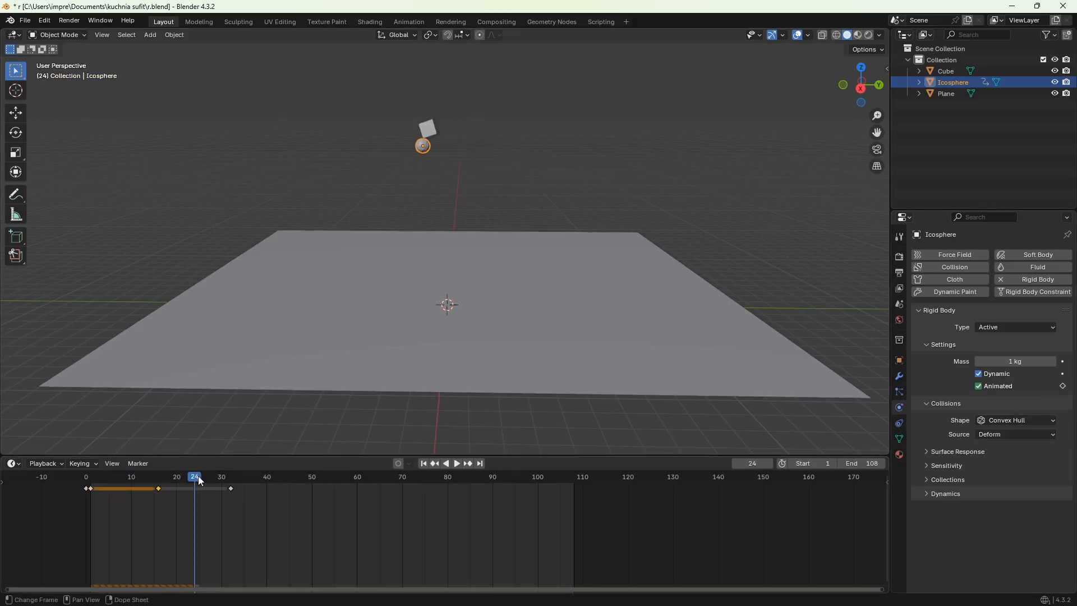
pyautogui.click(979, 386)
pyautogui.click(1064, 386)
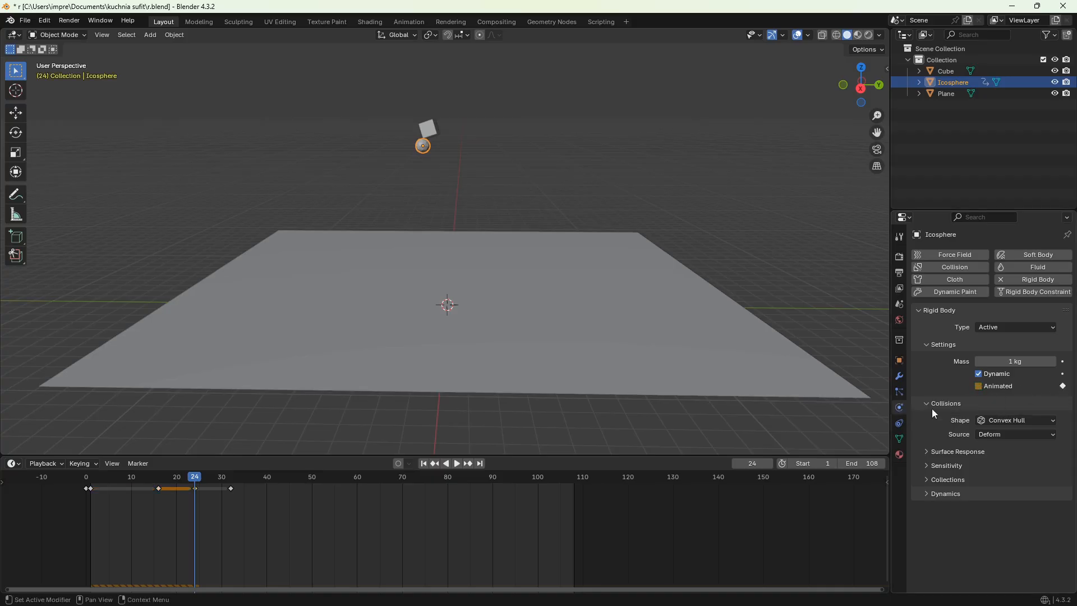
pyautogui.moveTo(194, 477); pyautogui.dragTo(87, 475)
pyautogui.press('space')
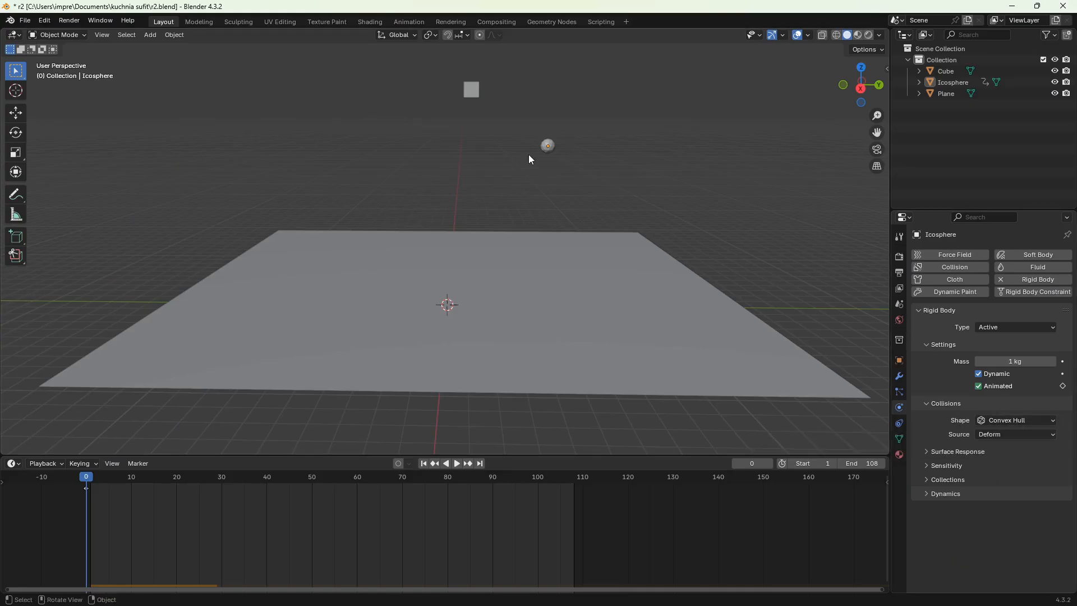
# - Select the cube, the ico sphere and the plane one by one to review their rigid body settings
pyautogui.click(472, 88)
pyautogui.click(547, 146)
pyautogui.click(573, 266)
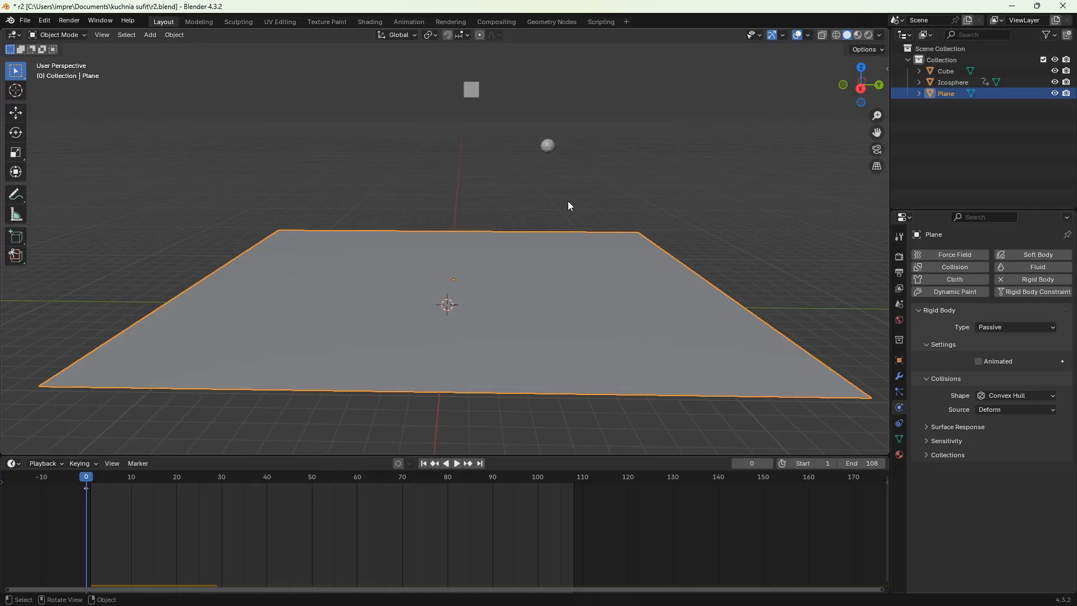
# - Add a Monkey mesh, place it rotated in the air above the plane, and give it an active rigid body
pyautogui.moveTo(567, 201); pyautogui.dragTo(581, 202, button='middle')
pyautogui.scroll(1, 537, 233)
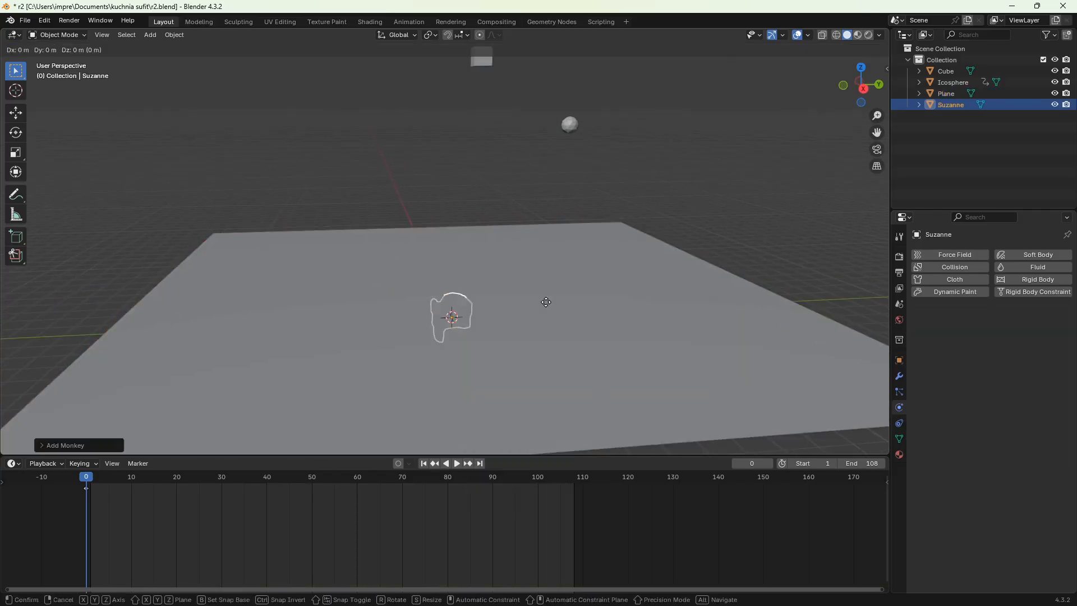
pyautogui.hotkey('ctrl', 'a')
pyautogui.click(534, 168)
pyautogui.press('r')
pyautogui.click(476, 147)
pyautogui.click(1038, 279)
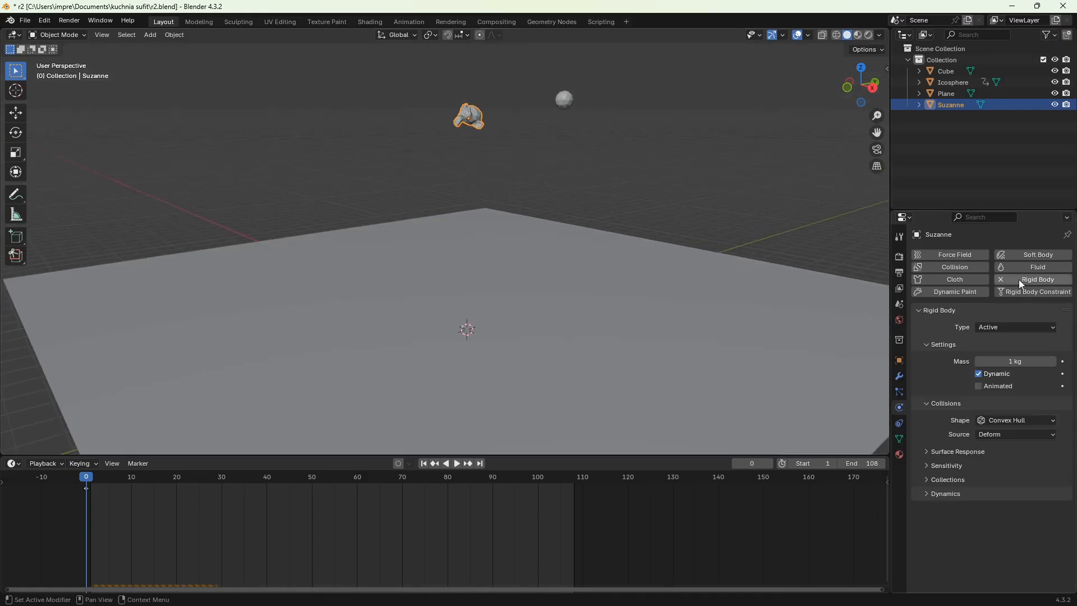
# - Preview the monkey head falling onto the plane and rewind to frame 1
pyautogui.press('space')
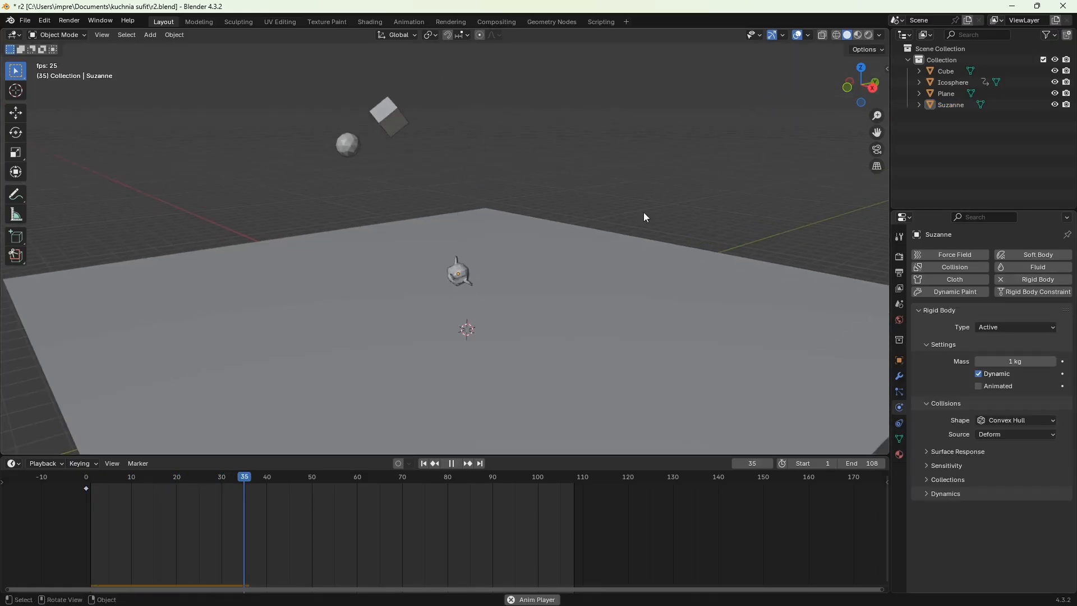
pyautogui.press('space')
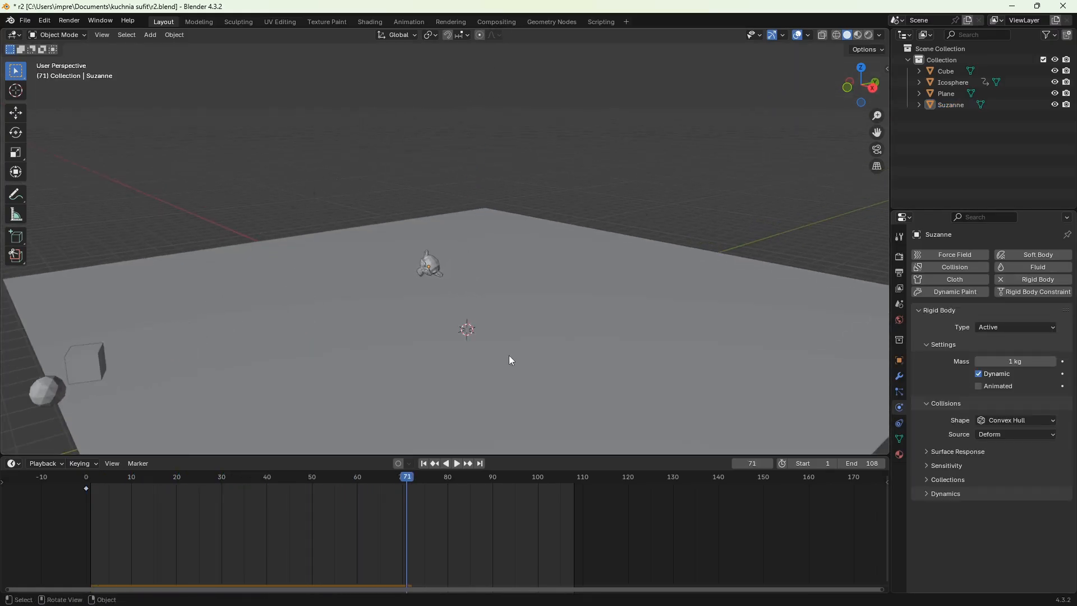
pyautogui.hotkey('shift', 'Left')
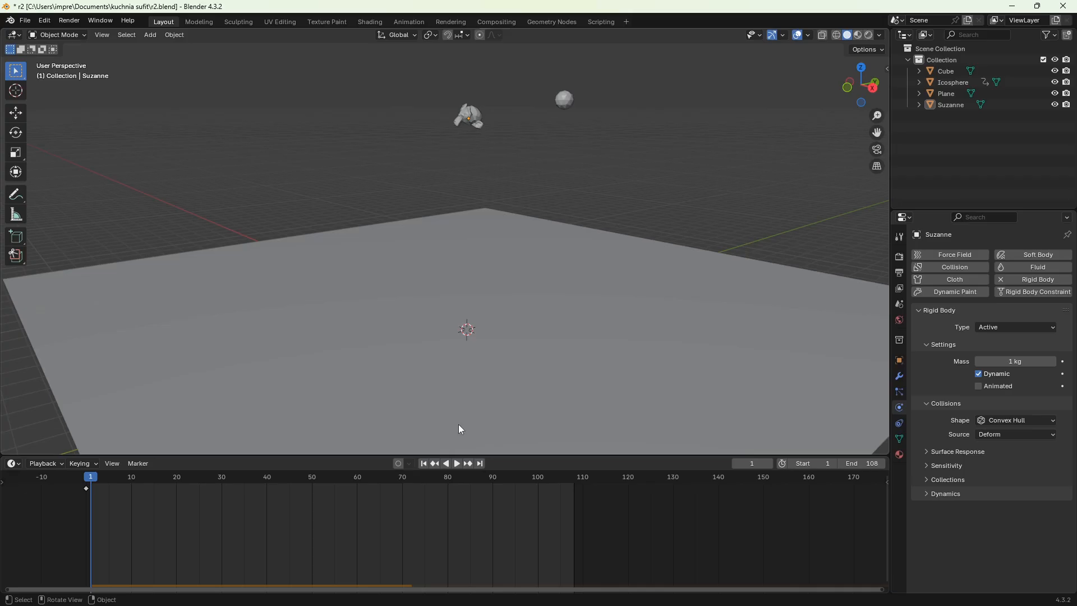
# - Set the monkey head's rigid body collision shape to Box and preview its fall onto the plane
pyautogui.click(1035, 421)
pyautogui.click(991, 433)
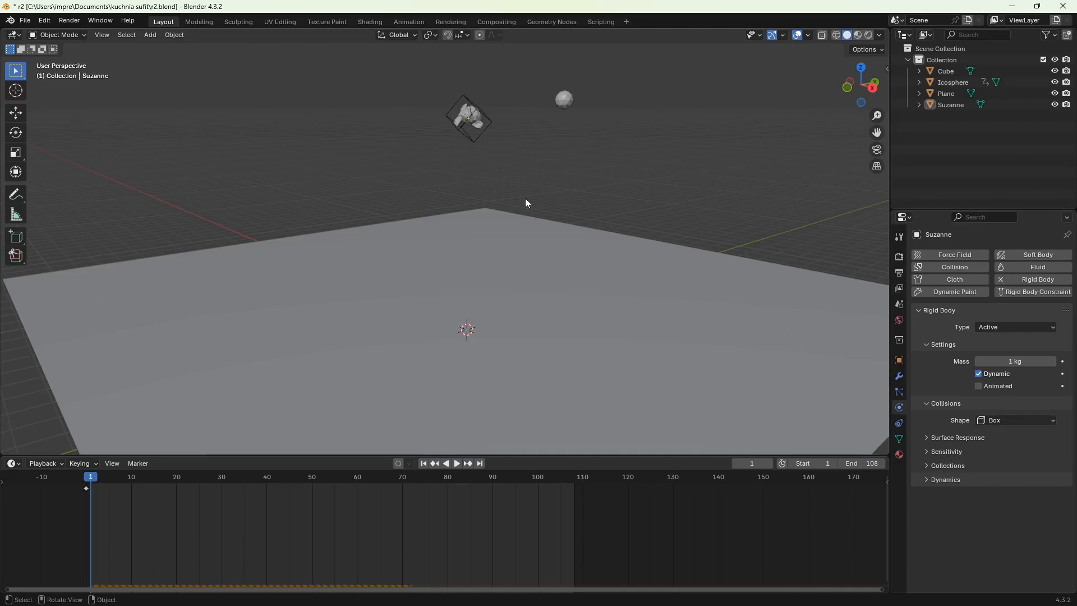
pyautogui.press('space')
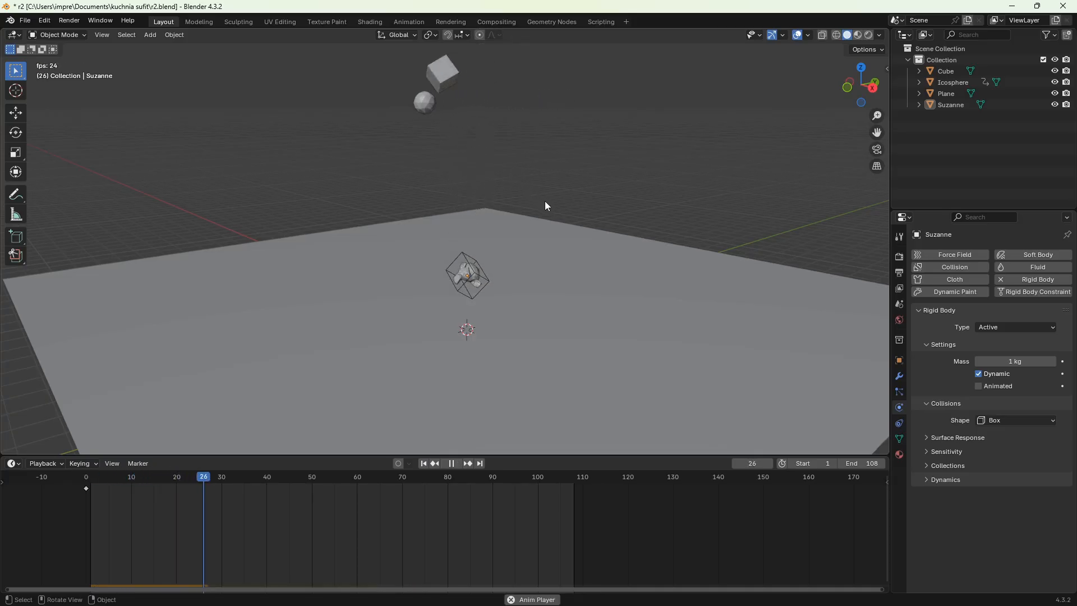
pyautogui.press('space')
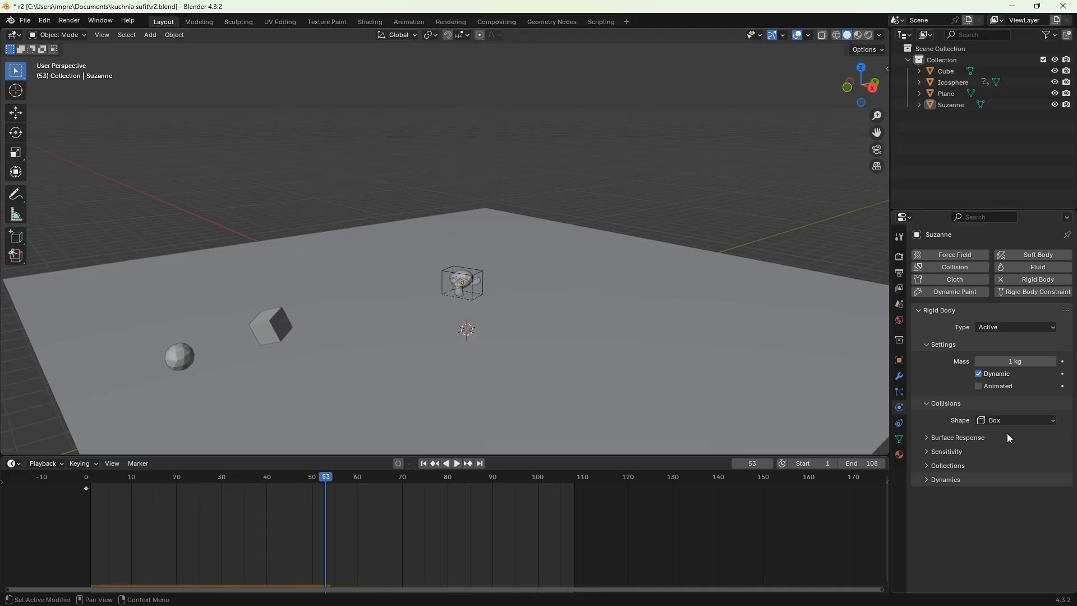
# - Set the monkey head's collision shape to Sphere, preview the simulation from frame 1 and rewind it
pyautogui.click(1024, 419)
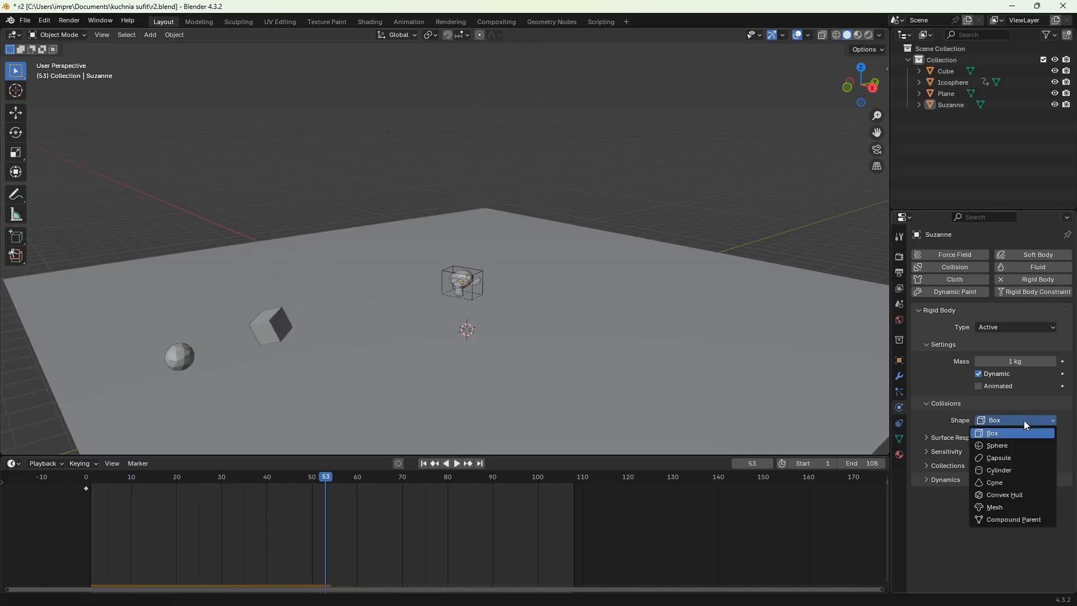
pyautogui.click(1001, 448)
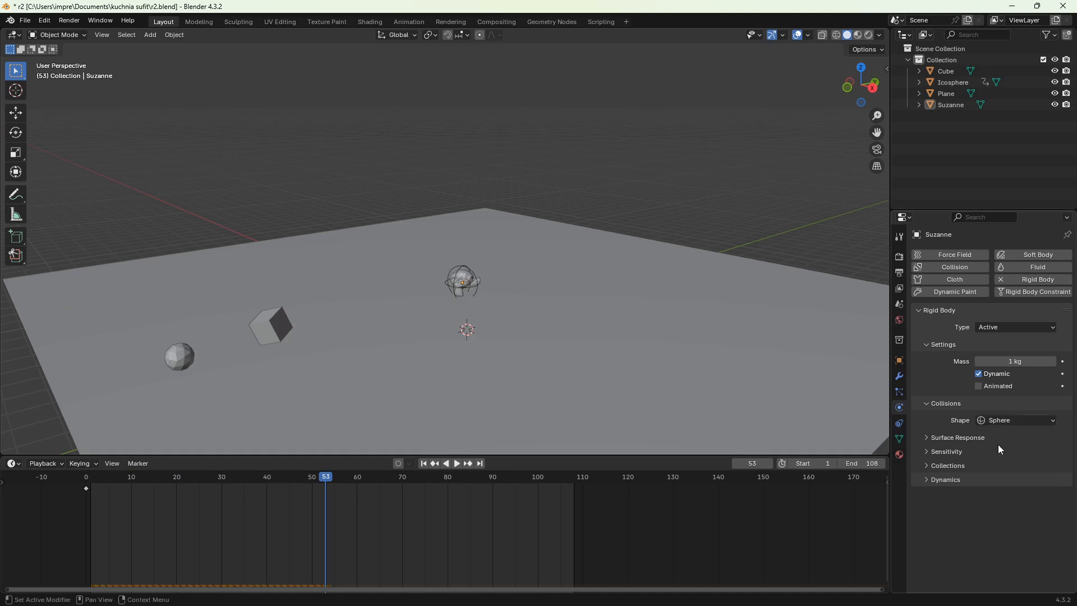
pyautogui.click(423, 463)
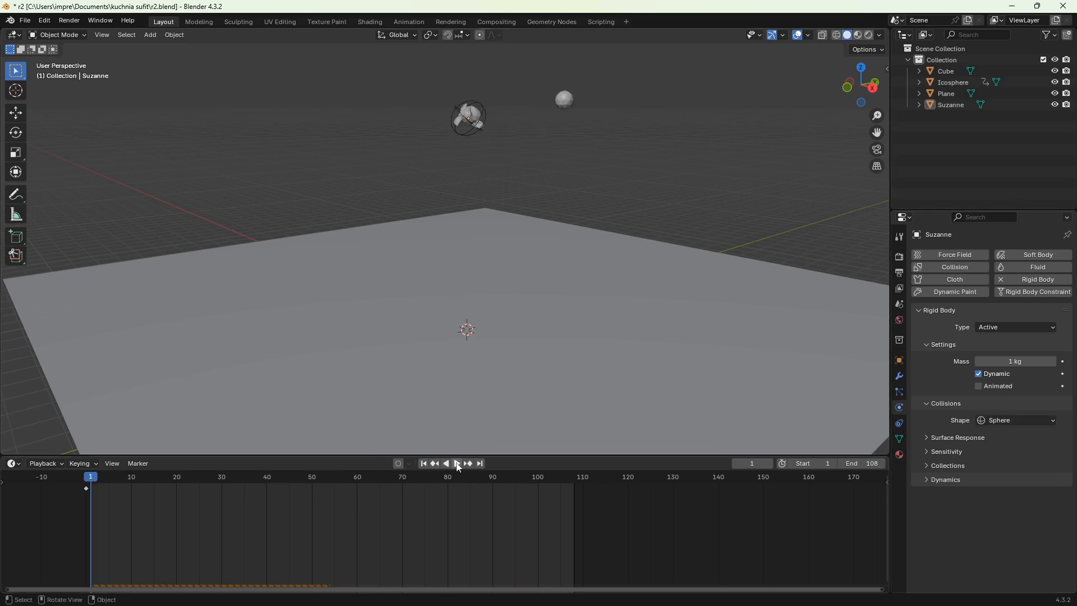
pyautogui.click(458, 464)
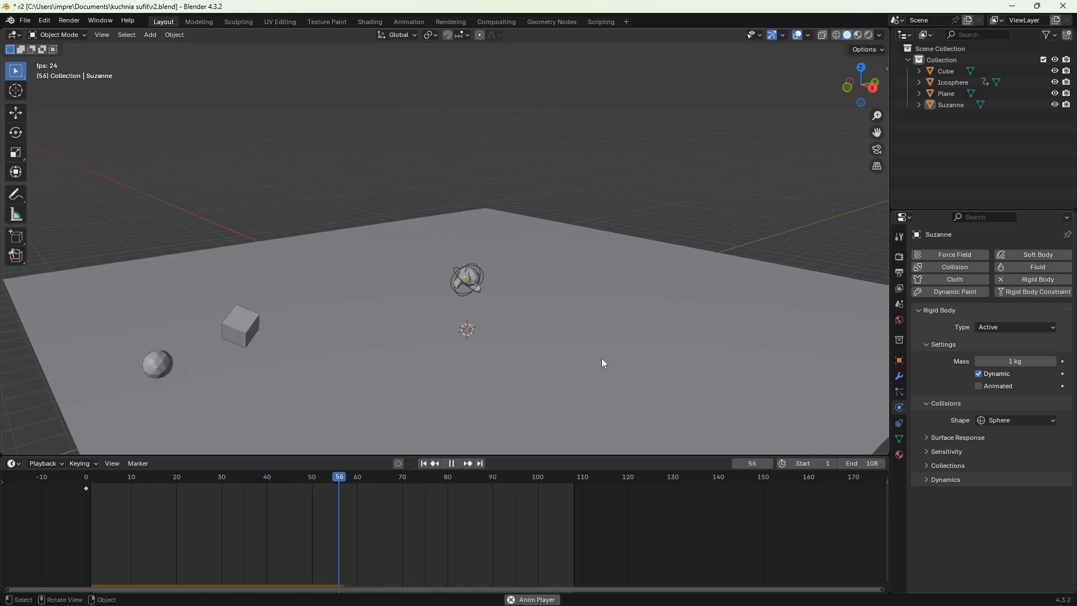
pyautogui.press('space')
pyautogui.click(424, 463)
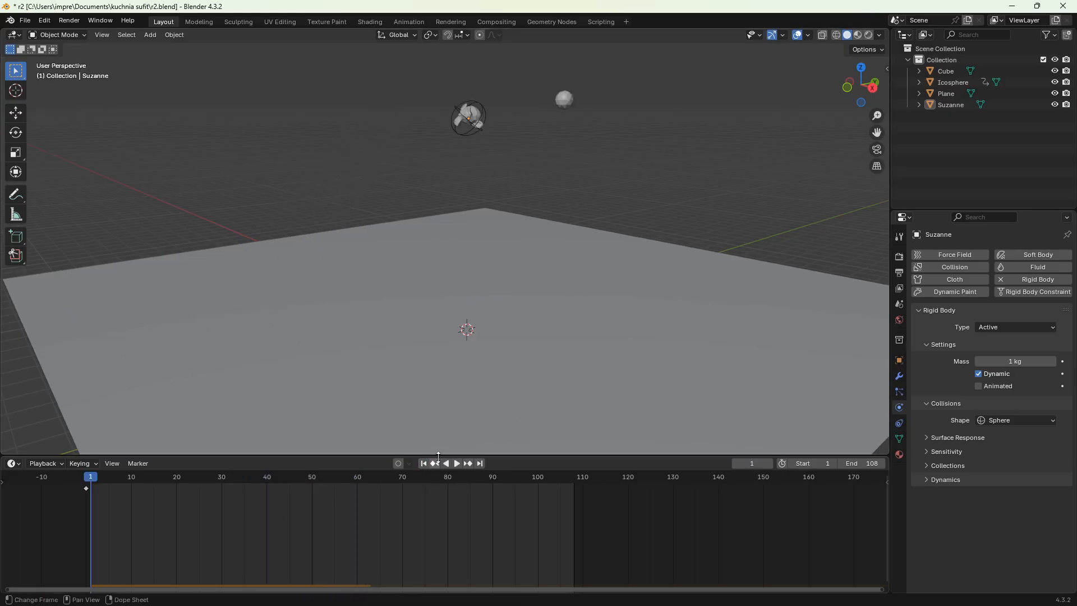
# - Set the monkey head's collision shape to Cylinder, preview the simulation and rewind it to frame 1
pyautogui.click(1039, 426)
pyautogui.click(1006, 471)
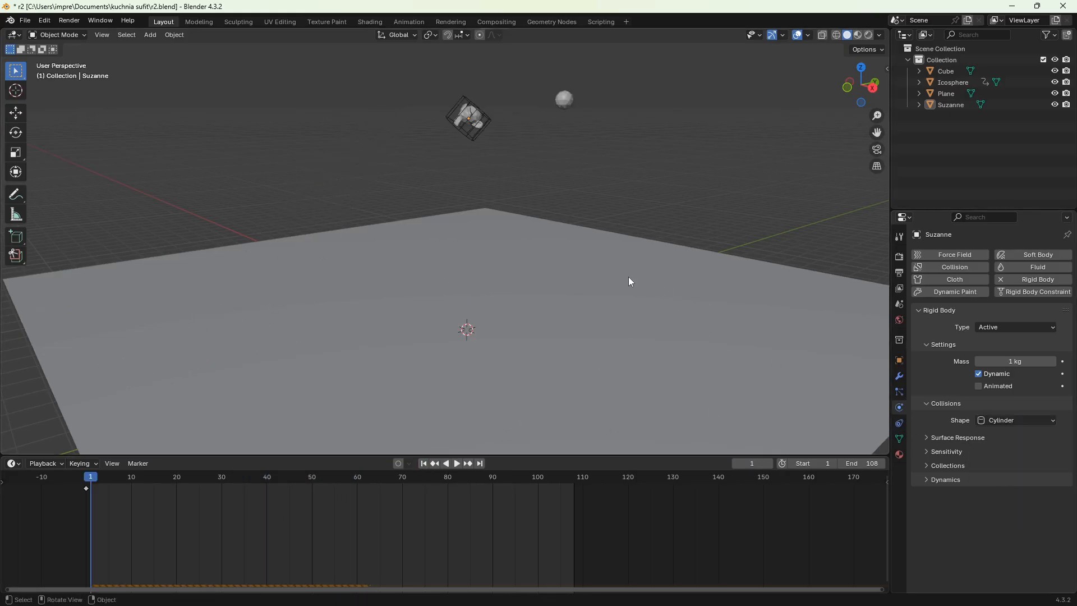
pyautogui.press('space')
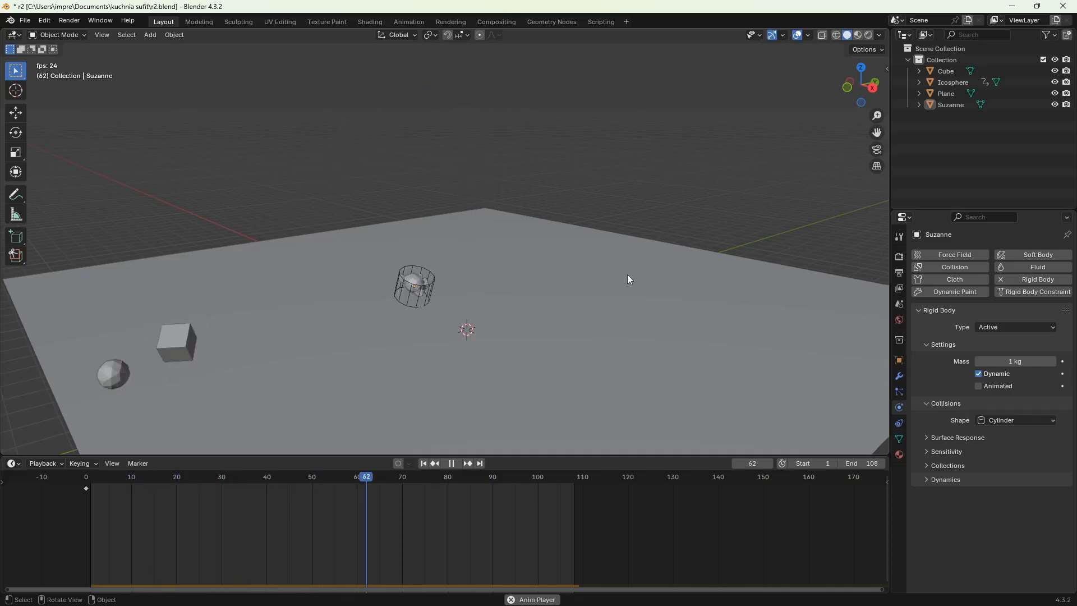
pyautogui.press('space')
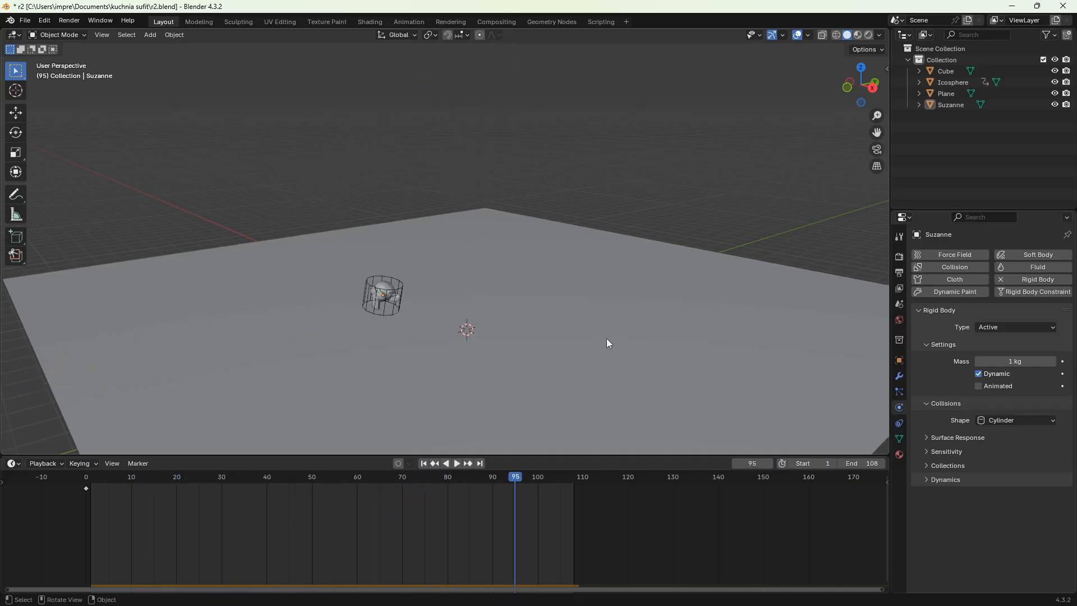
pyautogui.moveTo(607, 333); pyautogui.dragTo(542, 336, button='middle')
pyautogui.click(425, 464)
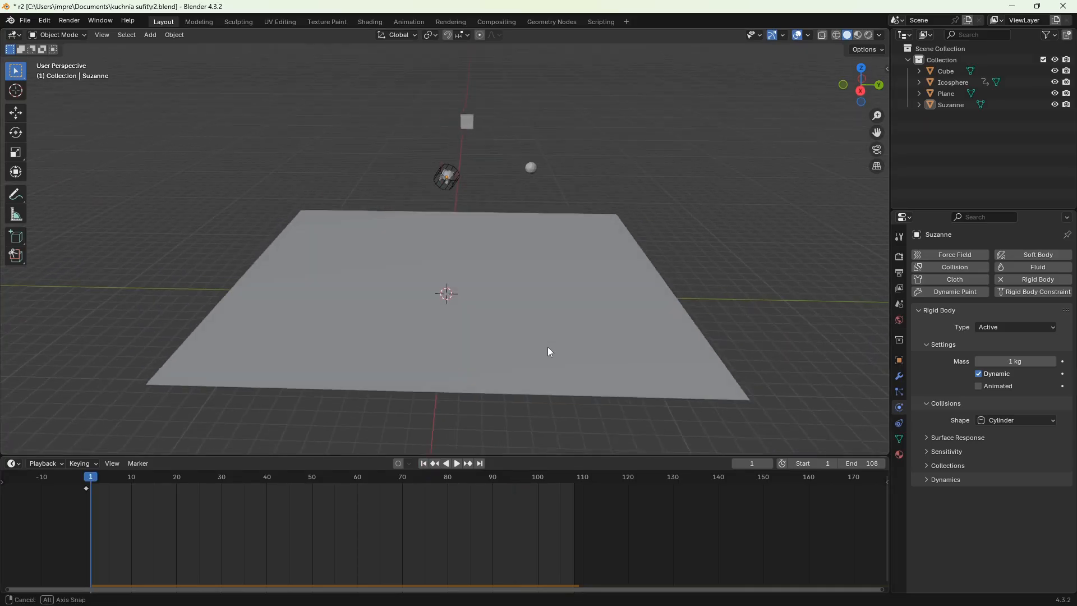
# - Inset the plane's face by about 0.74 m in Edit Mode to form a narrow border along its edges
pyautogui.click(530, 329)
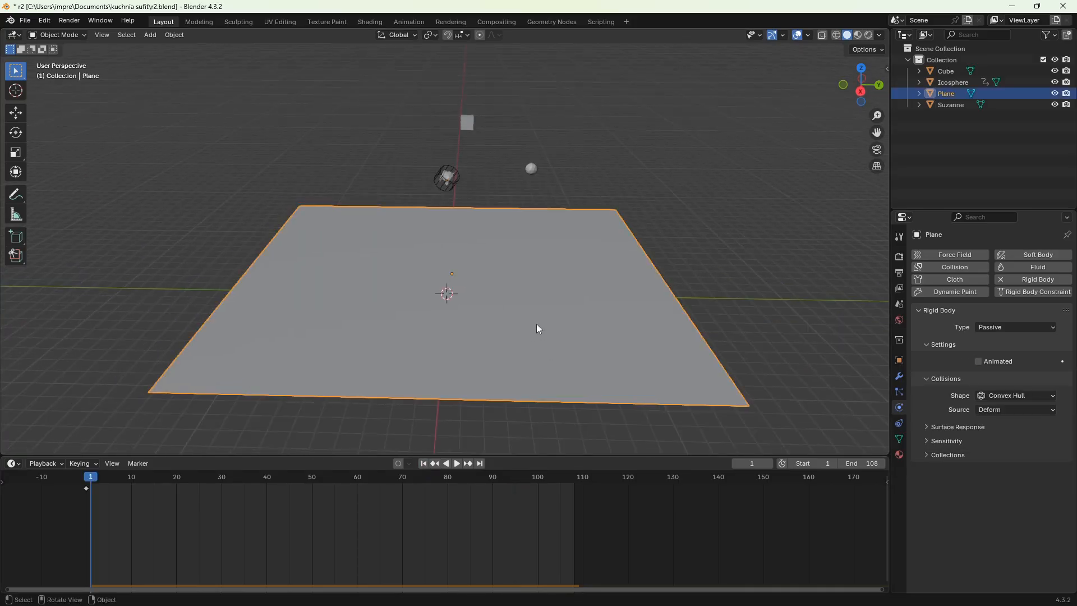
pyautogui.press('Tab')
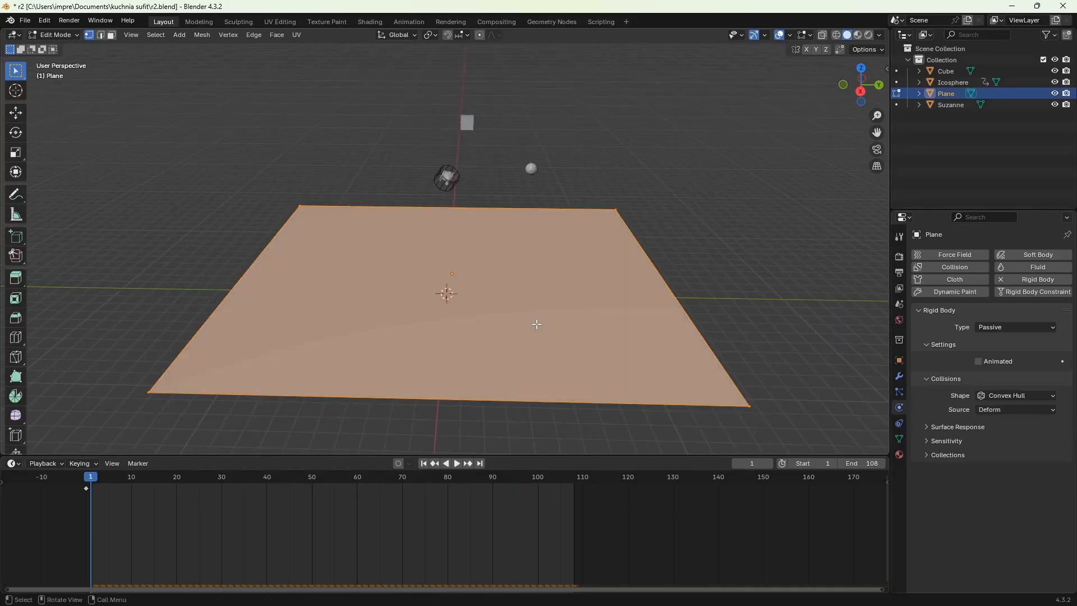
pyautogui.press('i')
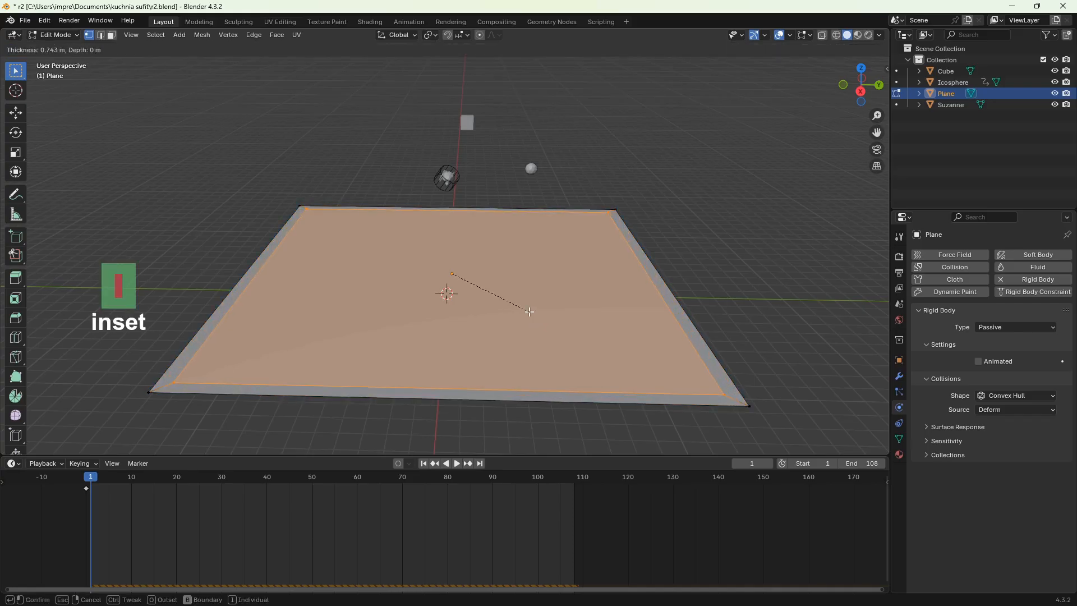
pyautogui.click(529, 312)
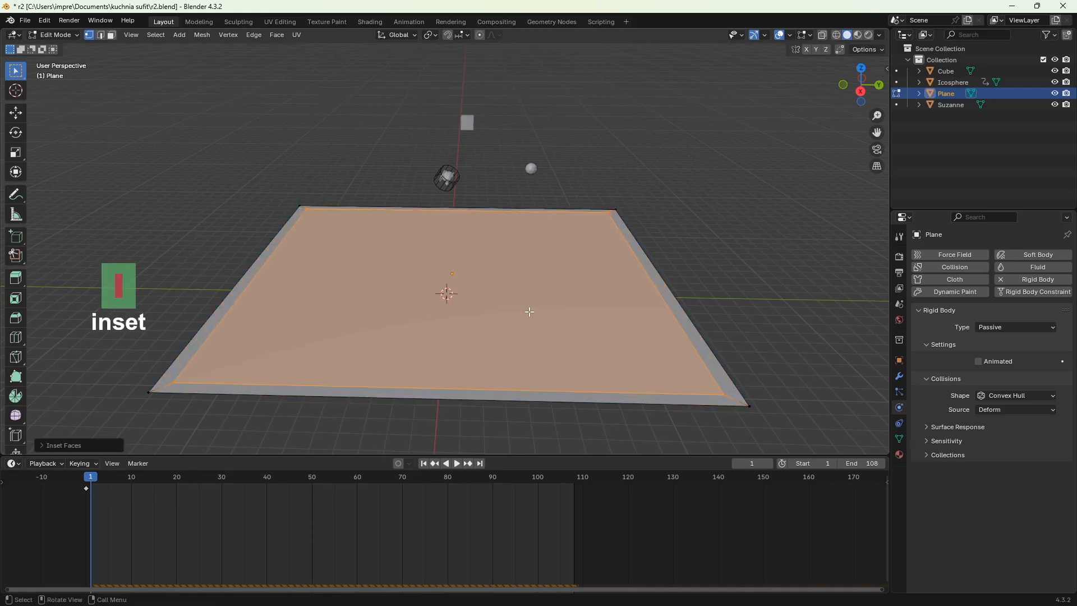
# - Extrude the plane's four border faces upward into walls around the floor and return to Object Mode
pyautogui.keyDown('shift'); pyautogui.click(317, 239); pyautogui.keyUp('shift')
pyautogui.keyDown('shift'); pyautogui.click(268, 250); pyautogui.keyUp('shift')
pyautogui.keyDown('shift'); pyautogui.click(397, 390); pyautogui.keyUp('shift')
pyautogui.keyDown('shift'); pyautogui.click(674, 314); pyautogui.keyUp('shift')
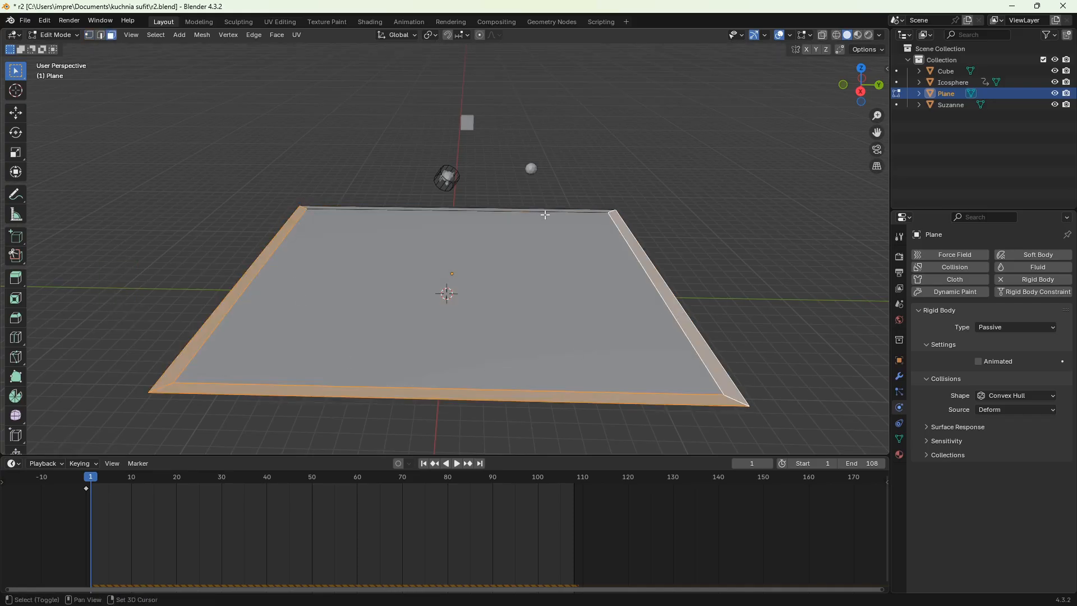
pyautogui.keyDown('shift'); pyautogui.click(526, 210); pyautogui.keyUp('shift')
pyautogui.press('e')
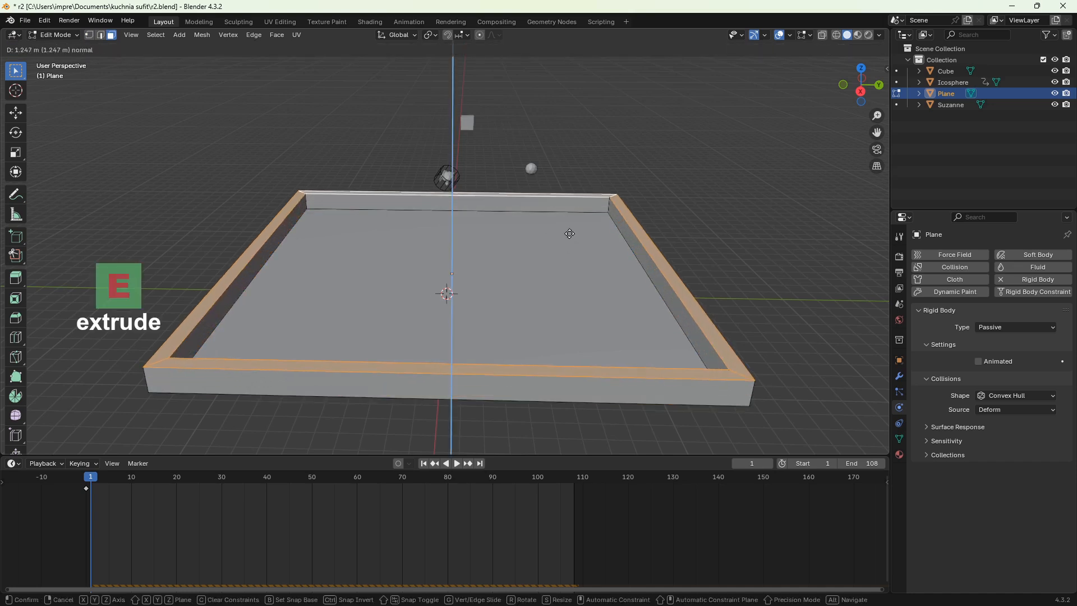
pyautogui.click(569, 209)
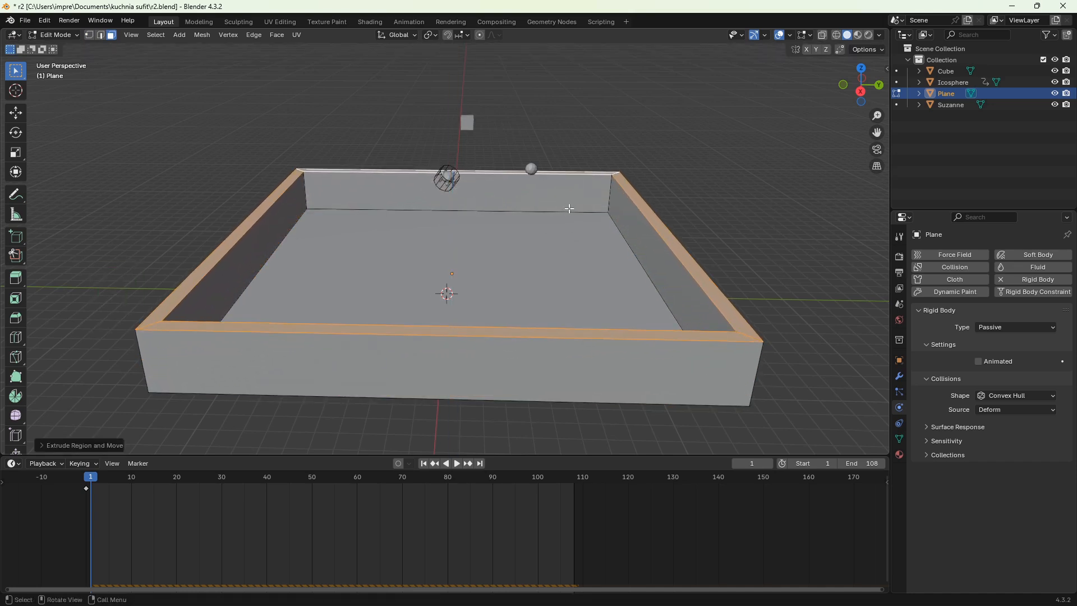
pyautogui.moveTo(585, 228); pyautogui.dragTo(601, 233, button='middle')
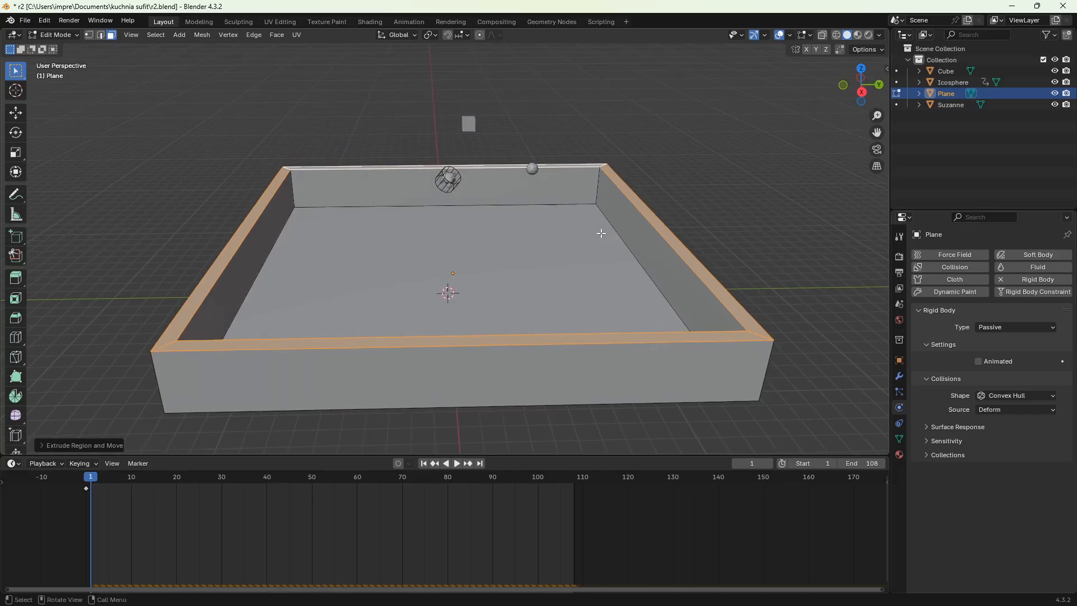
pyautogui.press('Tab')
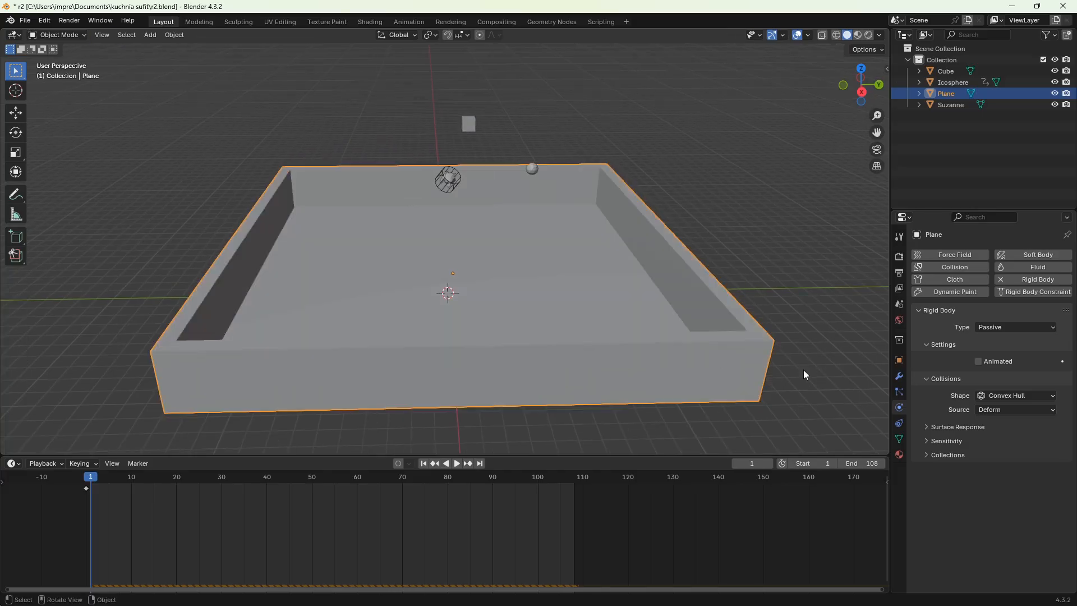
# - Preview the simulation with the walled plane to examine how the objects collide with its floor and walls
pyautogui.moveTo(683, 337); pyautogui.dragTo(693, 335, button='middle')
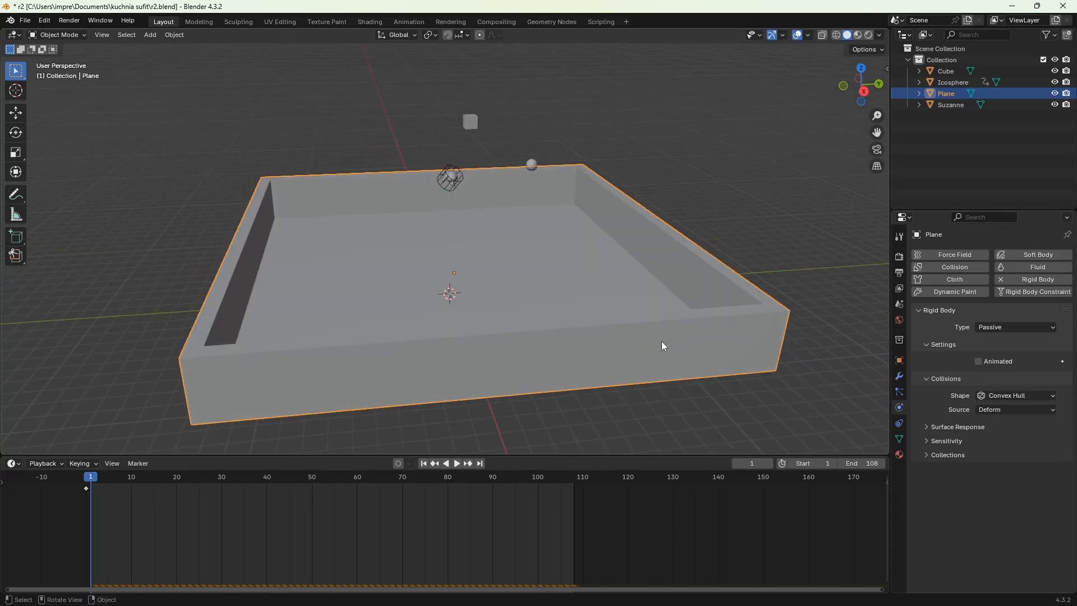
pyautogui.press('space')
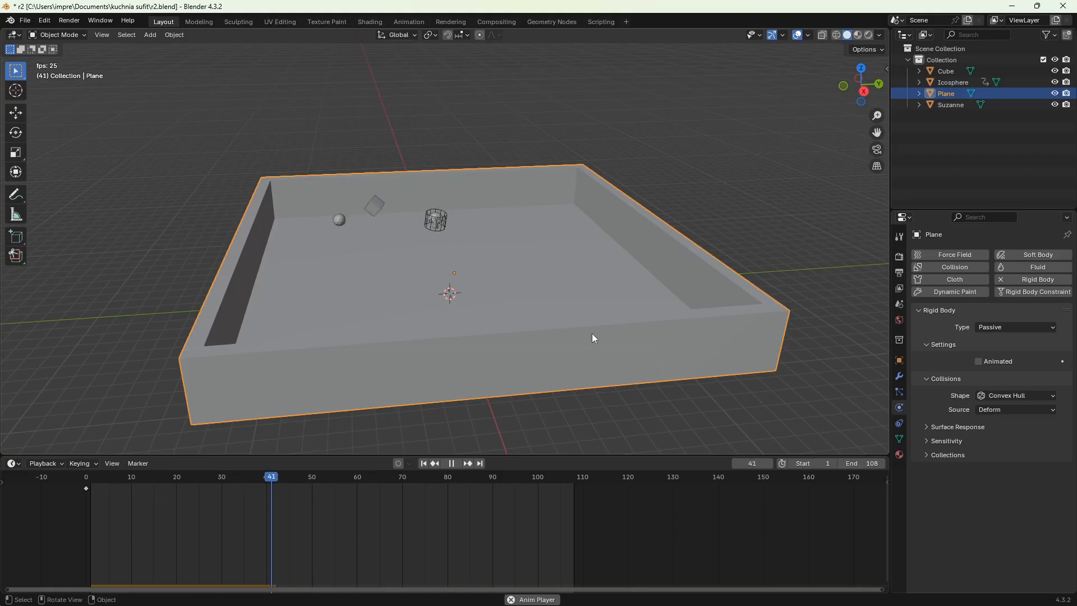
pyautogui.moveTo(594, 338); pyautogui.dragTo(587, 305, button='middle')
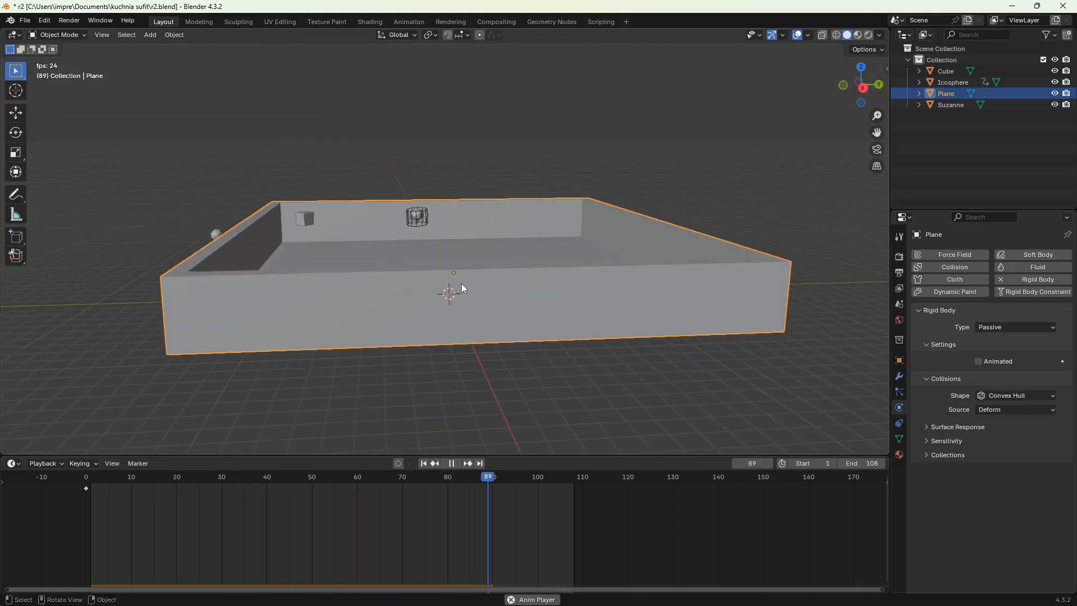
pyautogui.moveTo(461, 284); pyautogui.dragTo(495, 271, button='middle')
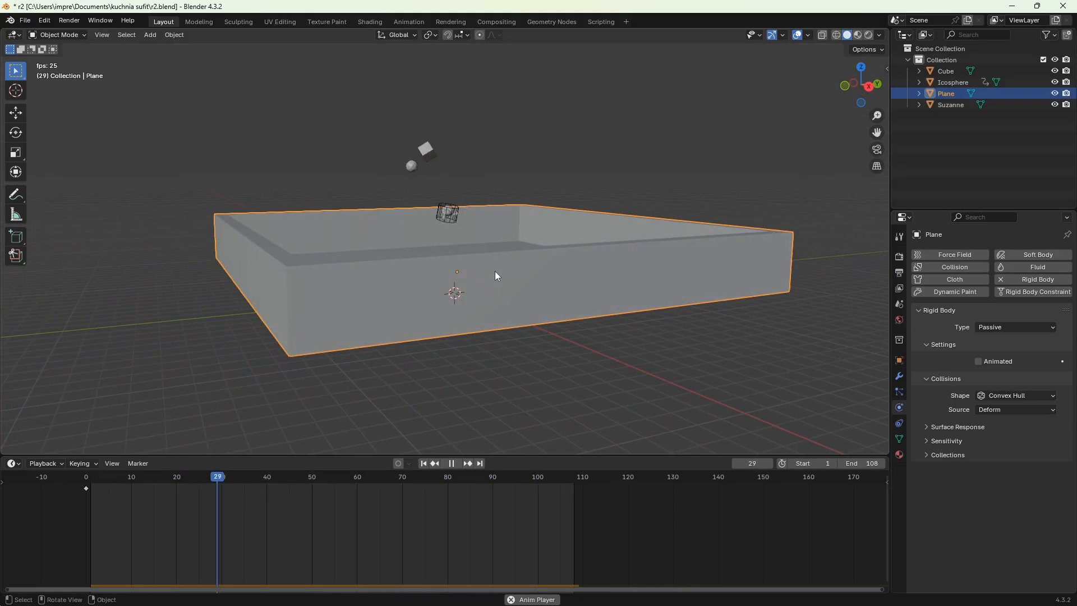
pyautogui.scroll(1, 495, 271)
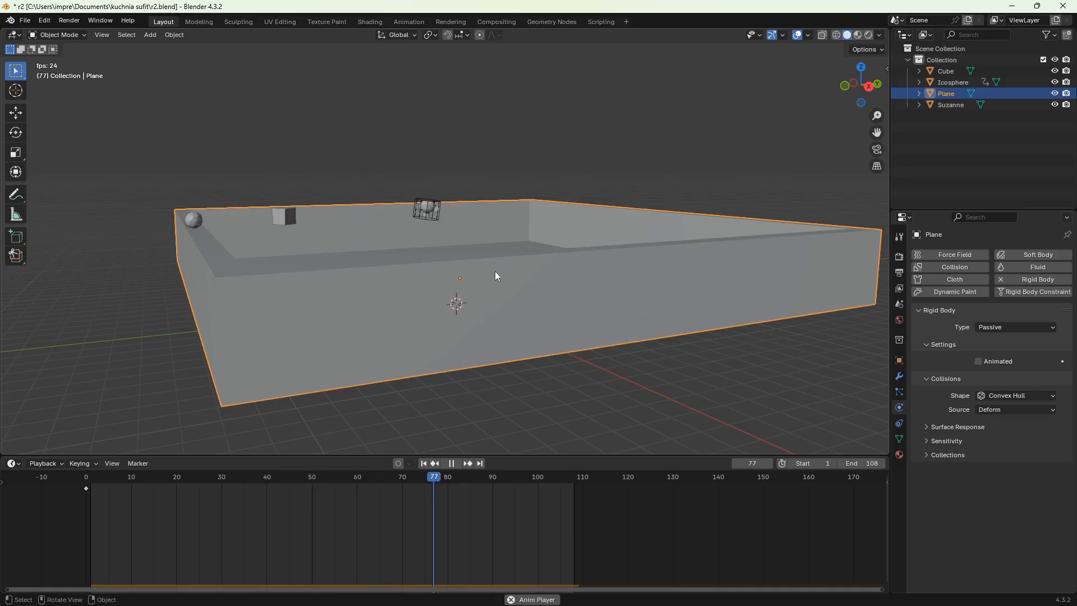
pyautogui.press('space')
pyautogui.moveTo(495, 271); pyautogui.dragTo(499, 295, button='middle')
# - Set the walled plane's collision shape to Box and preview the simulation from the start
pyautogui.click(1009, 400)
pyautogui.click(997, 407)
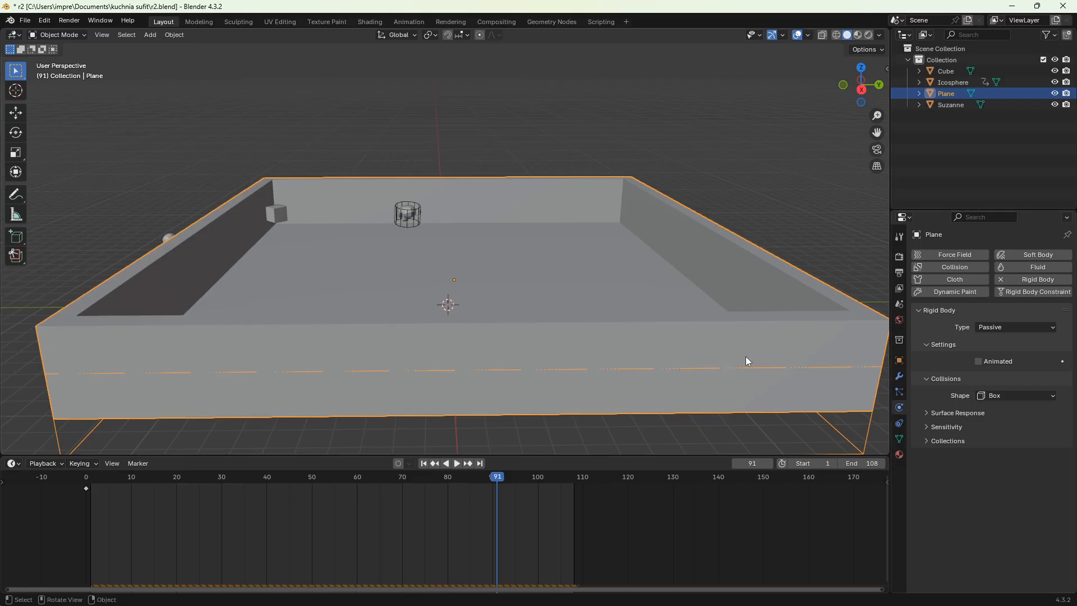
pyautogui.scroll(-3, 746, 356)
pyautogui.moveTo(772, 349); pyautogui.dragTo(568, 294, button='middle')
pyautogui.scroll(3, 568, 294)
pyautogui.hotkey('shift', 'Left')
pyautogui.press('space')
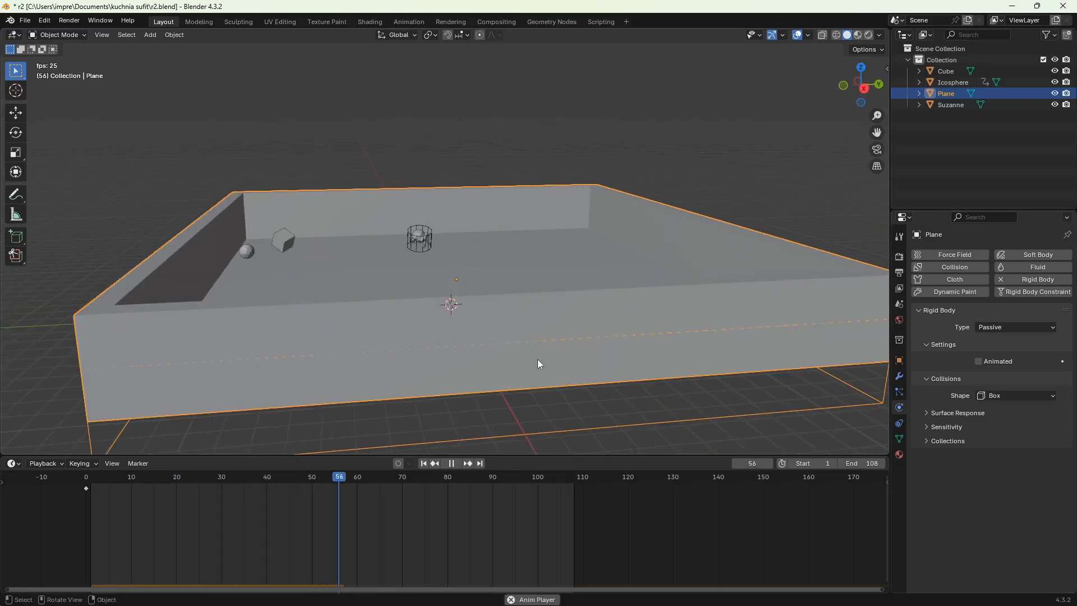
pyautogui.moveTo(490, 356); pyautogui.dragTo(359, 298, button='middle')
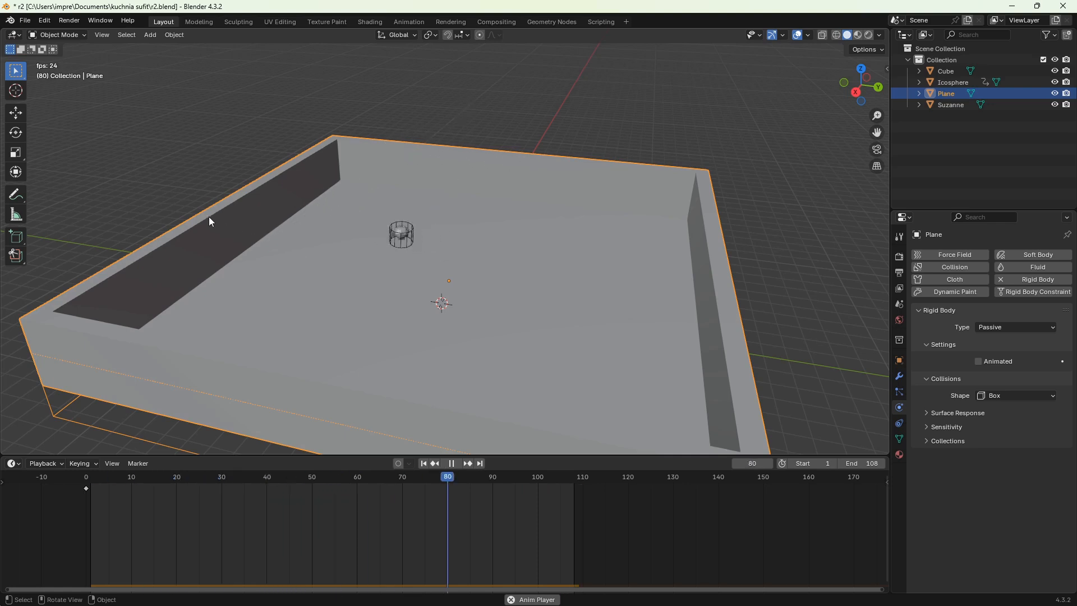
pyautogui.press('space')
pyautogui.moveTo(450, 300); pyautogui.dragTo(486, 280, button='middle')
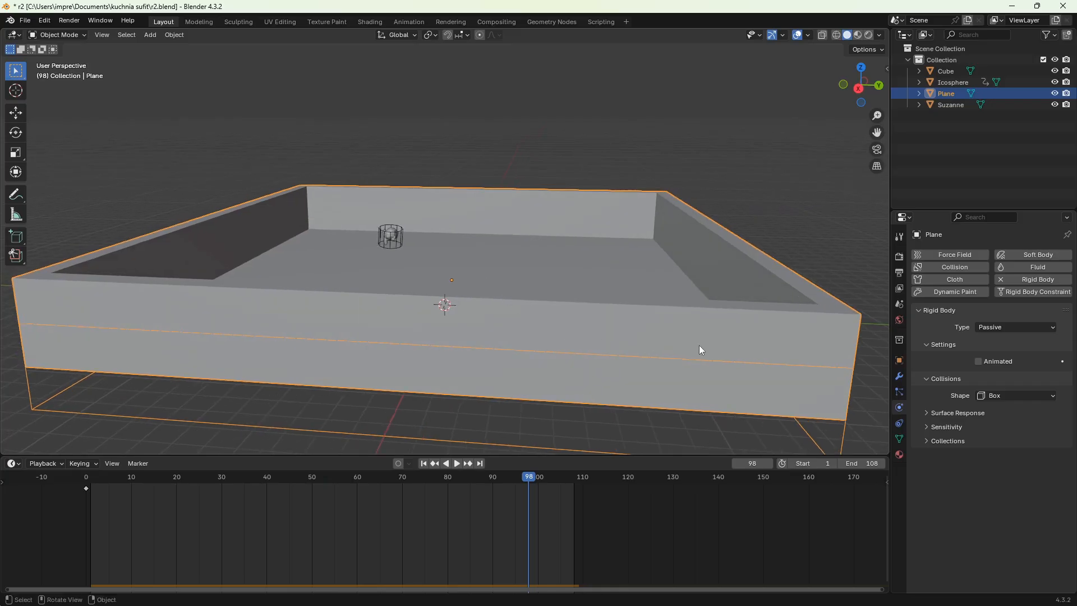
# - Set the walled plane's collision shape to Mesh and preview the objects falling inside the walls
pyautogui.click(1013, 398)
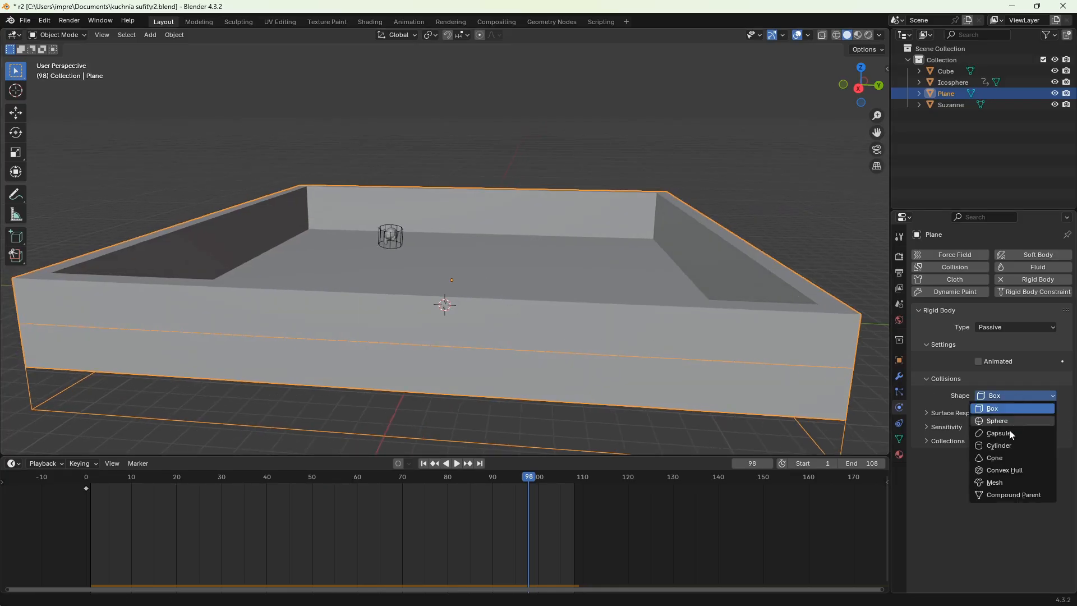
pyautogui.click(1001, 483)
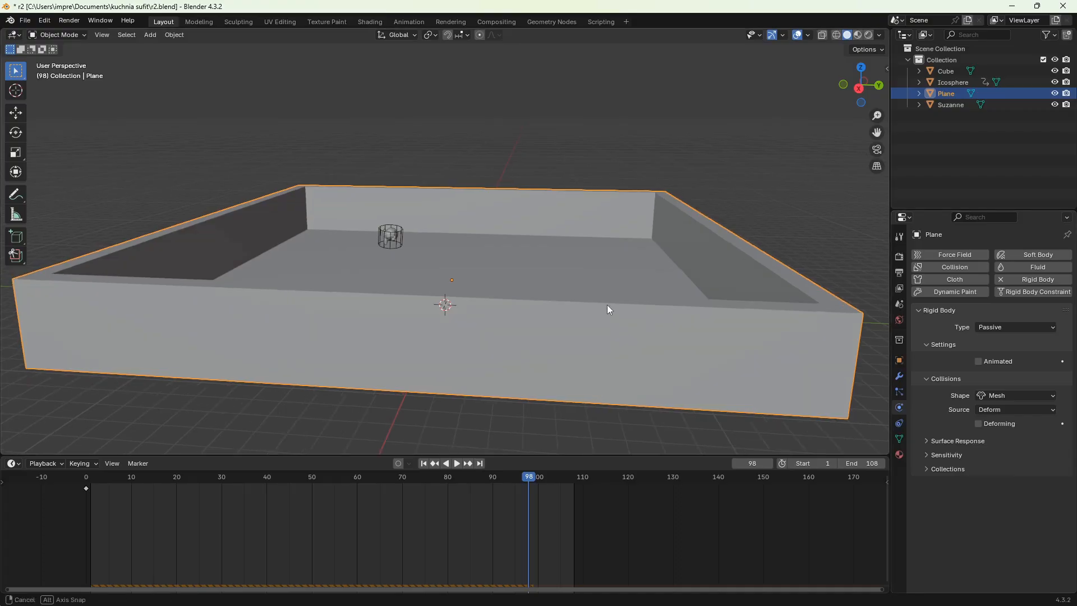
pyautogui.moveTo(607, 305); pyautogui.dragTo(608, 317, button='middle')
pyautogui.press('space')
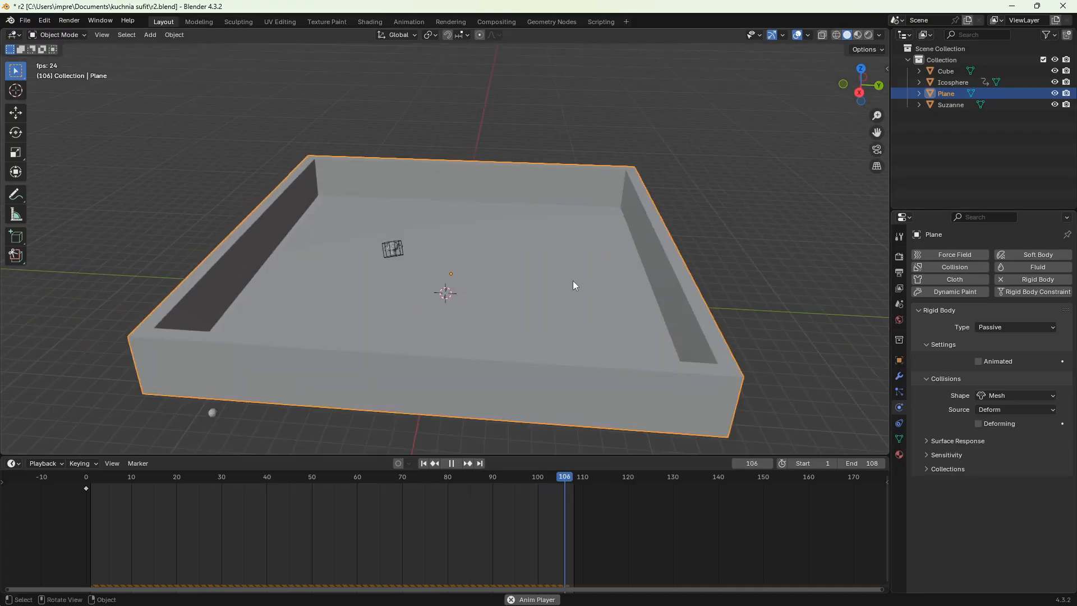
pyautogui.moveTo(570, 281); pyautogui.dragTo(433, 267, button='middle')
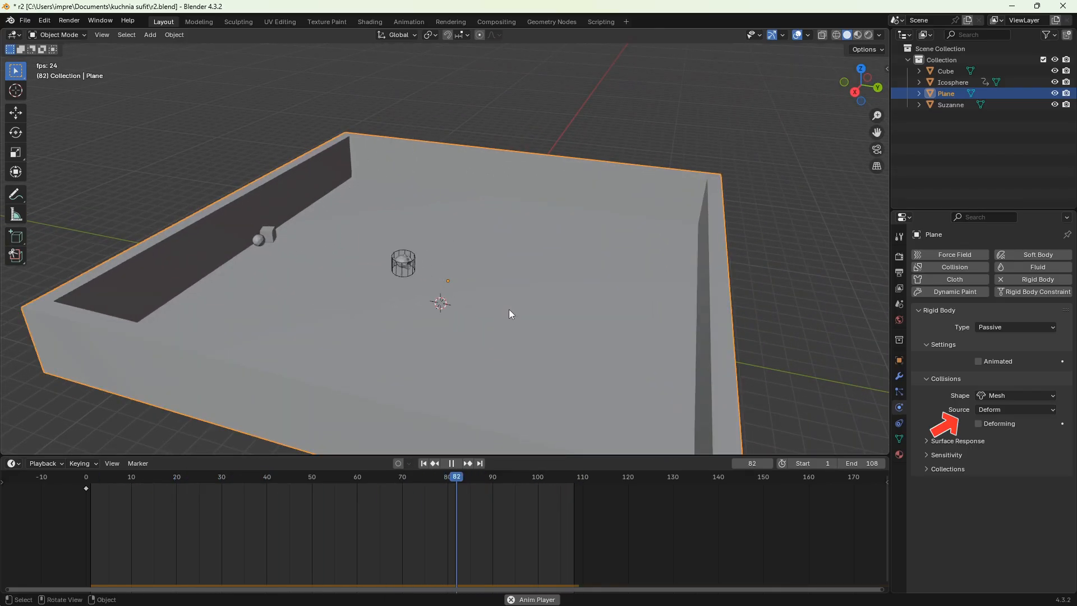
pyautogui.press('space')
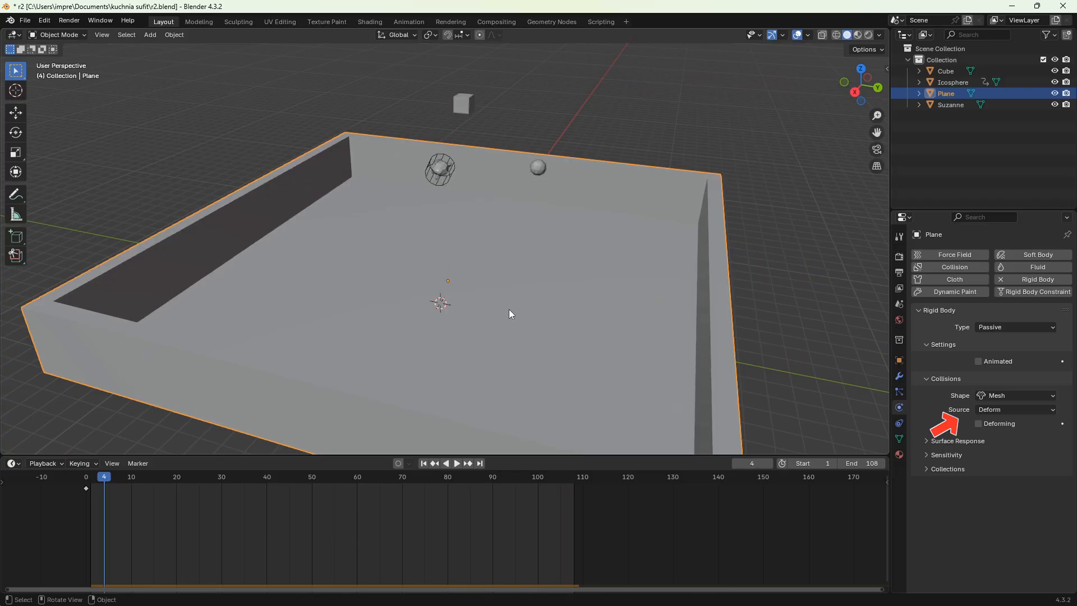
# - Save the file and add a Solidify modifier to the walled plane with a thickness of about -2.03 m
pyautogui.hotkey('ctrl', 's')
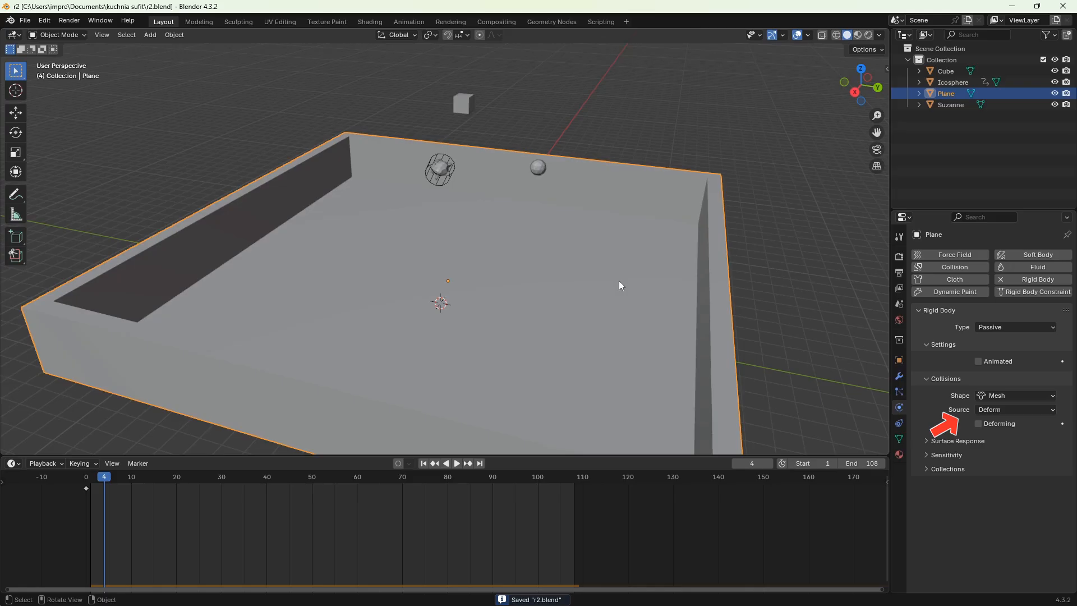
pyautogui.hotkey('shift', 'Left')
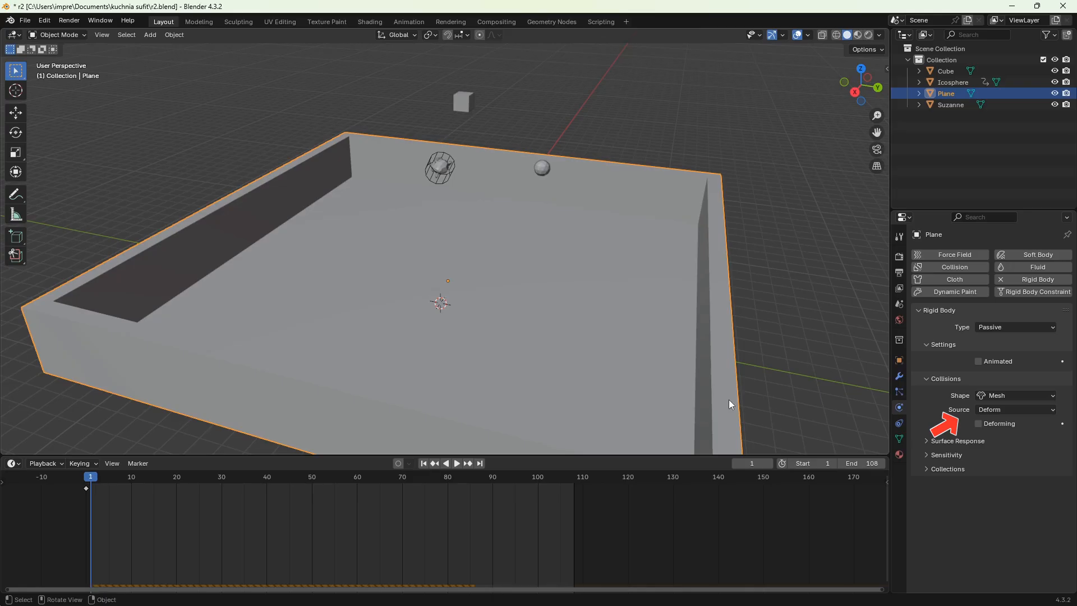
pyautogui.click(901, 379)
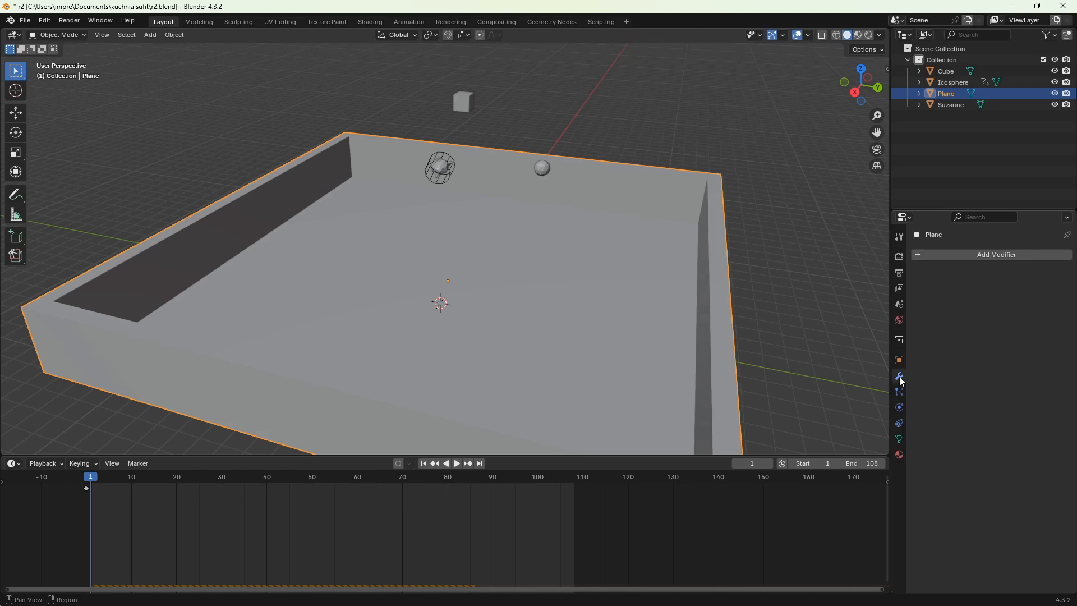
pyautogui.click(1000, 256)
pyautogui.moveTo(948, 290)
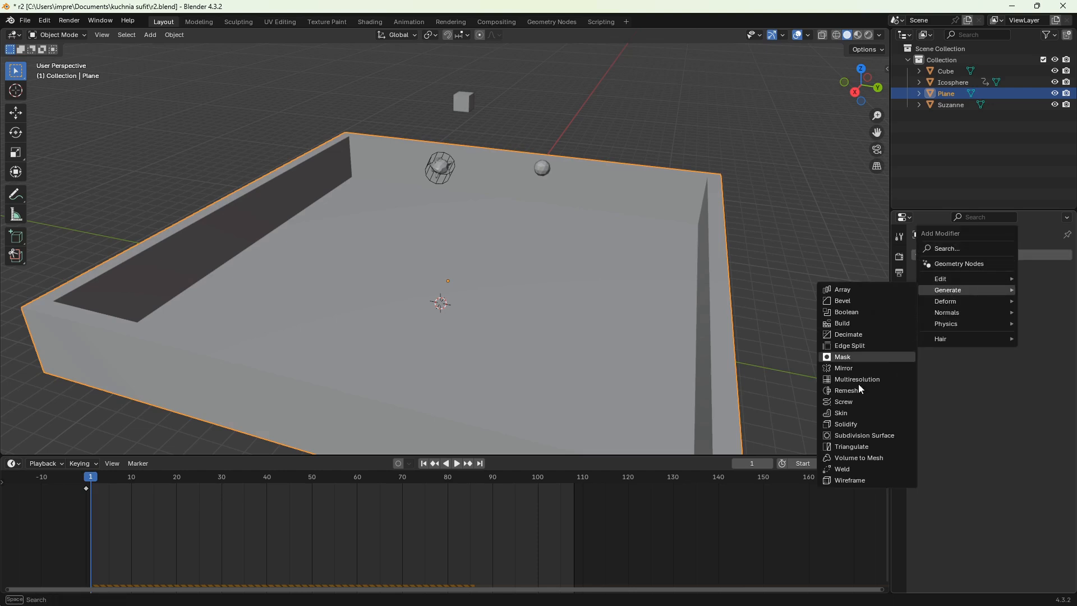
pyautogui.click(848, 425)
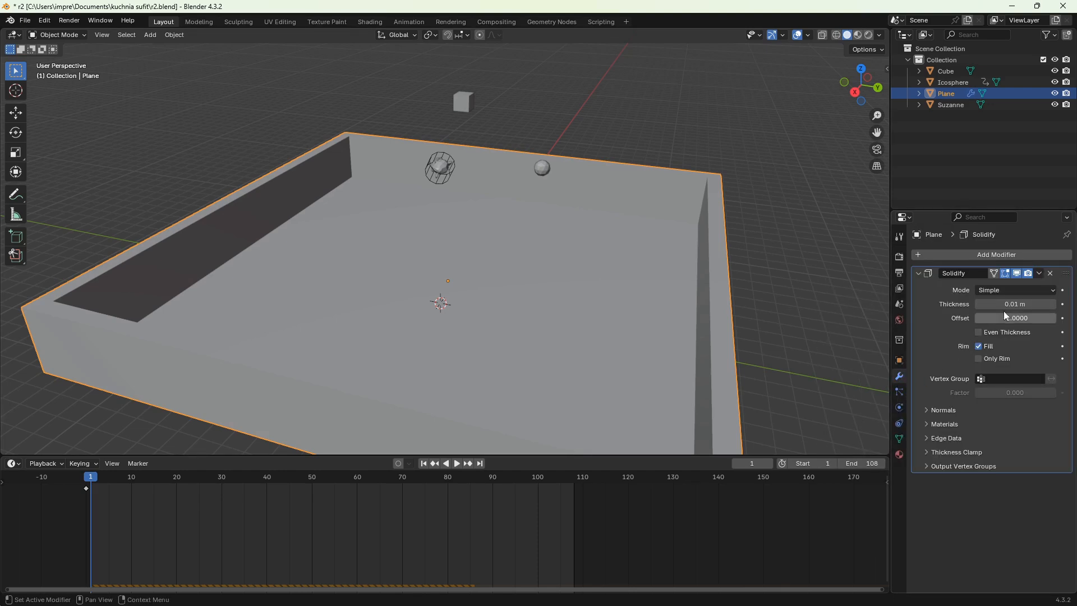
pyautogui.moveTo(1041, 304); pyautogui.dragTo(926, 303)
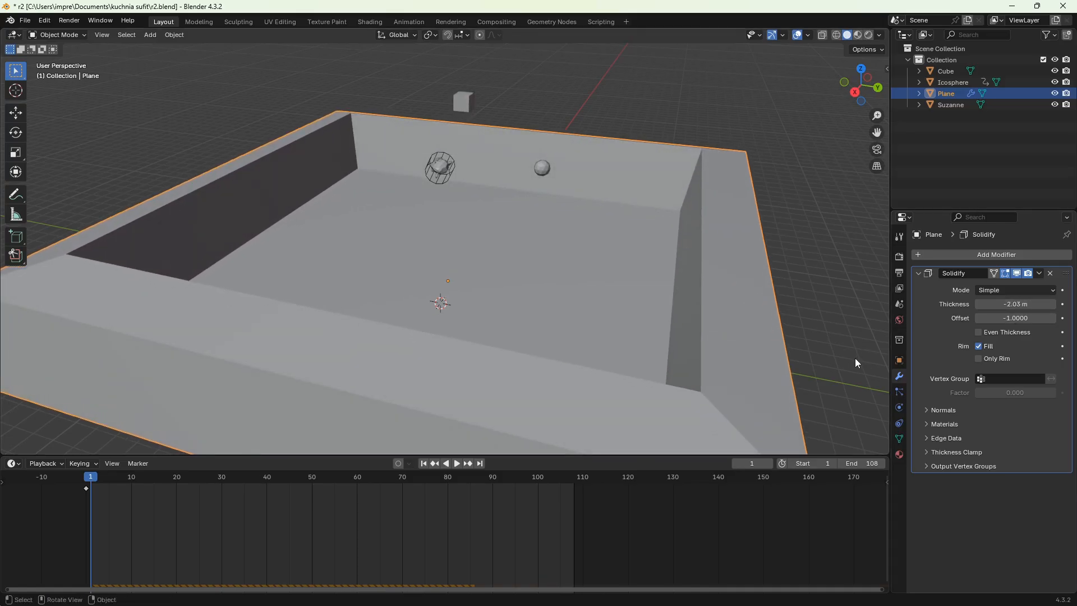
# - Preview the simulation with the thickened plane's collision source at Deform to examine how the objects land
pyautogui.click(900, 408)
pyautogui.press('space')
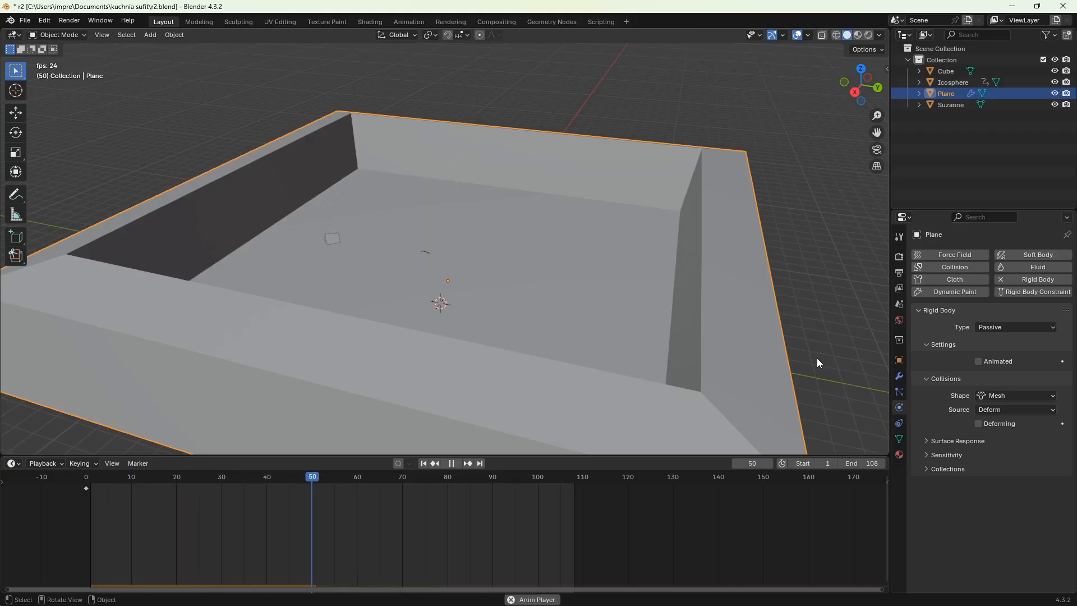
pyautogui.press('space')
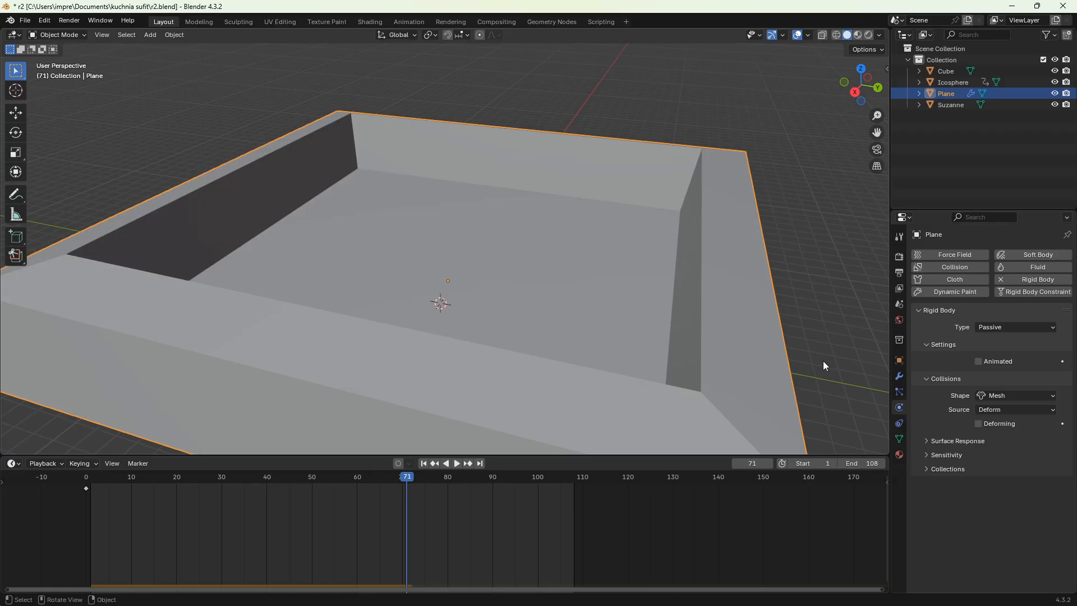
# - Set the plane's collision source to Base and preview the falling objects
pyautogui.click(1003, 408)
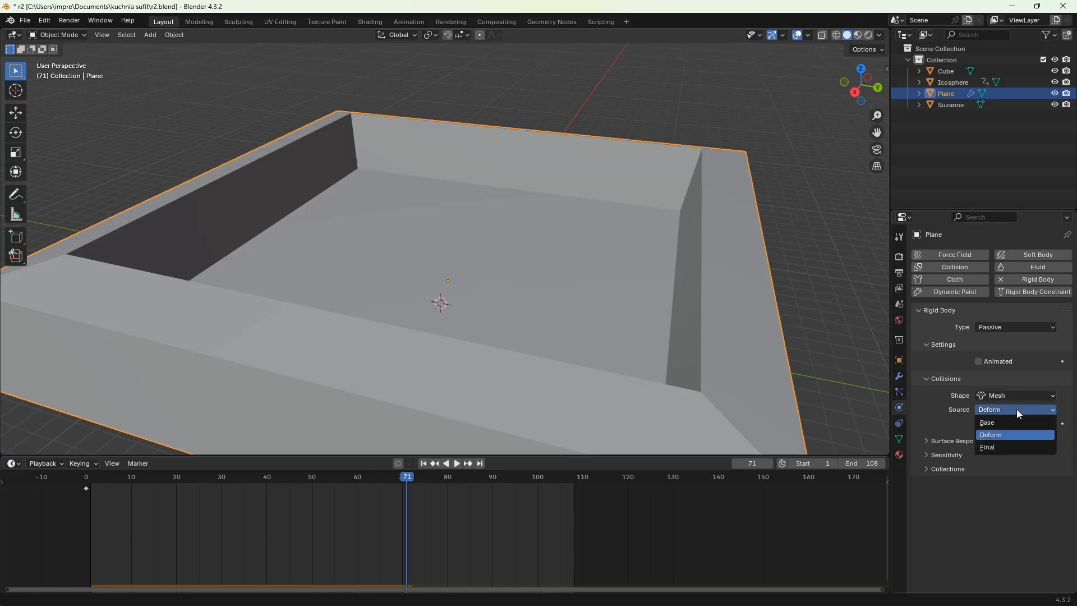
pyautogui.click(992, 423)
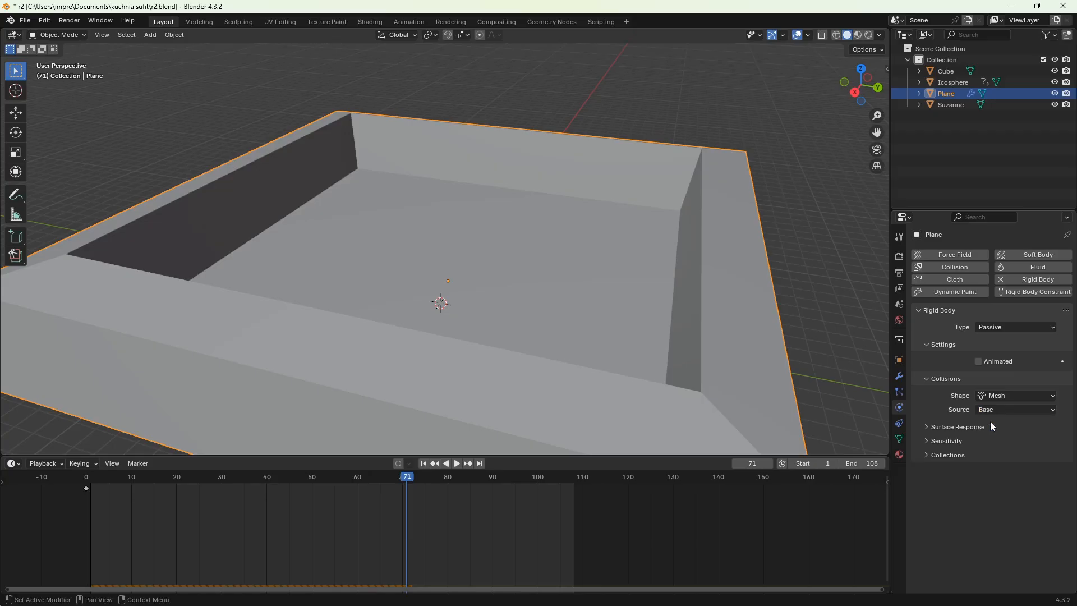
pyautogui.press('space')
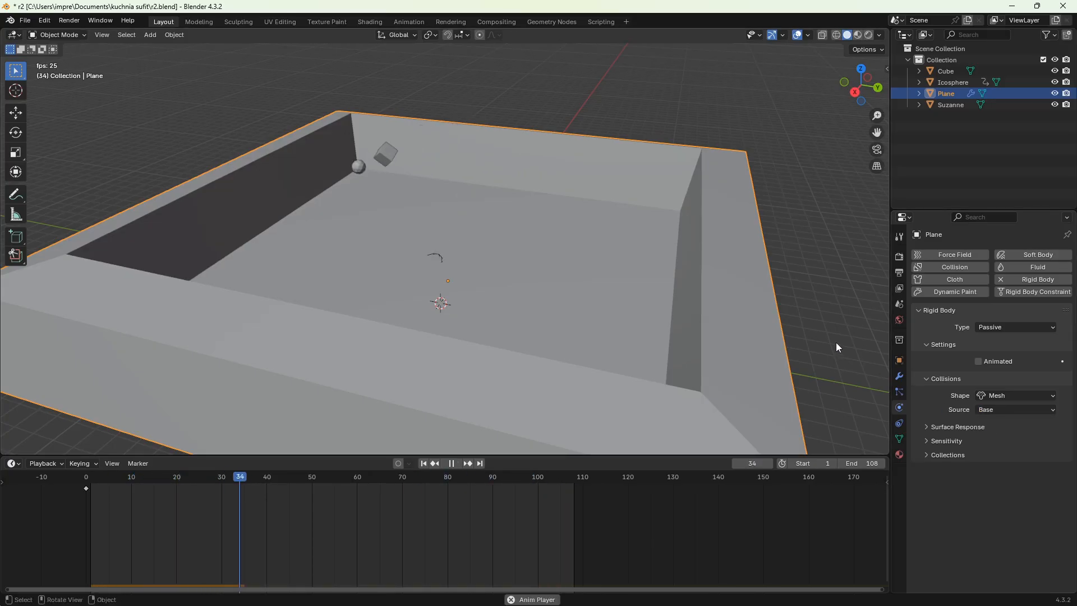
pyautogui.press('space')
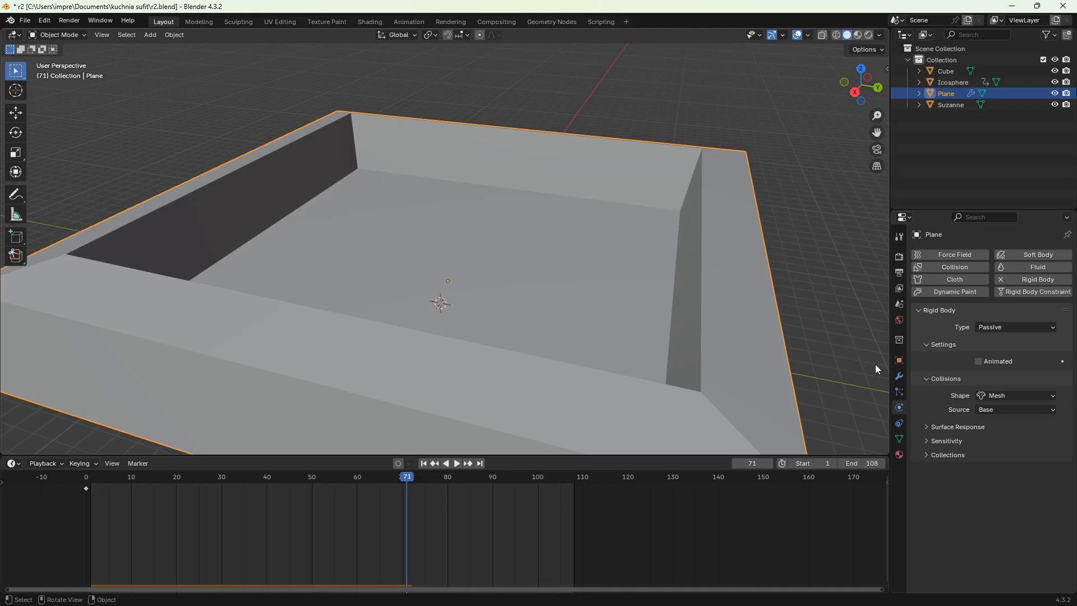
# - Set the plane's collision source to Final and preview the objects landing on the solidified floor
pyautogui.click(1004, 409)
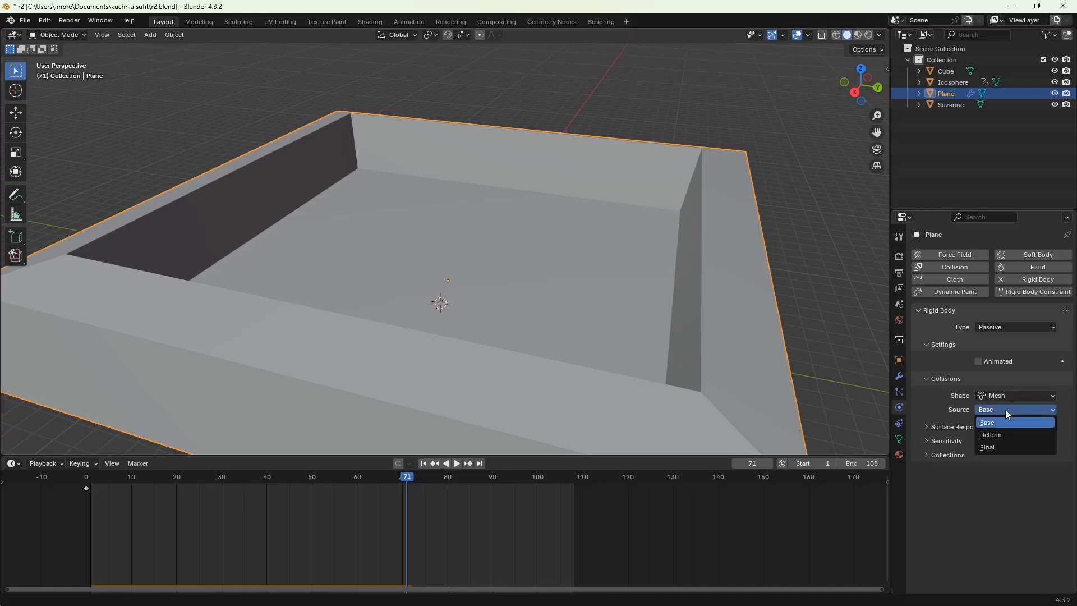
pyautogui.click(992, 449)
pyautogui.press('space')
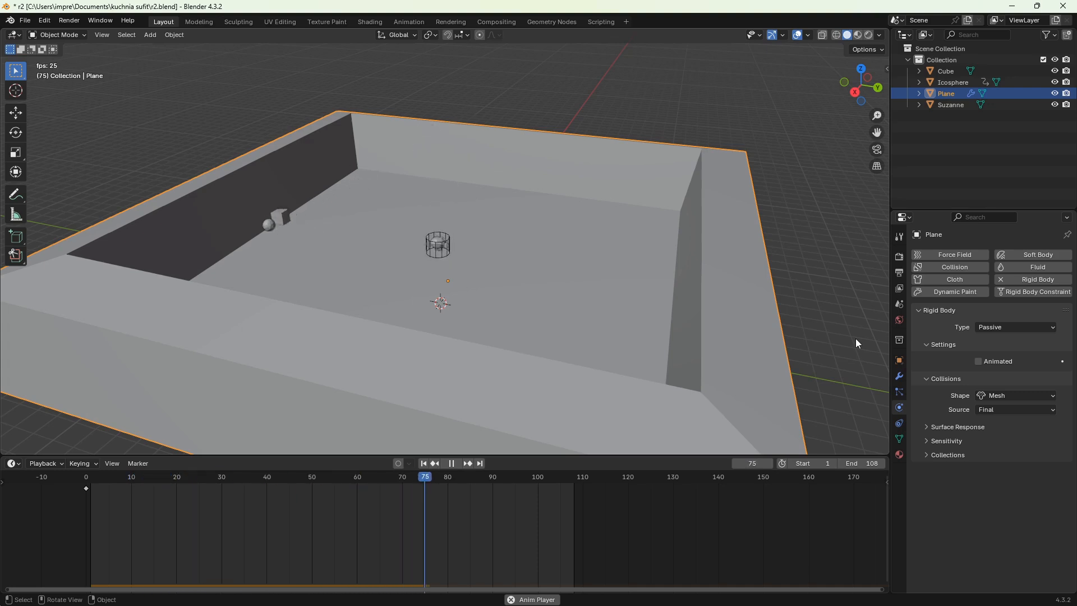
pyautogui.press('space')
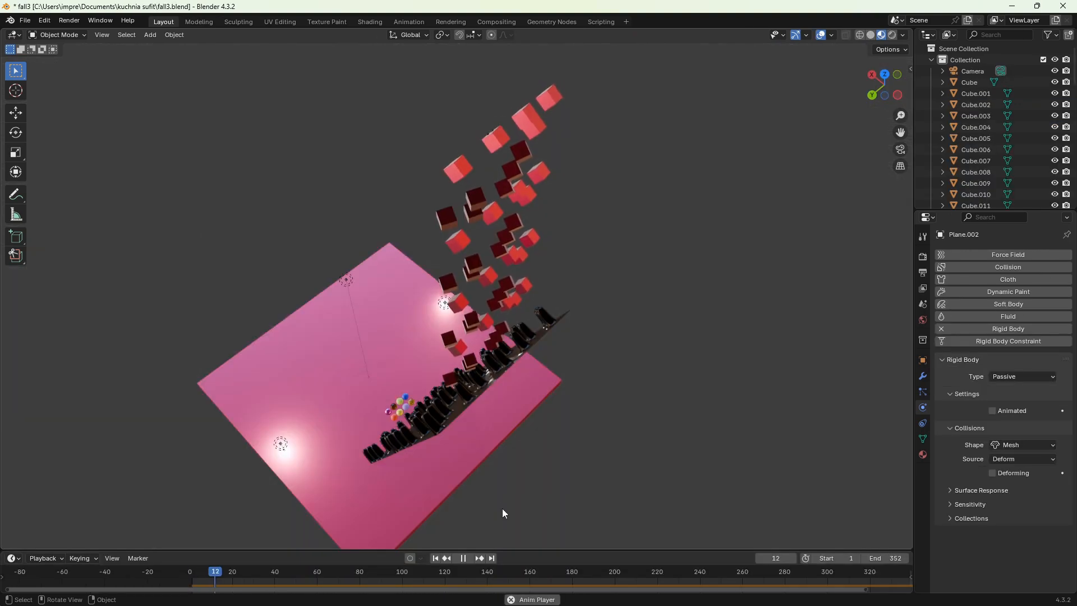
# - Watch the cubes fall down the pegged board in fall3.blend from several angles, stopping playback and scrubbing back to frame 186
pyautogui.moveTo(502, 509); pyautogui.dragTo(625, 89, button='middle')
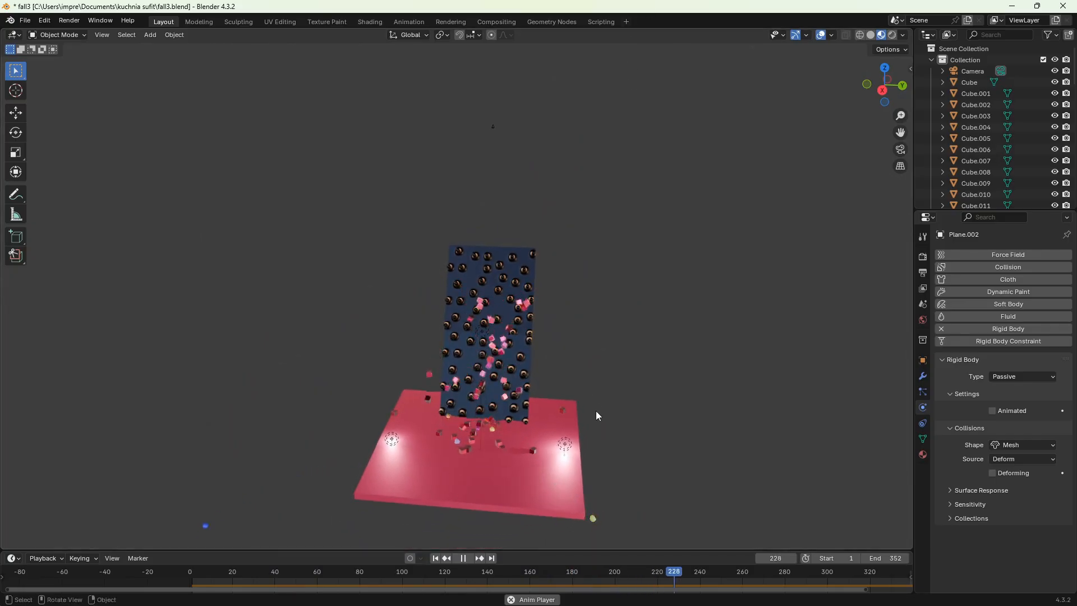
pyautogui.moveTo(595, 411); pyautogui.dragTo(646, 426, button='middle')
pyautogui.press('space')
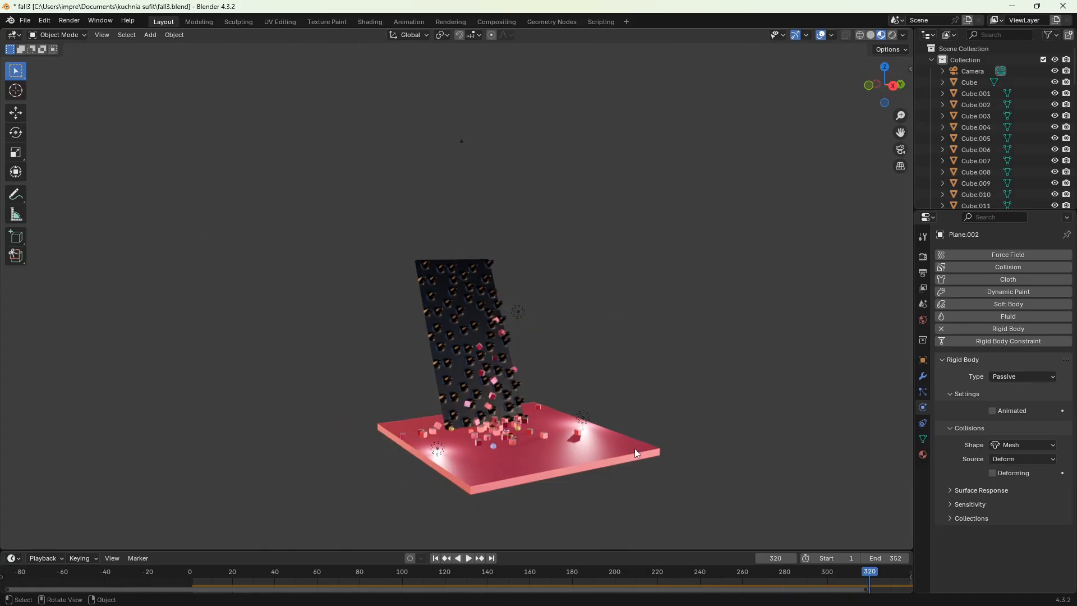
pyautogui.moveTo(869, 573); pyautogui.dragTo(585, 573)
pyautogui.moveTo(589, 538); pyautogui.dragTo(596, 510, button='middle')
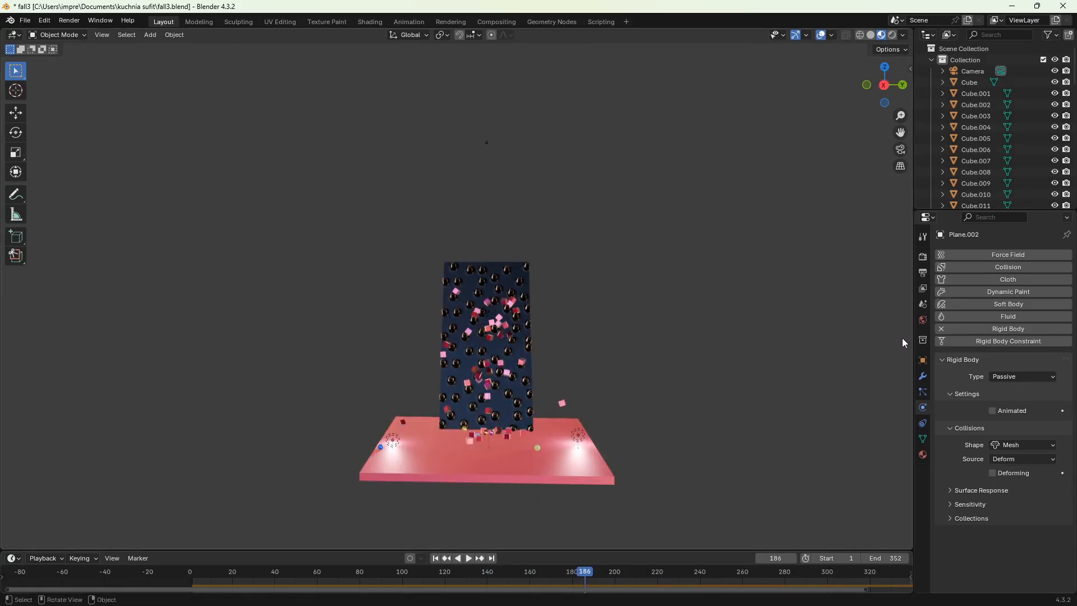
# - Set the end frame of the Rigid Body World cache to 352 in the scene properties
pyautogui.click(924, 305)
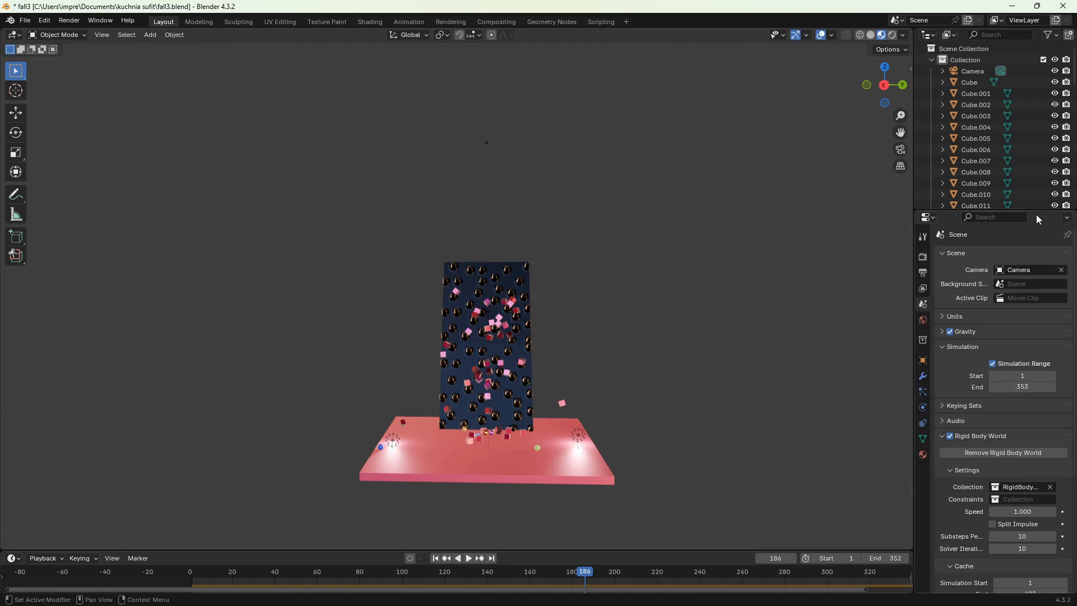
pyautogui.moveTo(1037, 211); pyautogui.dragTo(1034, 134)
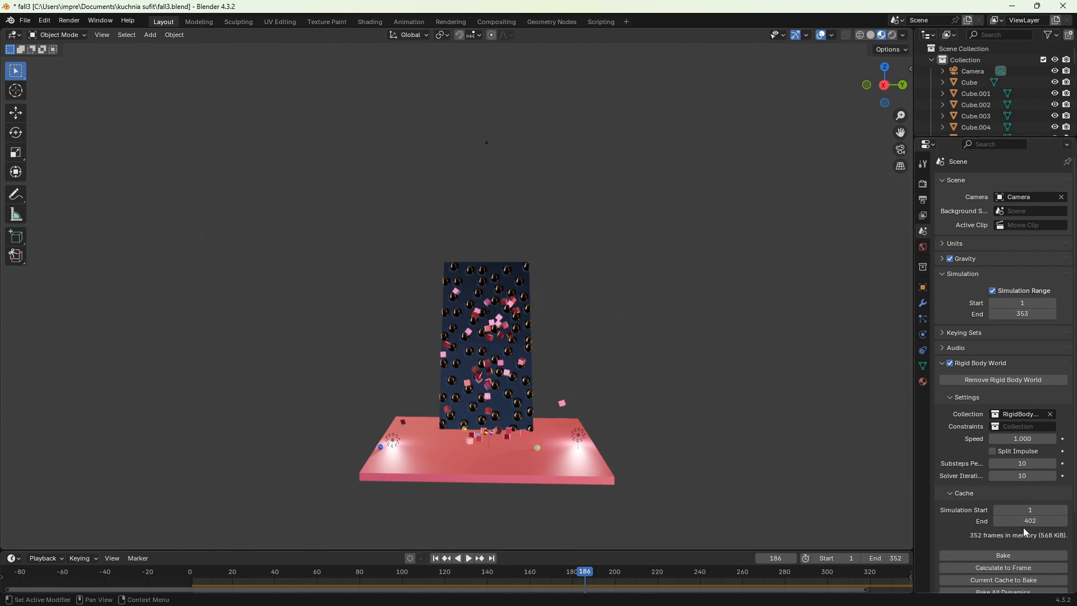
pyautogui.moveTo(1034, 523); pyautogui.dragTo(1029, 523)
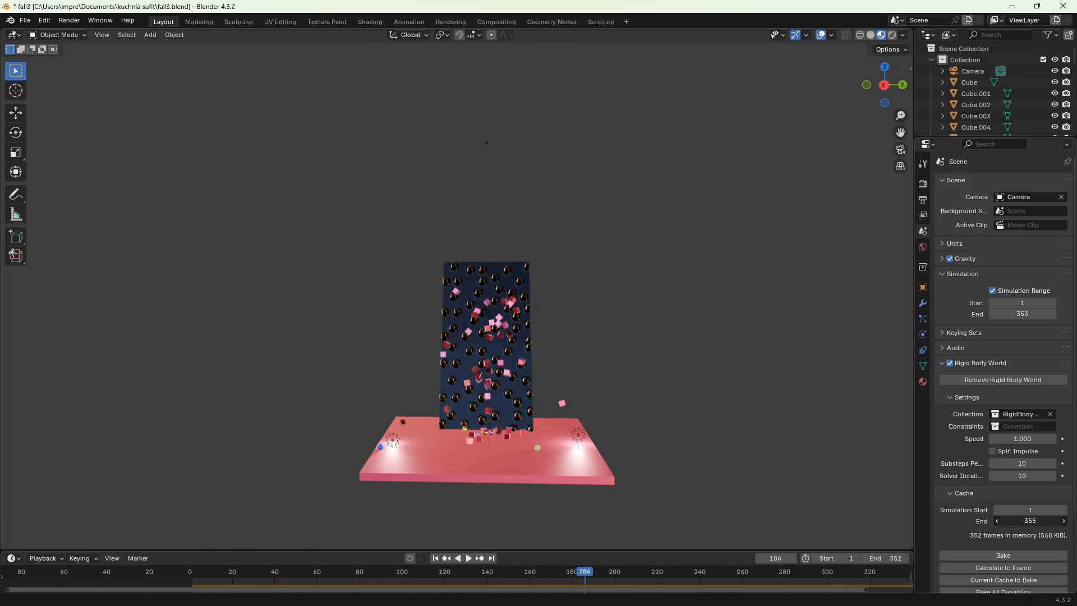
pyautogui.moveTo(1030, 522); pyautogui.dragTo(1034, 522)
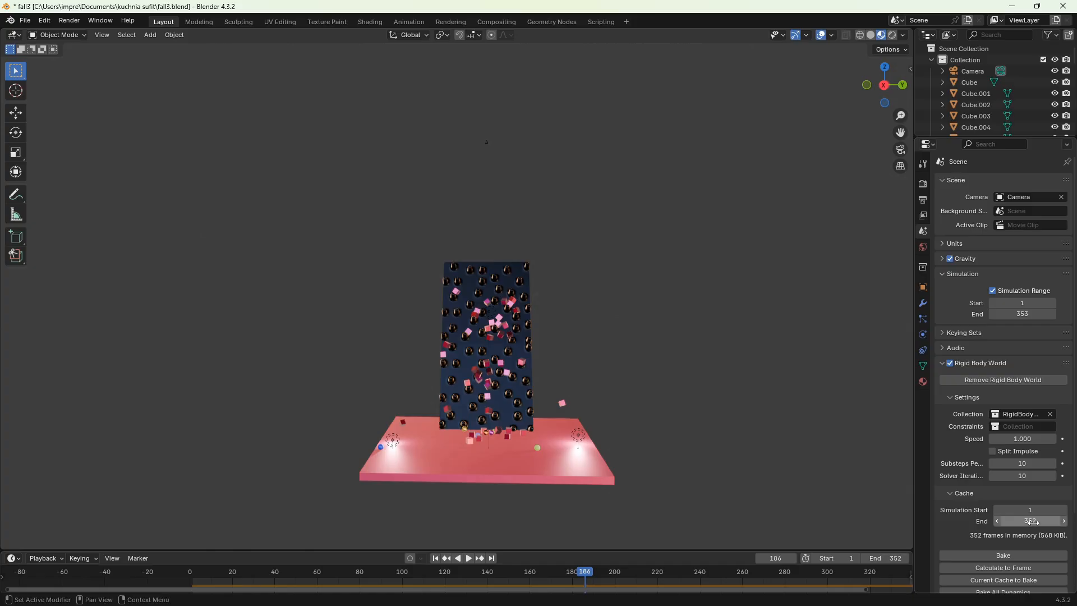
# - Set the Rigid Body World speed to 3 and preview the simulation from the start
pyautogui.moveTo(1024, 441); pyautogui.dragTo(1038, 440)
pyautogui.click(1023, 440)
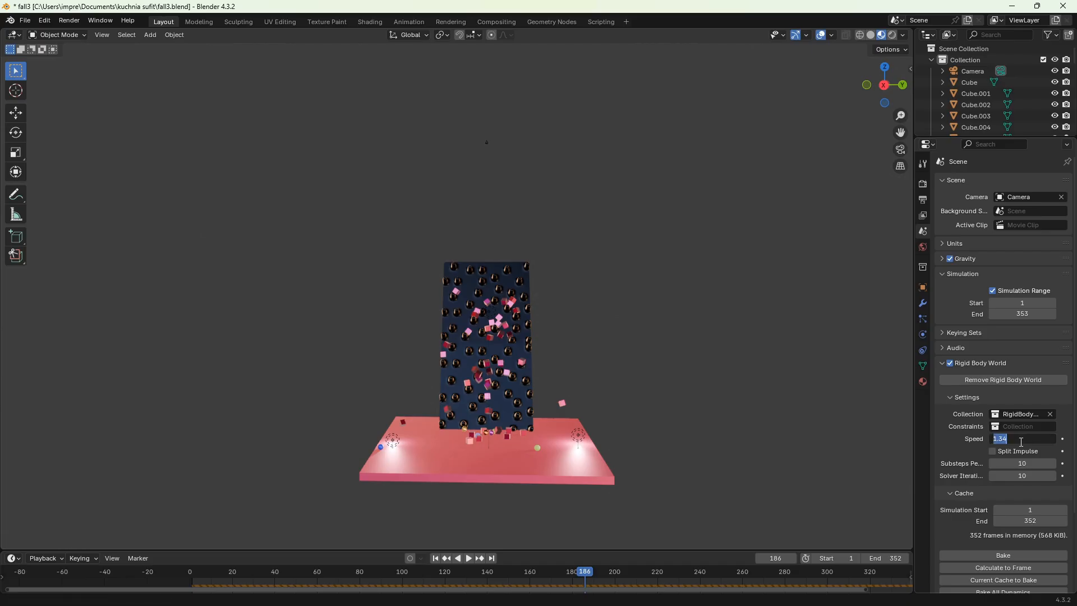
pyautogui.write('3')
pyautogui.press('Return')
pyautogui.hotkey('shift', 'Left')
pyautogui.press('space')
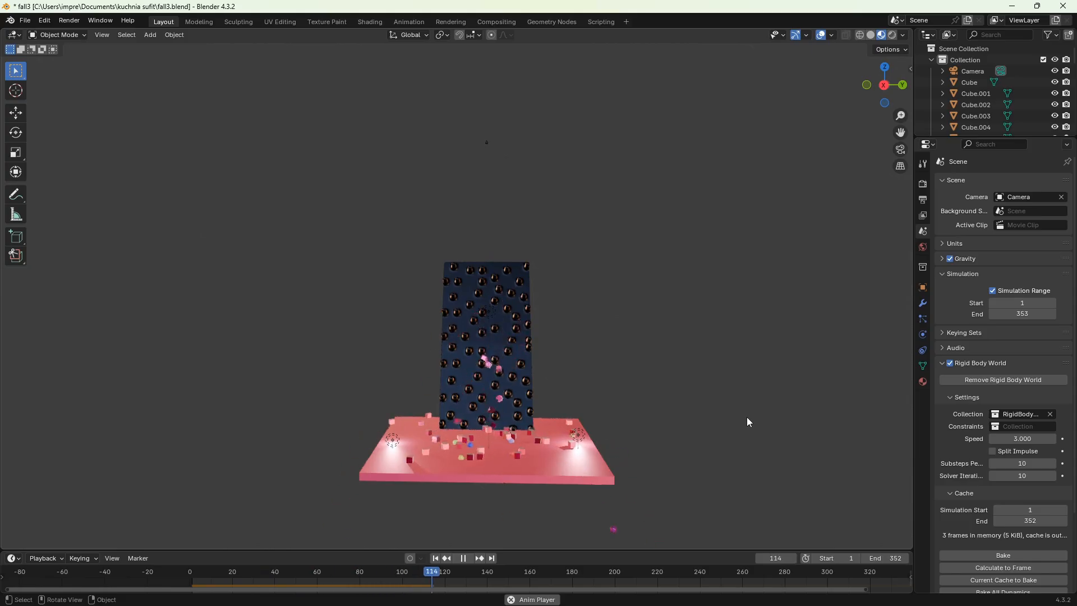
pyautogui.press('space')
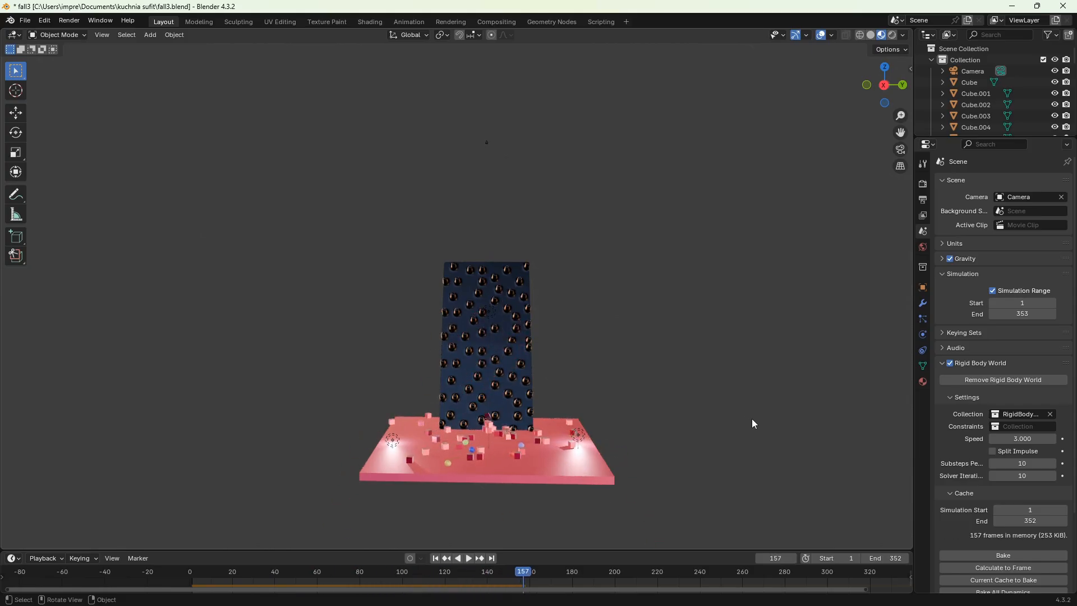
# - Bake the rigid body simulation into the cache and play it back from different viewing angles
pyautogui.moveTo(850, 441); pyautogui.dragTo(874, 455, button='middle')
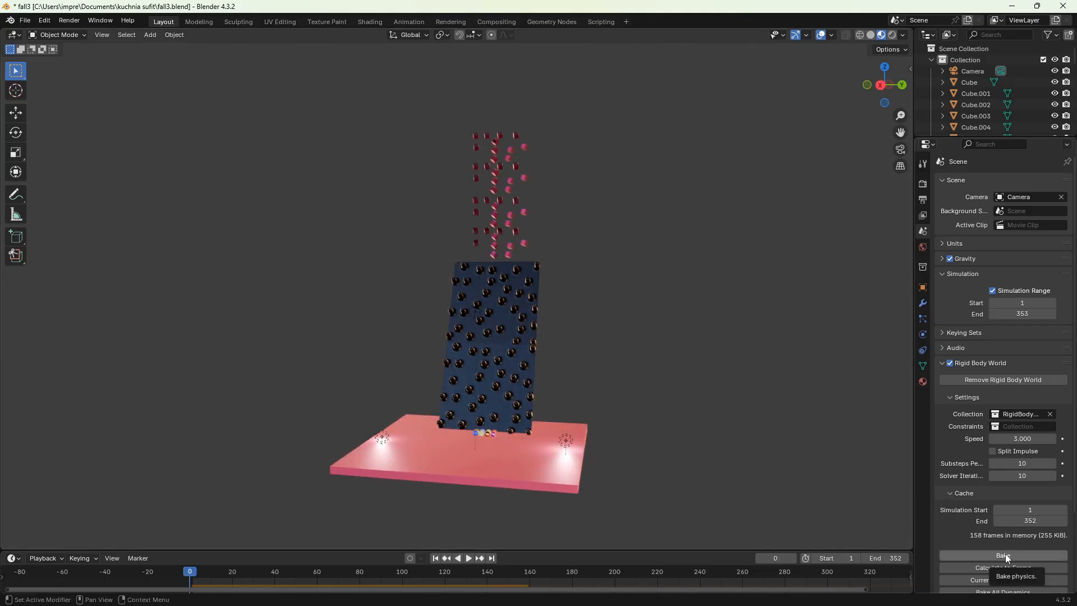
pyautogui.click(1005, 553)
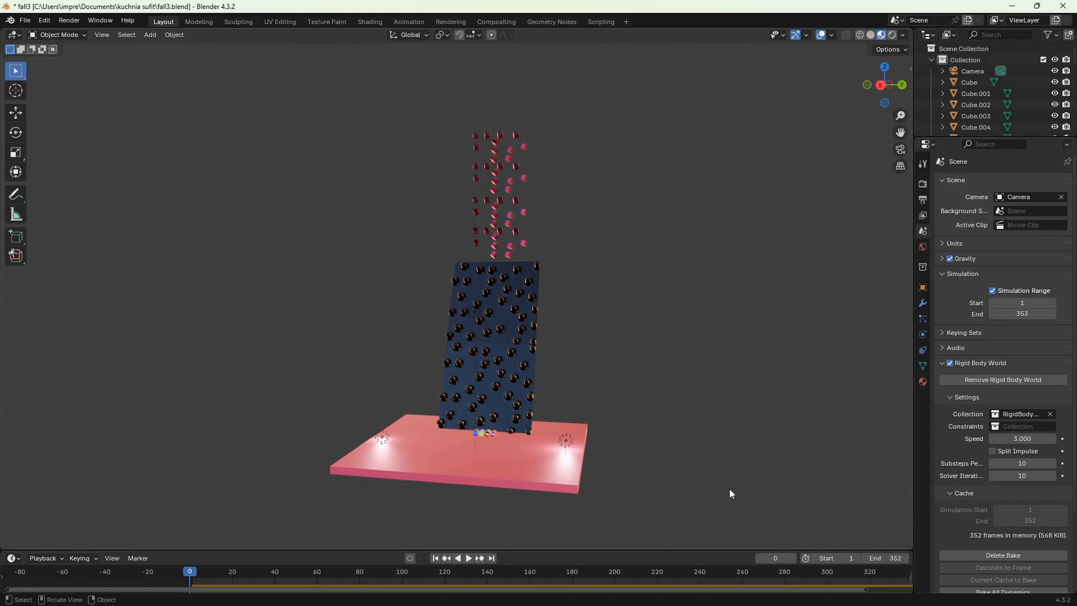
pyautogui.moveTo(664, 477)
pyautogui.mouseDown(button='middle')
pyautogui.moveTo(604, 473)
pyautogui.moveTo(615, 484)
pyautogui.moveTo(781, 477)
pyautogui.mouseUp(button='middle')
pyautogui.press('space')
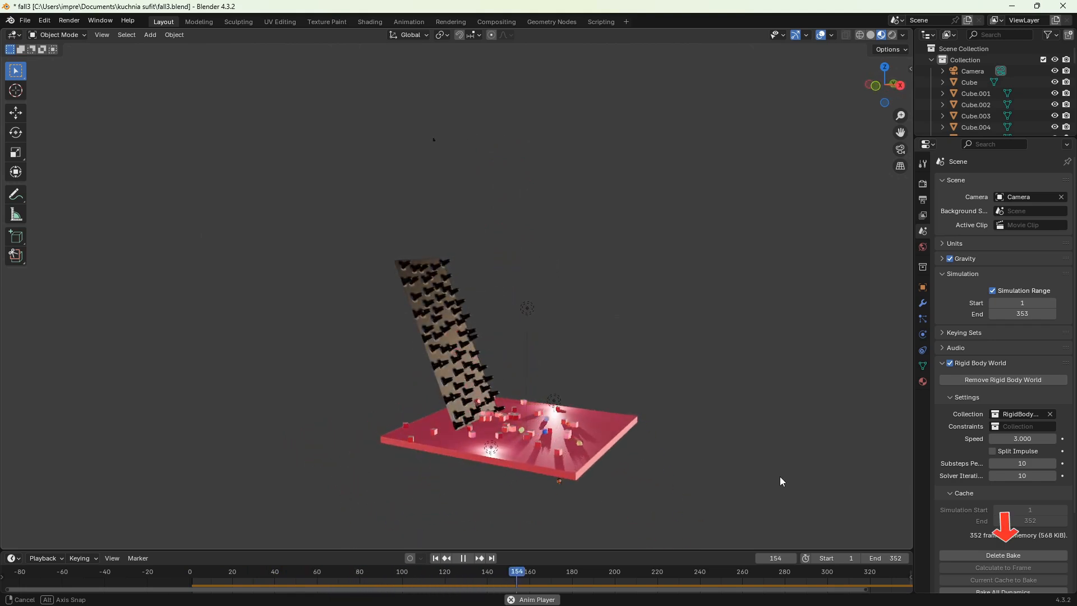
pyautogui.moveTo(780, 476); pyautogui.dragTo(608, 437, button='middle')
pyautogui.press('space')
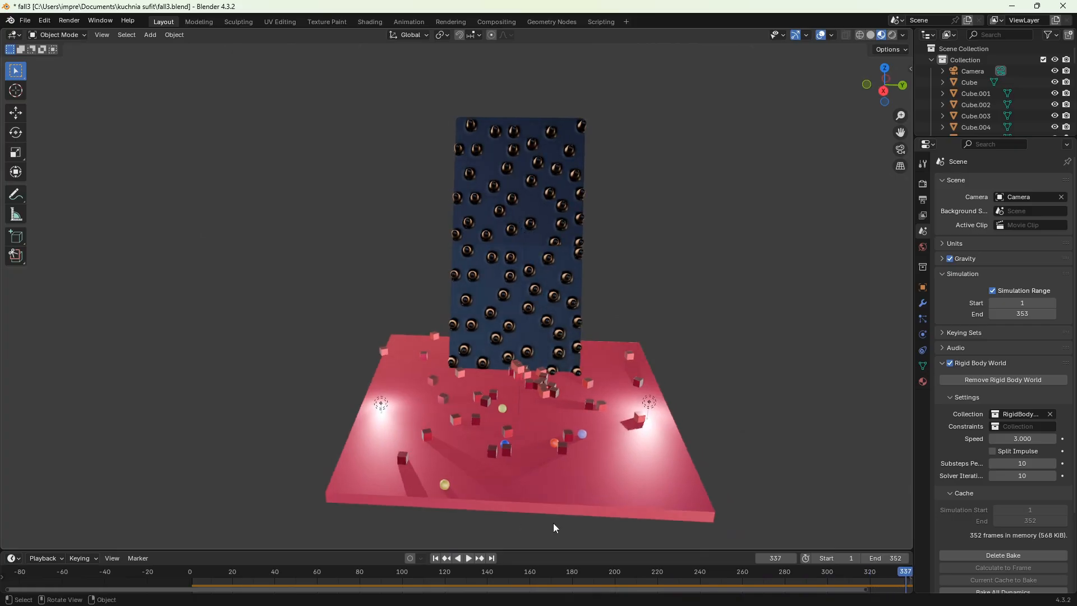
# - Return to frame 1 and replay the baked simulation to examine the cubes' fall
pyautogui.click(435, 559)
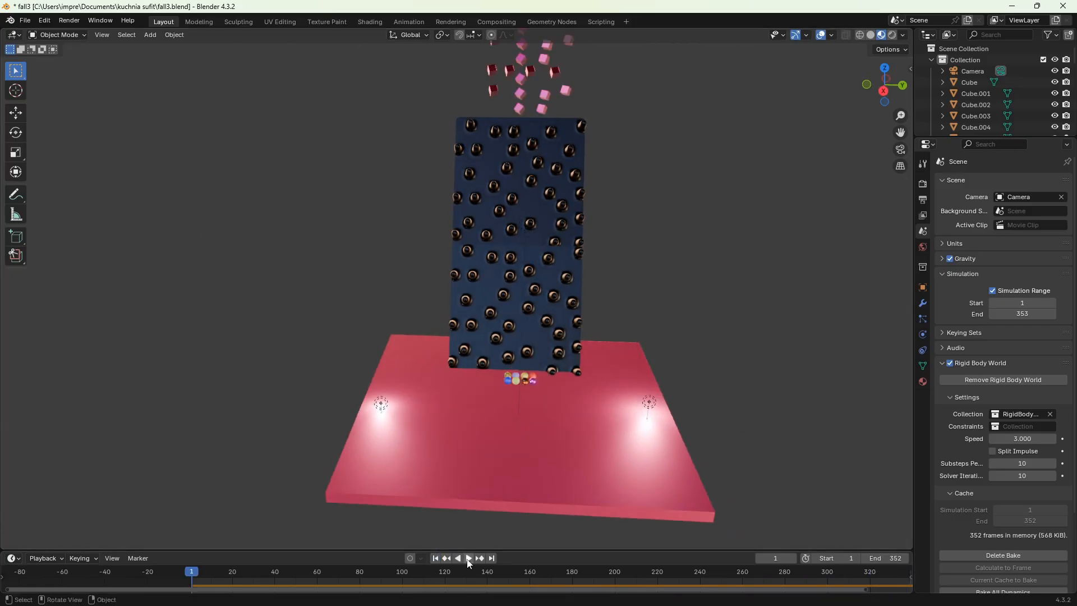
pyautogui.click(469, 559)
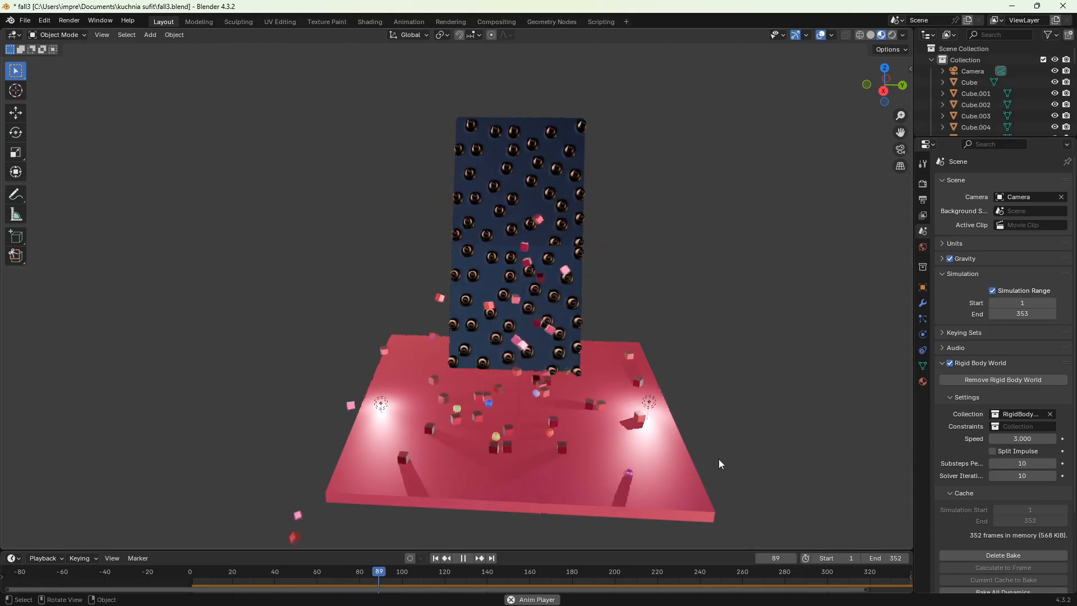
pyautogui.press('space')
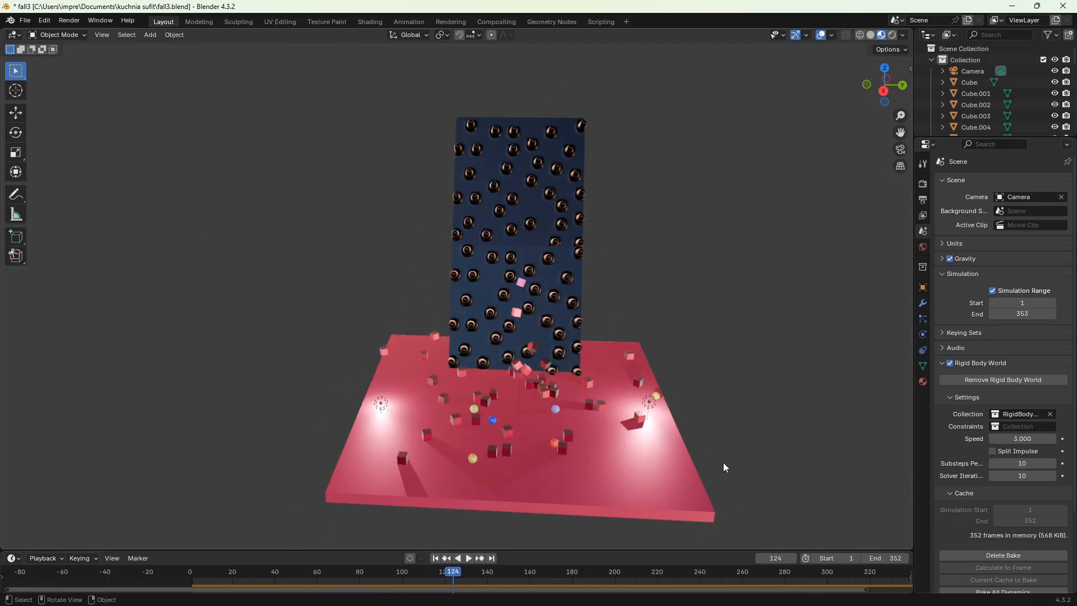